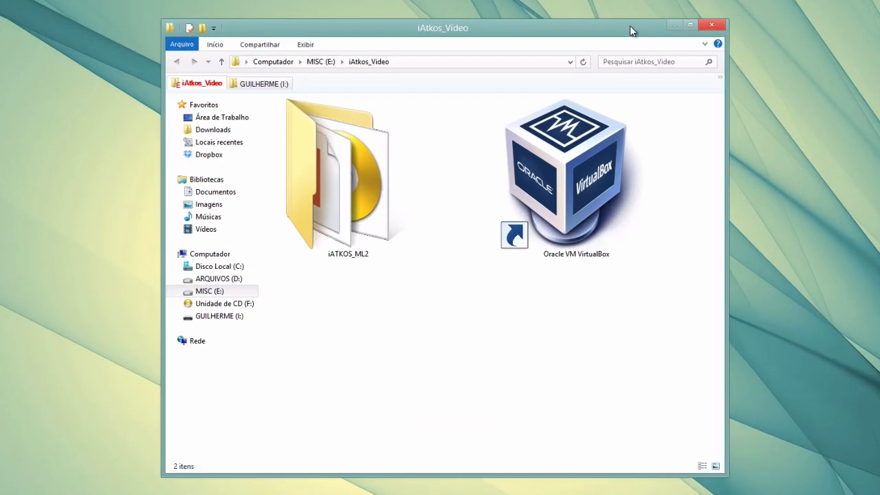
Select the iATKOS_ML2 folder in iAtkos_Video to view its infotip, then open it
click(586, 209)
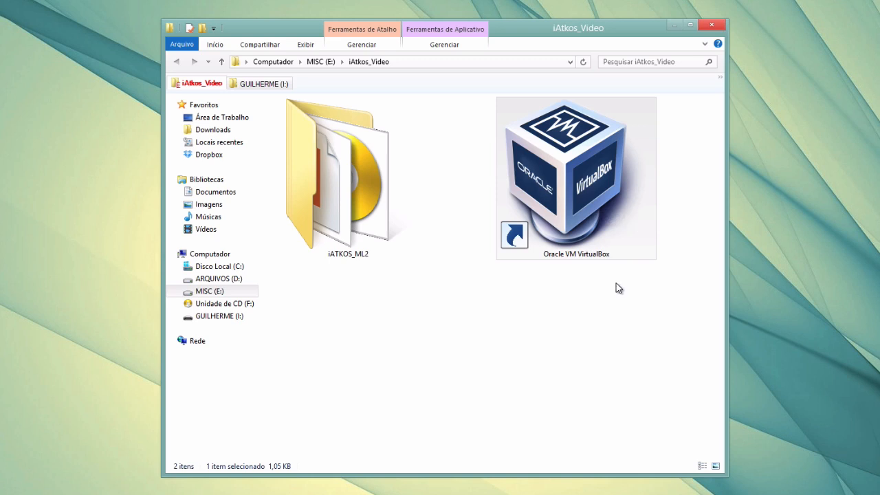
click(371, 195)
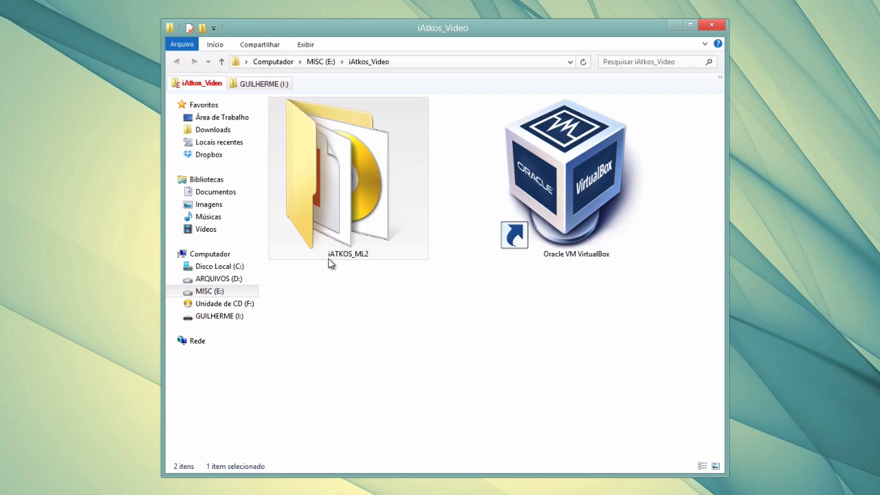
mouse_move(340, 262)
click(359, 276)
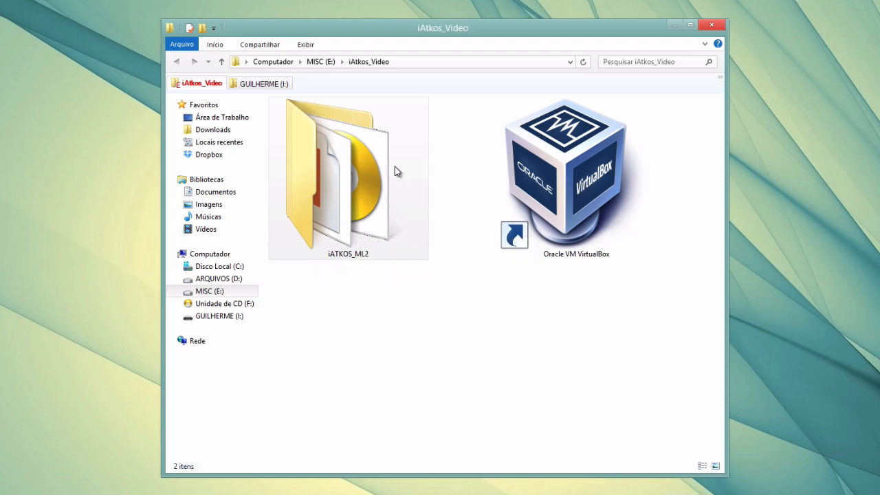
click(404, 152)
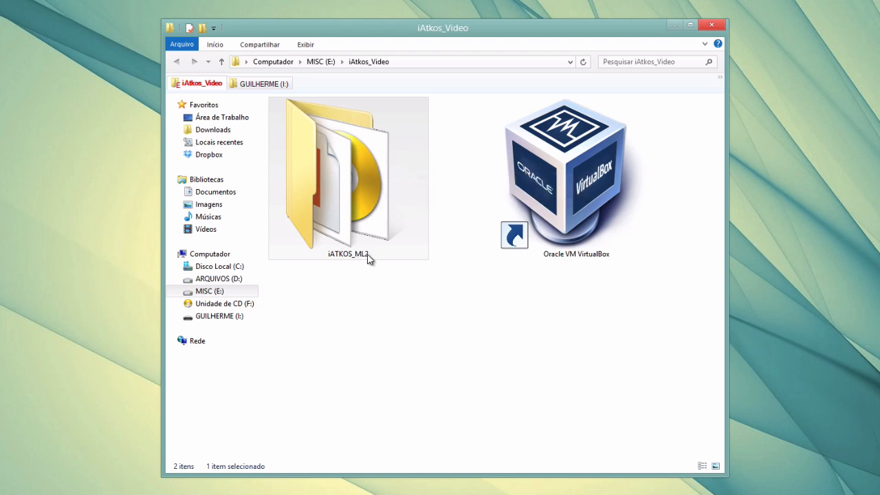
double_click(408, 172)
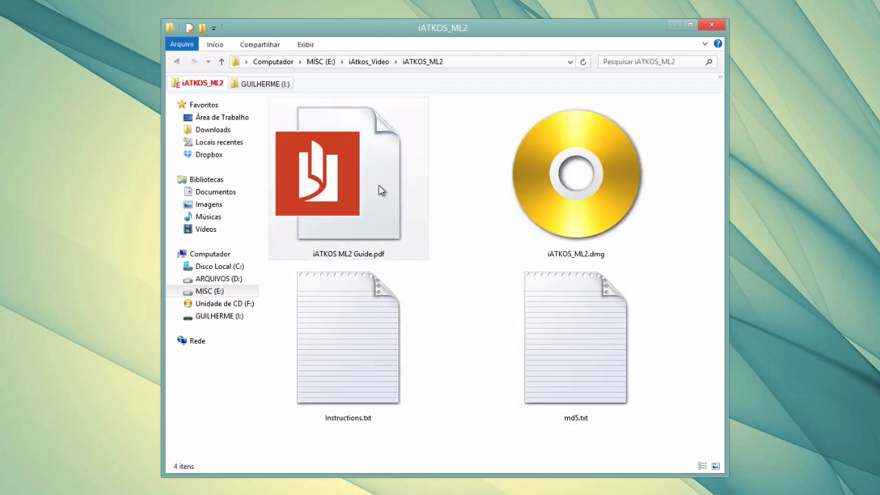
Check the sizes of iATKOS ML2 Guide.pdf and iATKOS_ML2.dmg, then return to iAtkos_Video
click(385, 206)
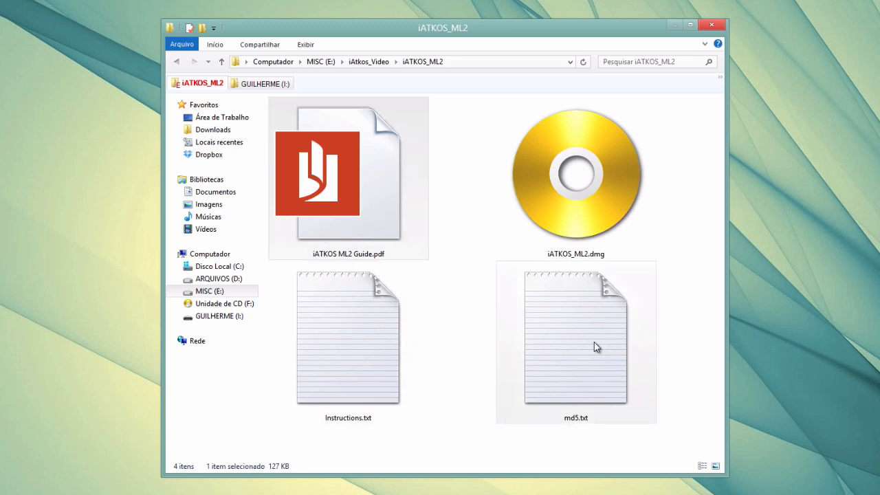
click(674, 267)
click(589, 178)
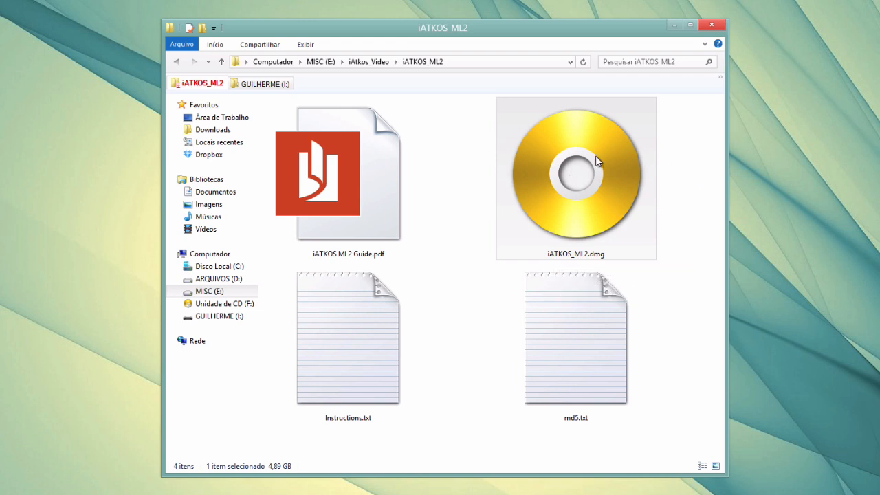
click(360, 62)
click(443, 322)
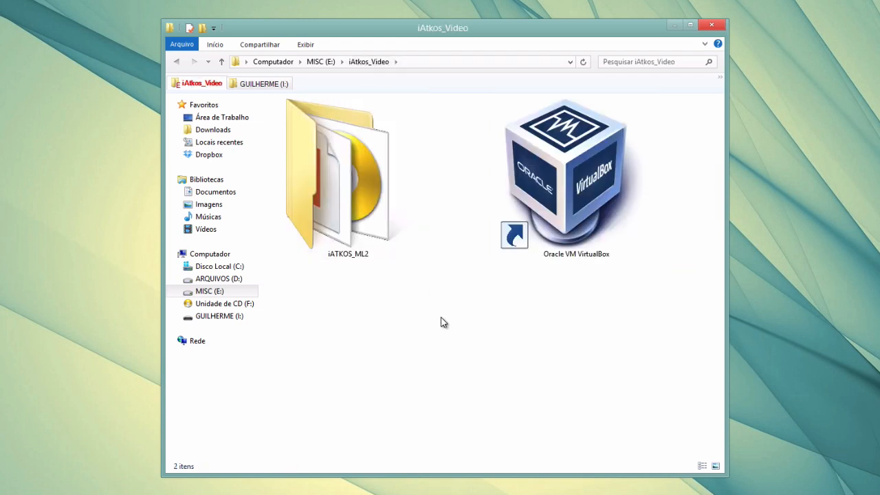
Check the sizes of InstallESD.dmg and myHack-3.2-BETA-8.dmg on GUILHERME (I:), then open Computador with Win+E
click(266, 85)
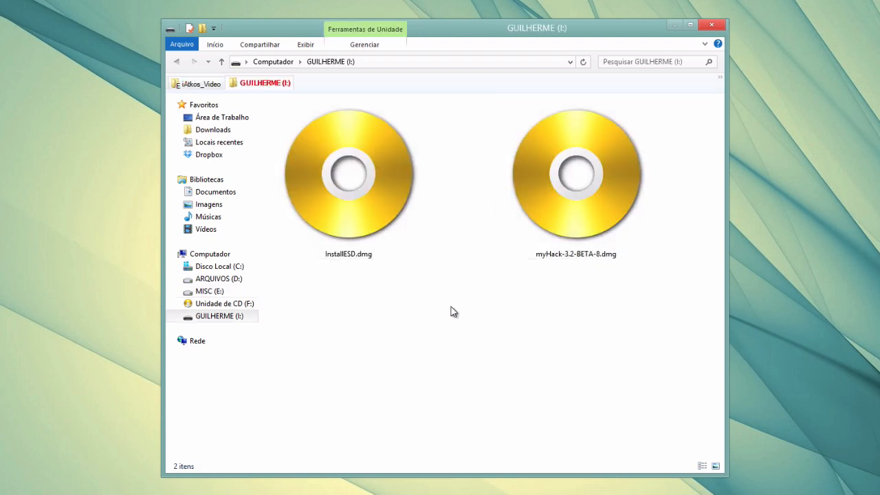
click(367, 196)
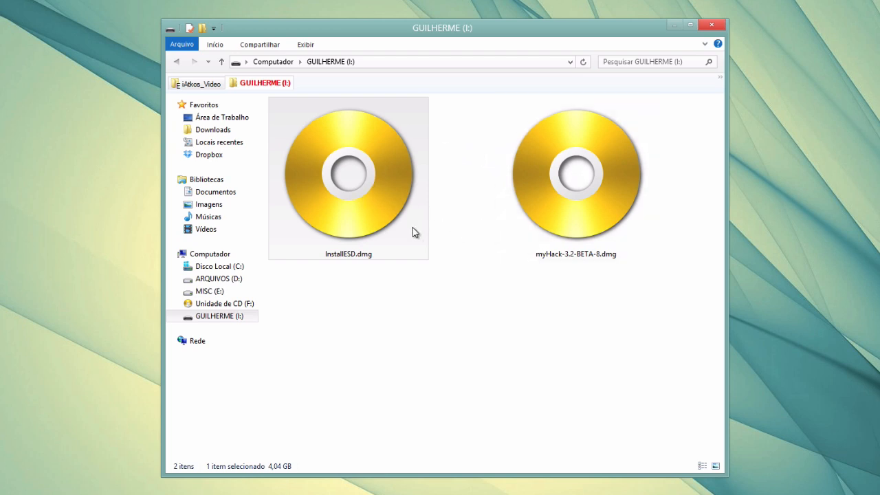
click(540, 255)
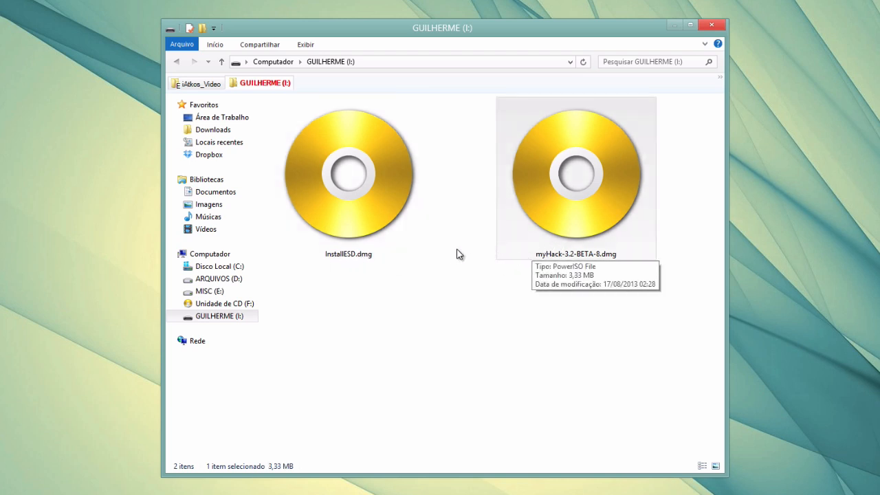
click(441, 290)
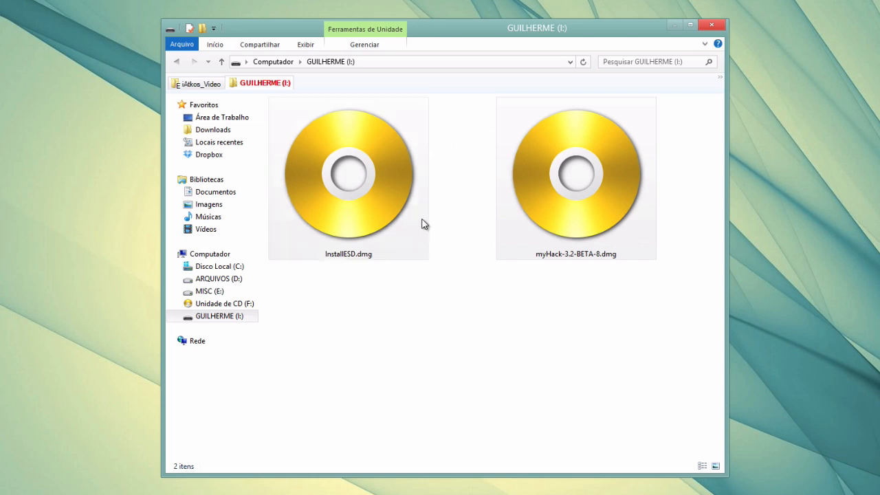
click(369, 203)
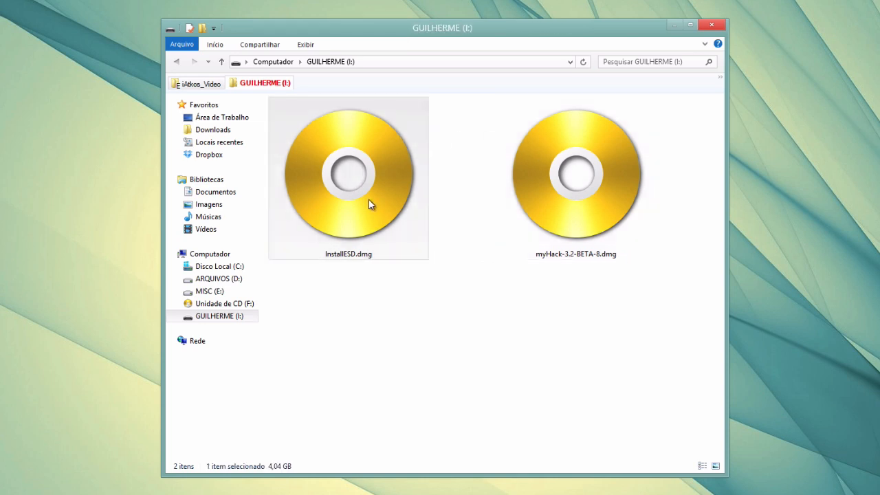
click(570, 177)
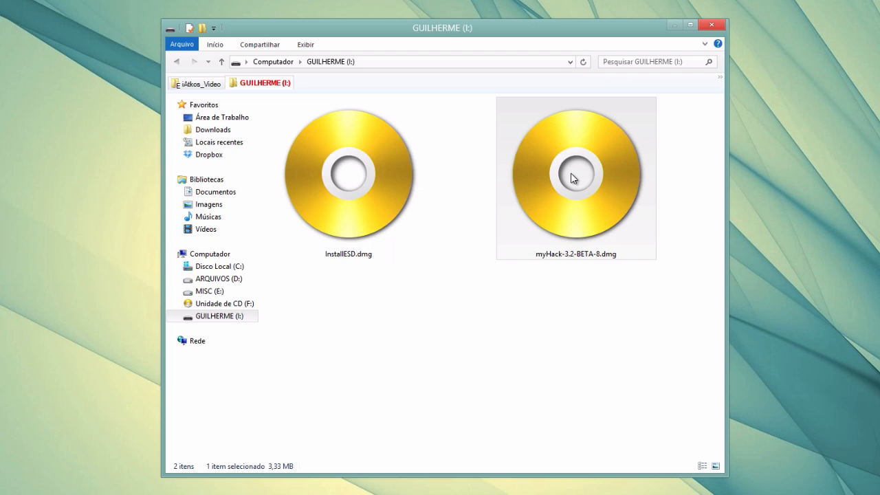
click(483, 275)
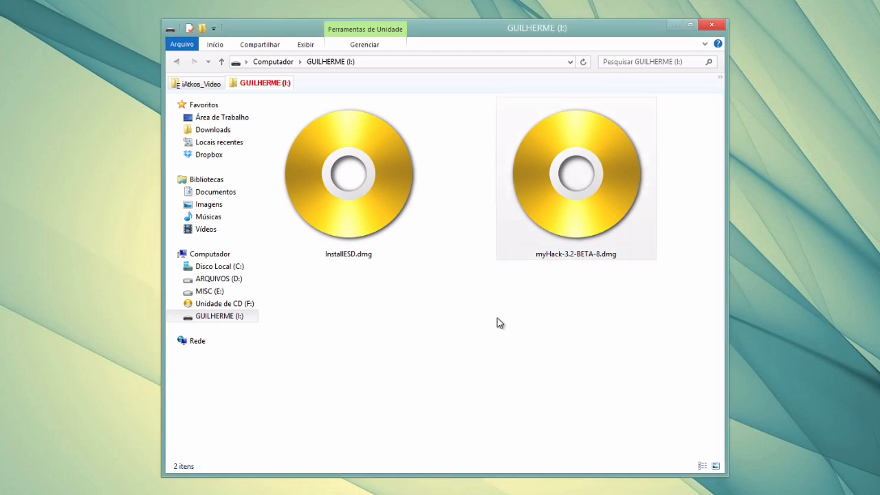
key(super+e)
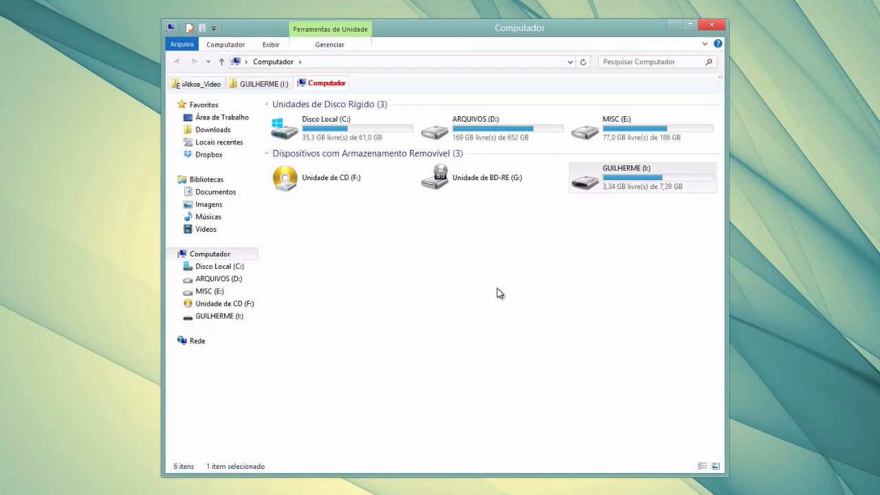
Open the Format dialog for GUILHERME (I:), review its file systems keeping exFAT, and recheck InstallESD.dmg
right_click(646, 187)
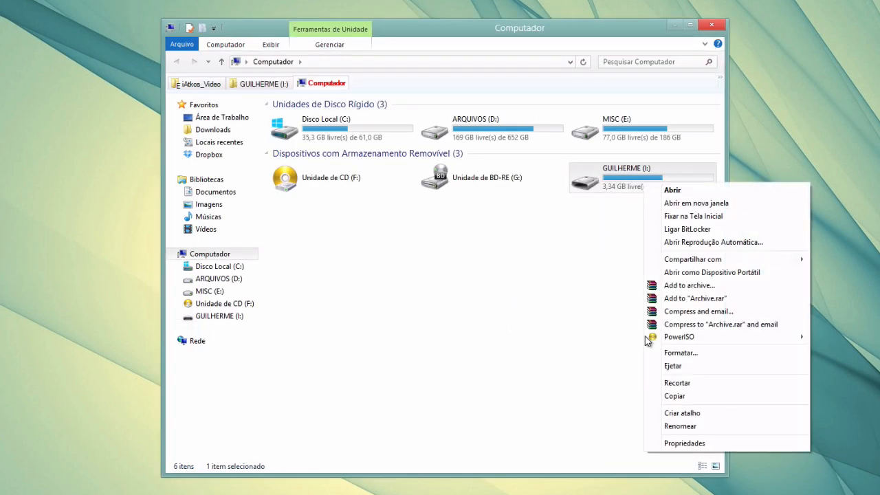
click(687, 352)
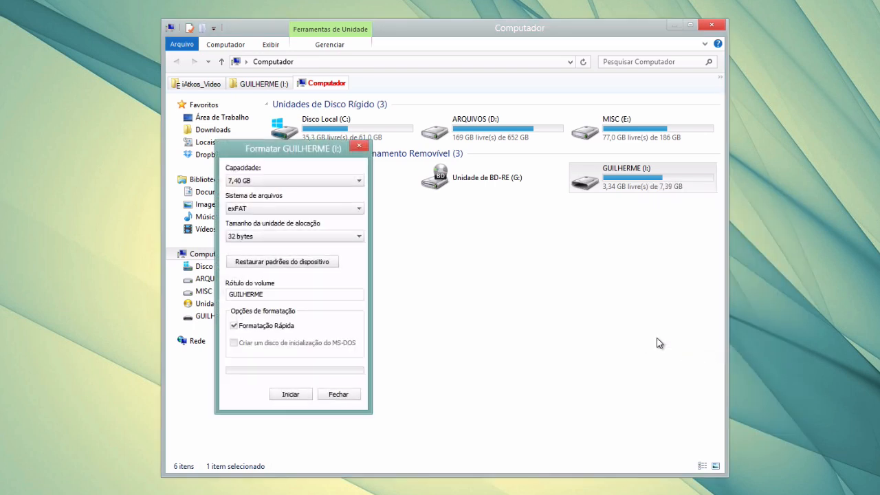
drag(297, 152, 454, 163)
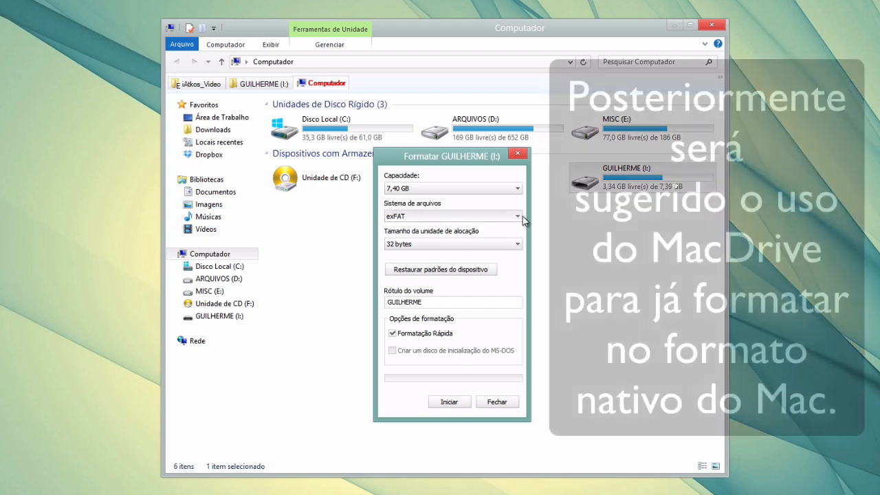
click(520, 219)
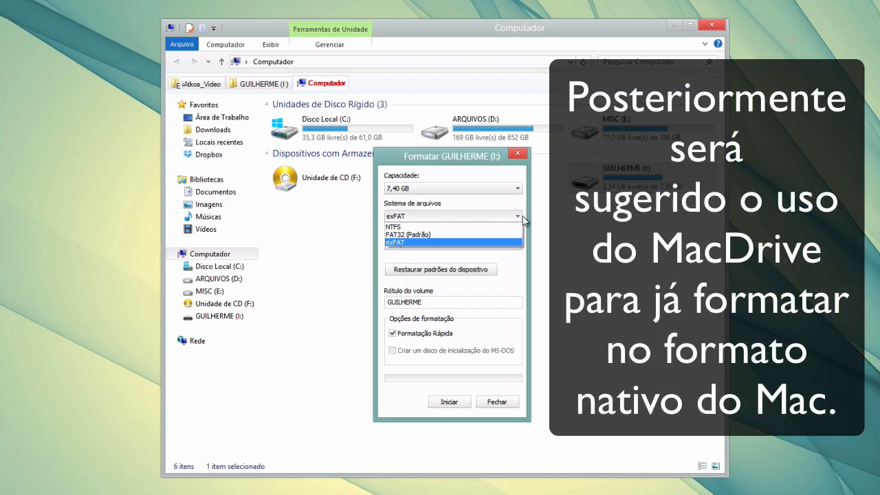
click(379, 244)
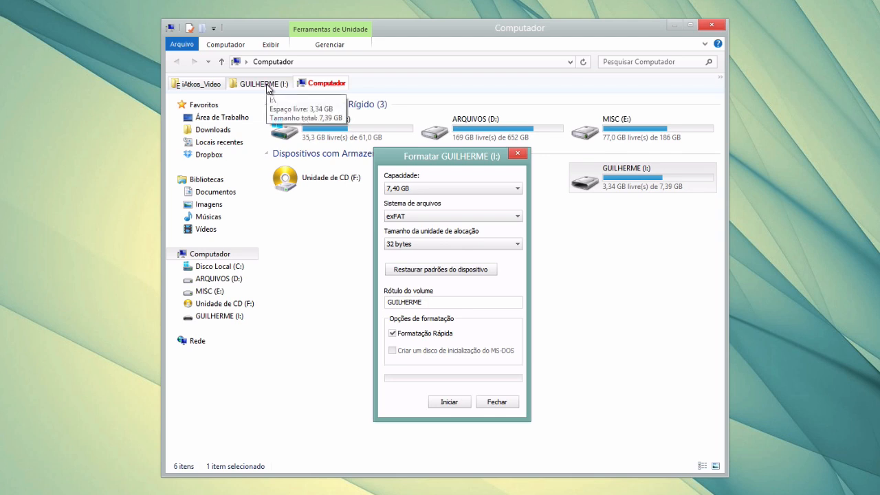
click(266, 84)
click(364, 192)
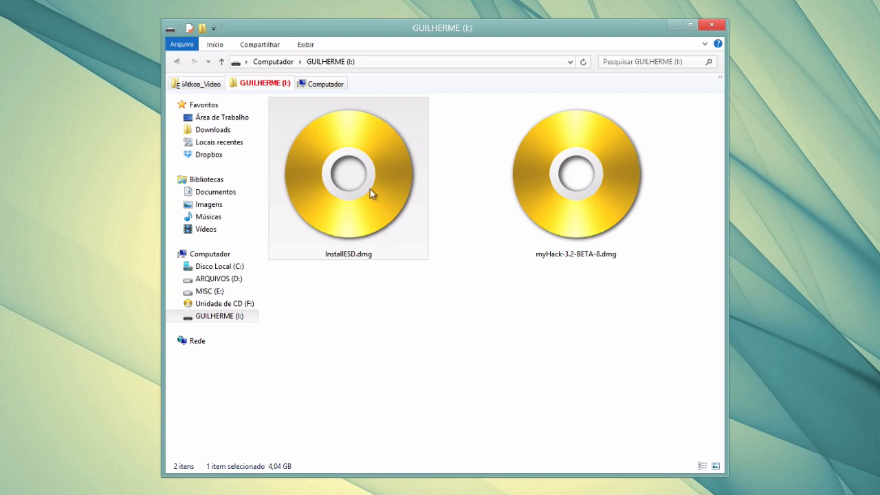
Try NTFS in the format options, revert to exFAT, and close without formatting
click(330, 86)
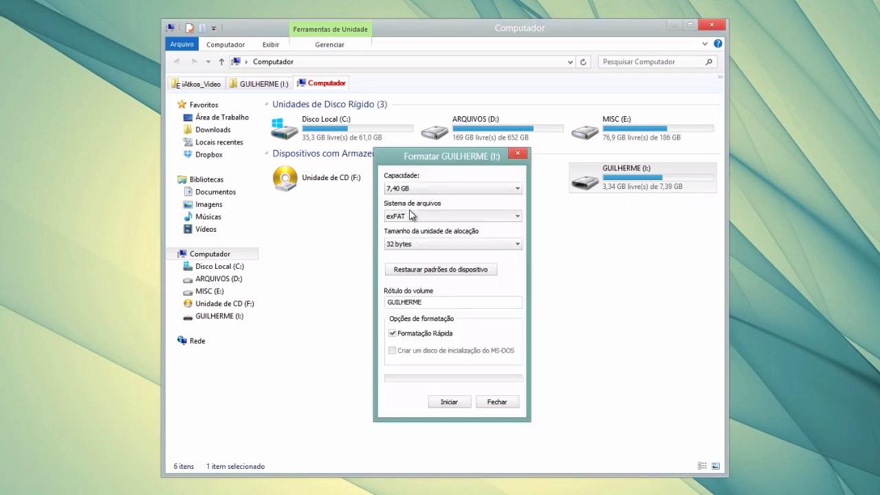
click(410, 217)
click(404, 226)
click(408, 214)
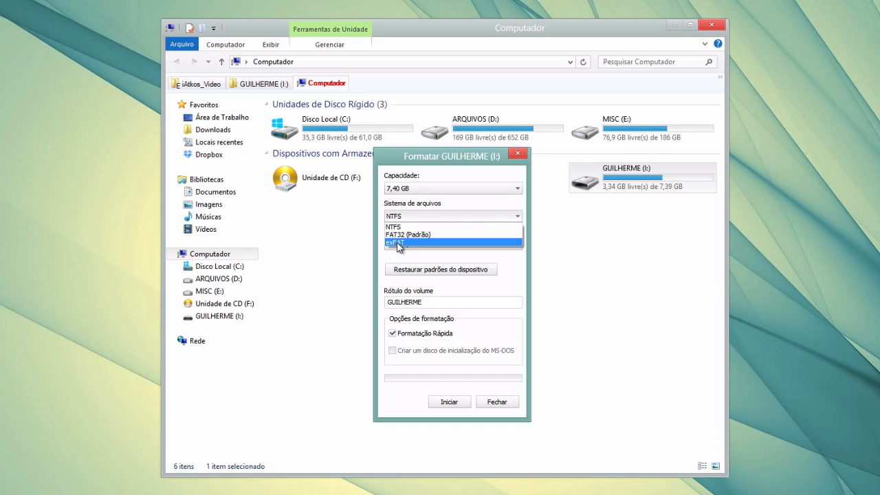
click(400, 248)
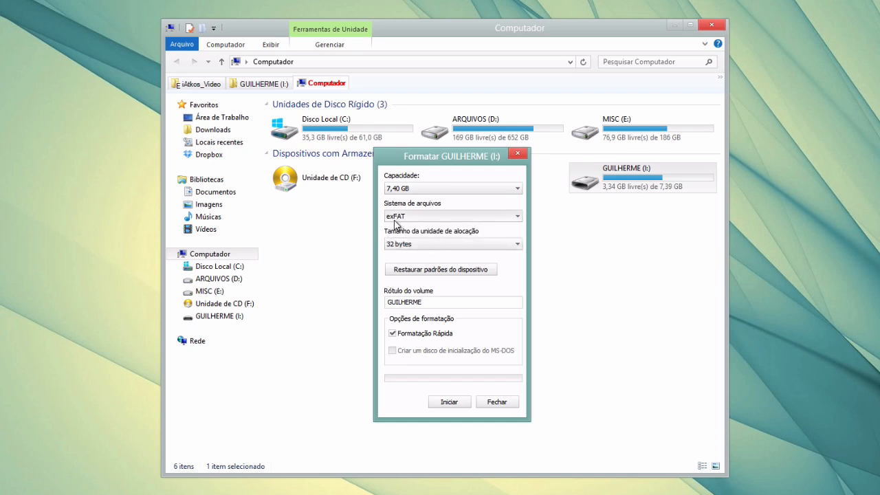
click(494, 403)
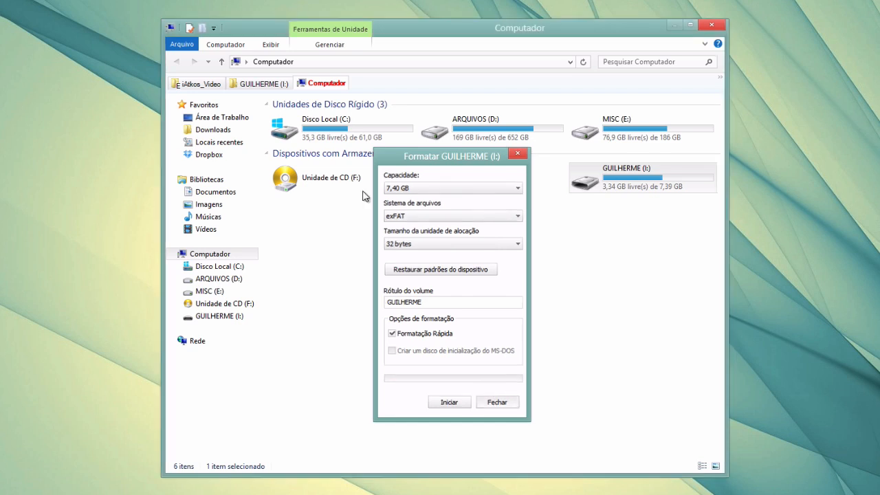
Close the Computador tab and return to iAtkos_Video, selecting the VirtualBox shortcut
double_click(326, 83)
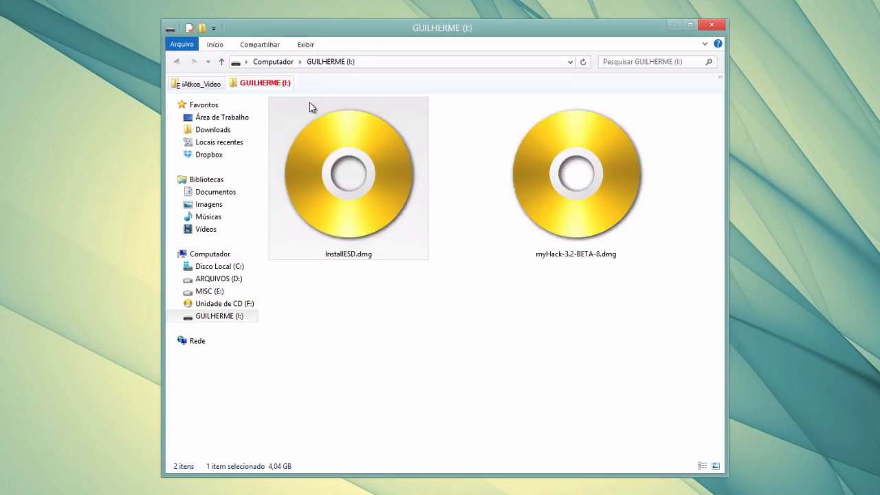
click(215, 83)
click(572, 172)
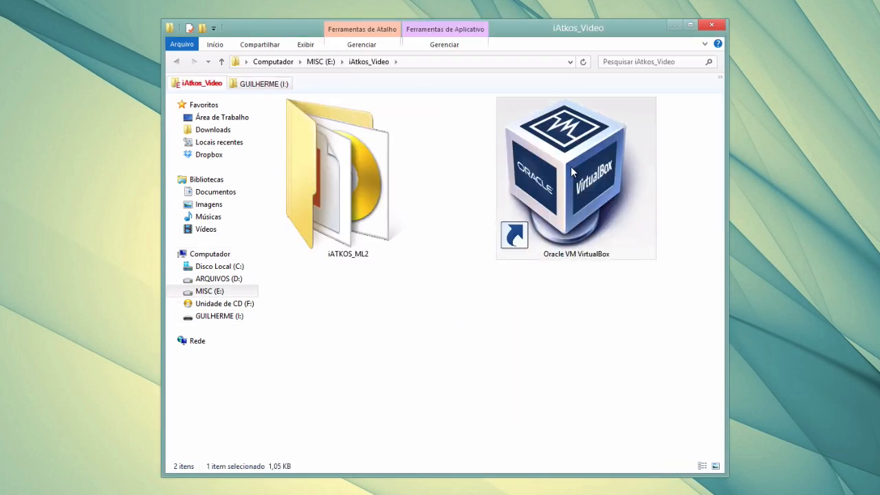
Launch VirtualBox and start a new Mac OS X (64 bit) machine named 'iAtkos OS X'
double_click(572, 172)
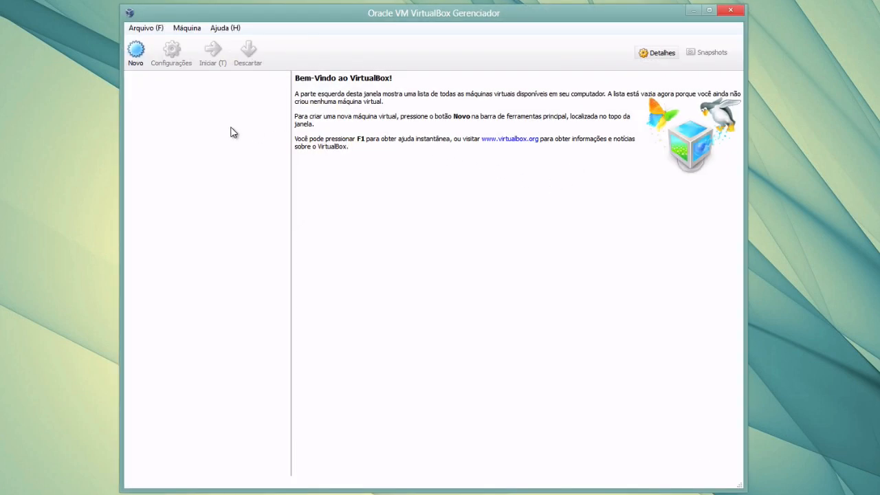
click(134, 53)
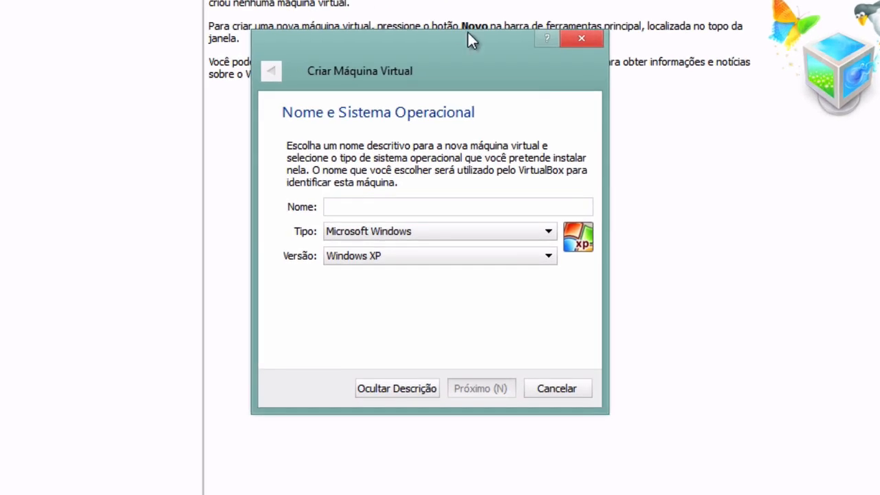
click(548, 231)
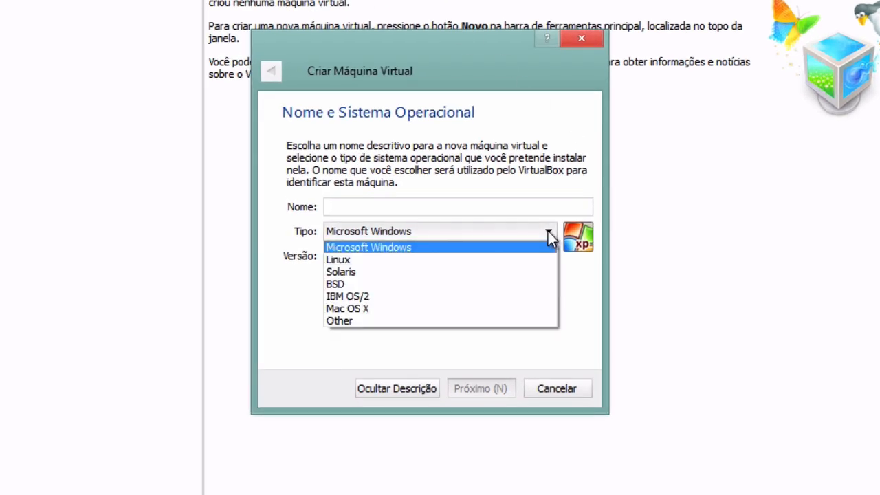
click(400, 308)
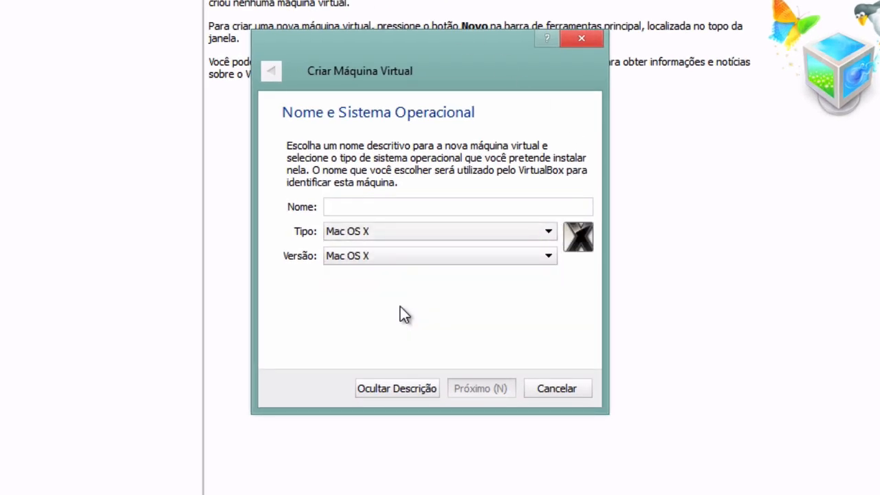
click(548, 255)
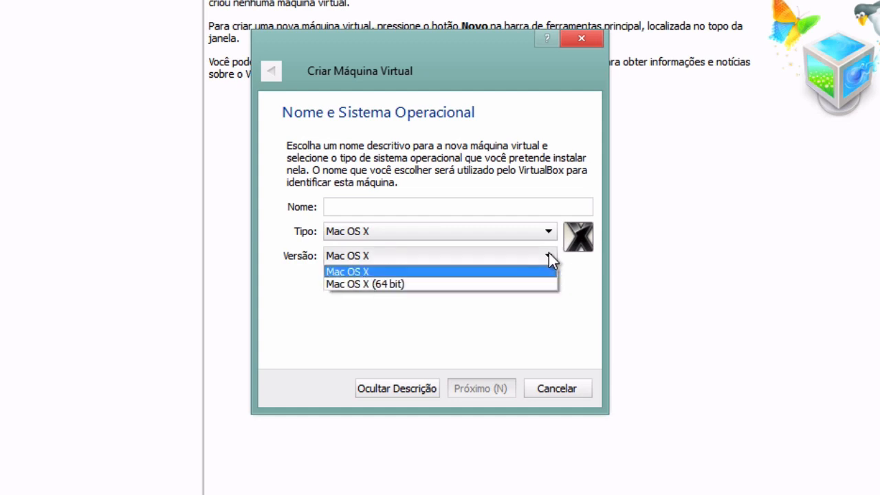
click(410, 284)
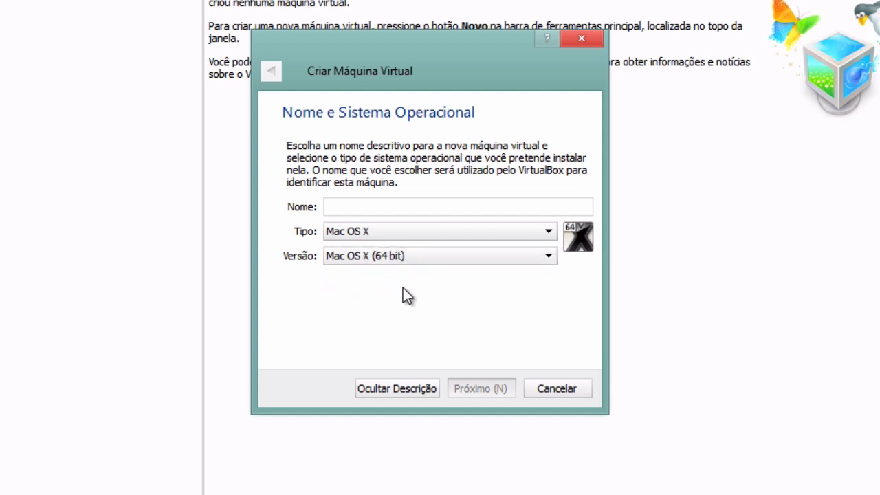
click(379, 210)
text(iAt)
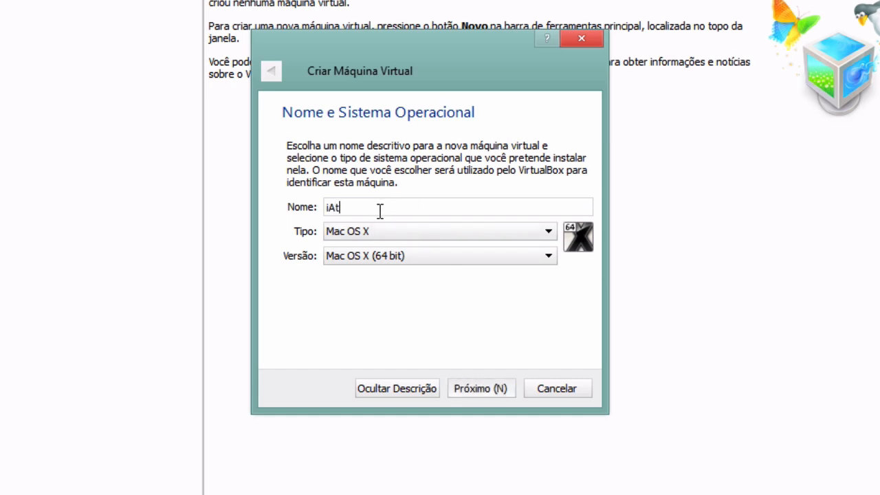
text(kos OS X)
click(489, 388)
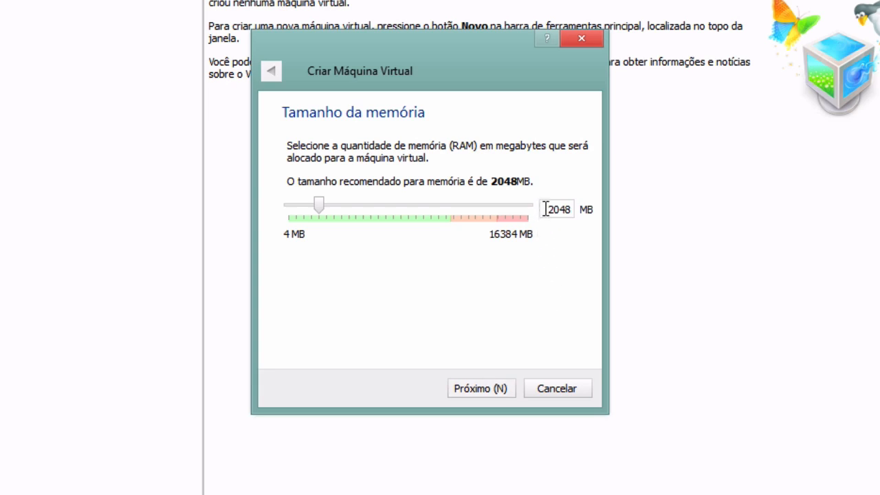
Raise the new machine's memory from 2048 MB to 4096 MB
drag(545, 209, 594, 207)
text(4096)
click(482, 390)
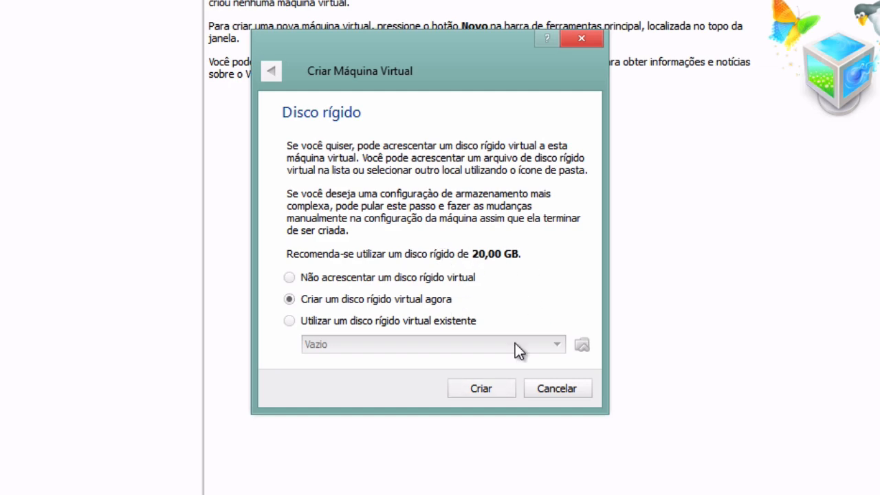
Create a dynamically allocated 40,00 GB VDI disk, iAtkos OS X.vdi, in the chosen folder
click(482, 393)
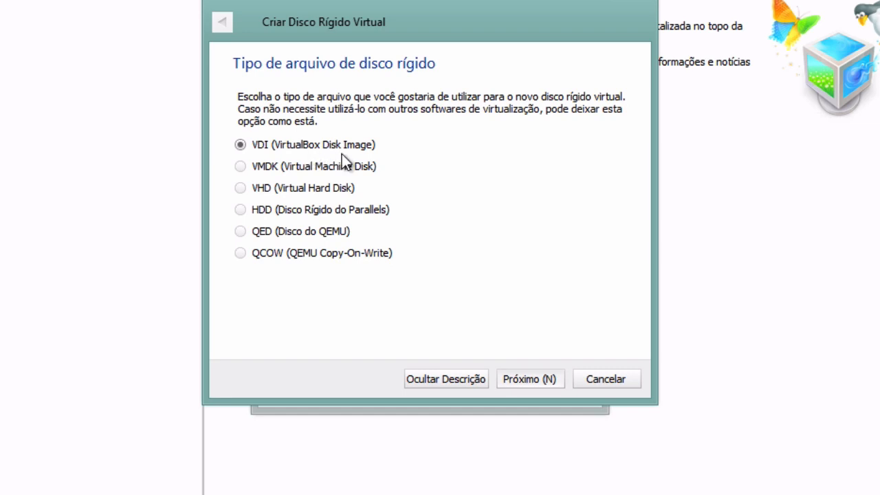
click(529, 377)
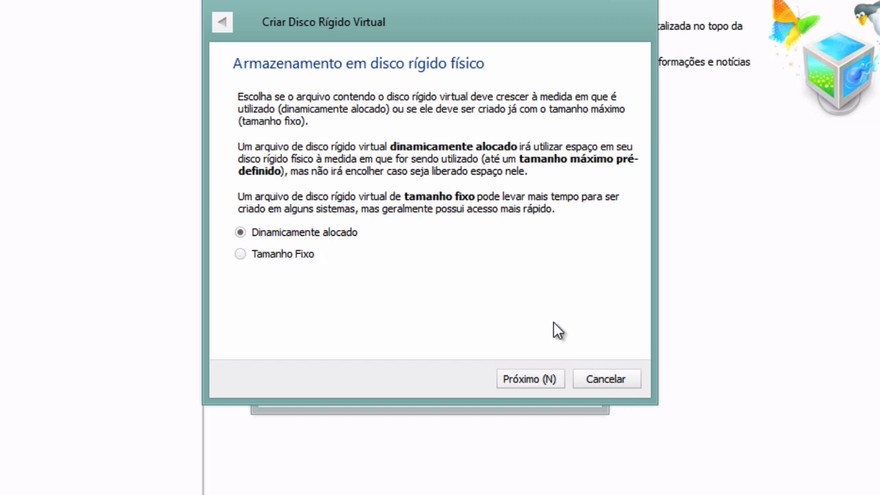
click(530, 379)
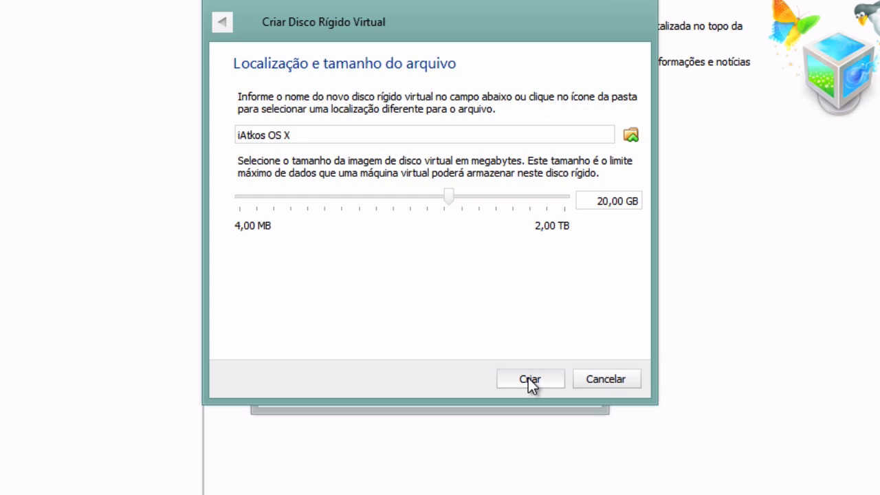
drag(595, 200, 713, 216)
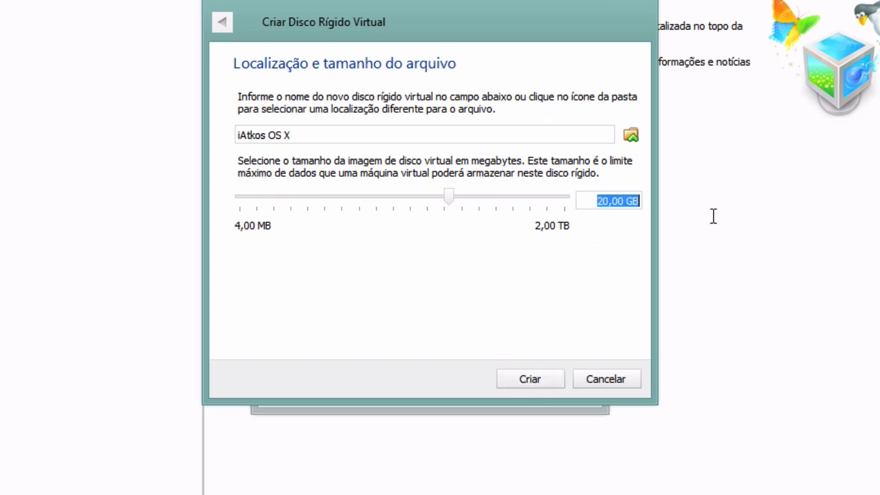
click(596, 202)
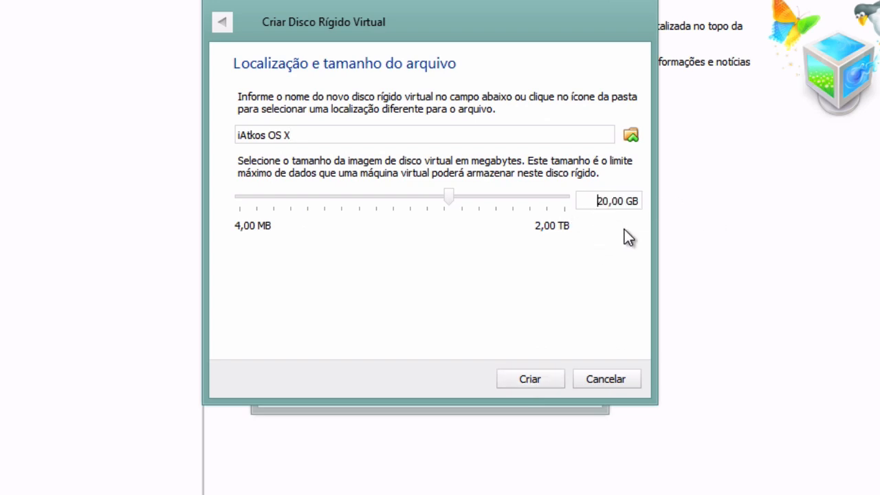
key(Delete)
text(4)
click(633, 136)
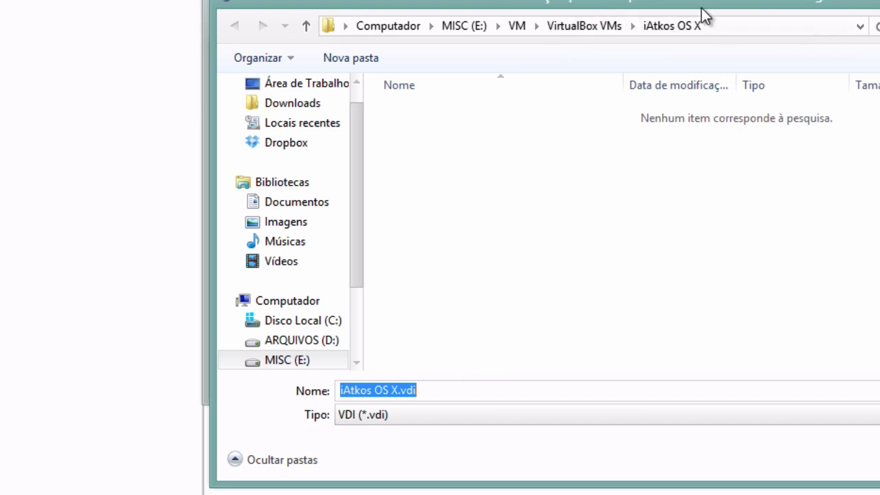
click(879, 459)
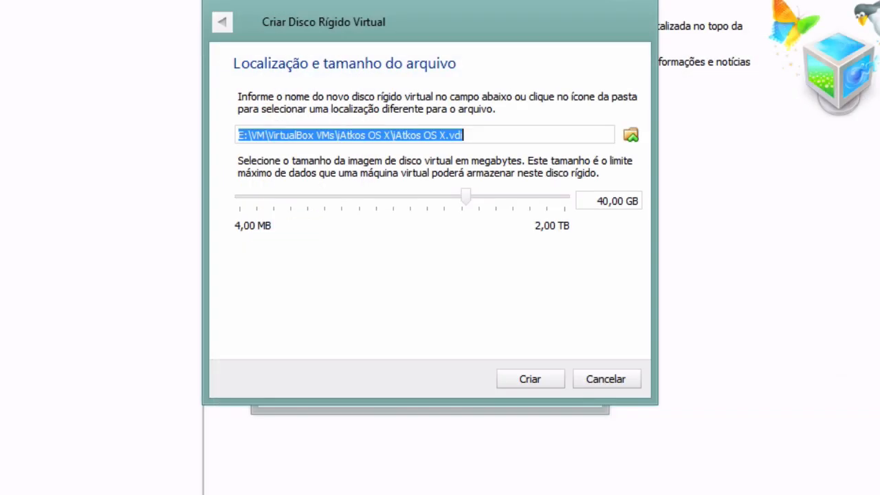
click(530, 377)
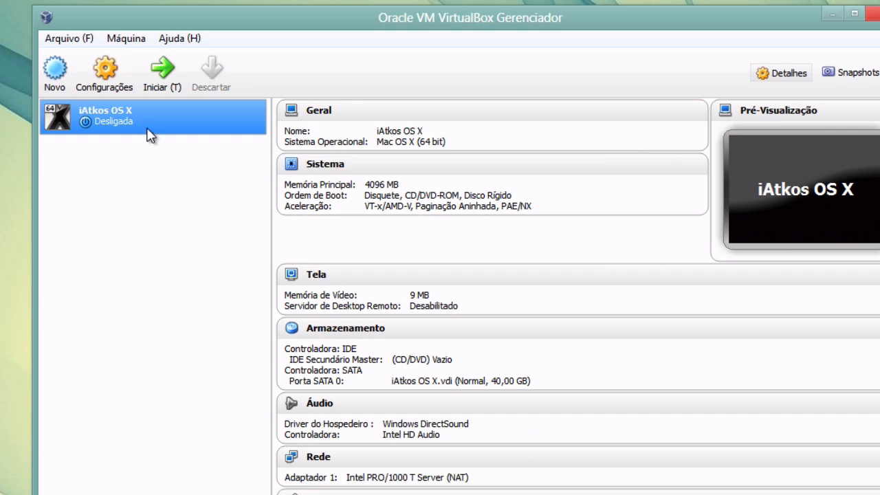
Disable EFI on the Motherboard page of the iAtkos OS X system settings
click(110, 71)
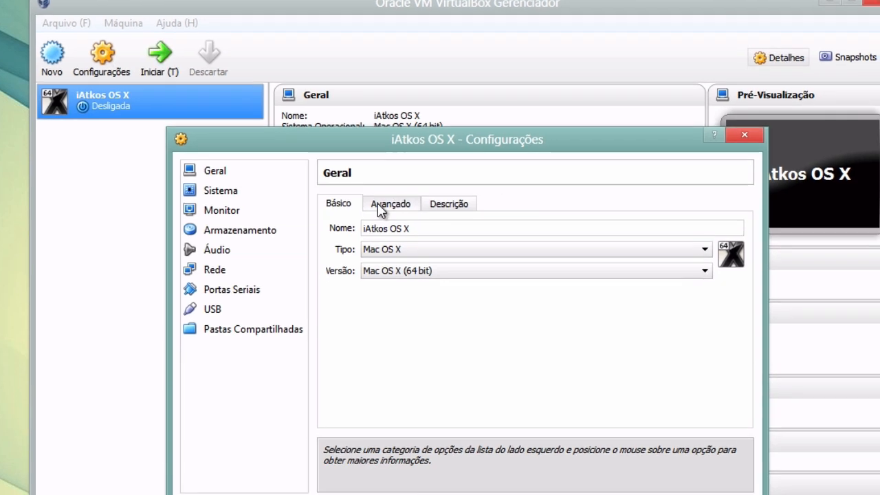
click(380, 209)
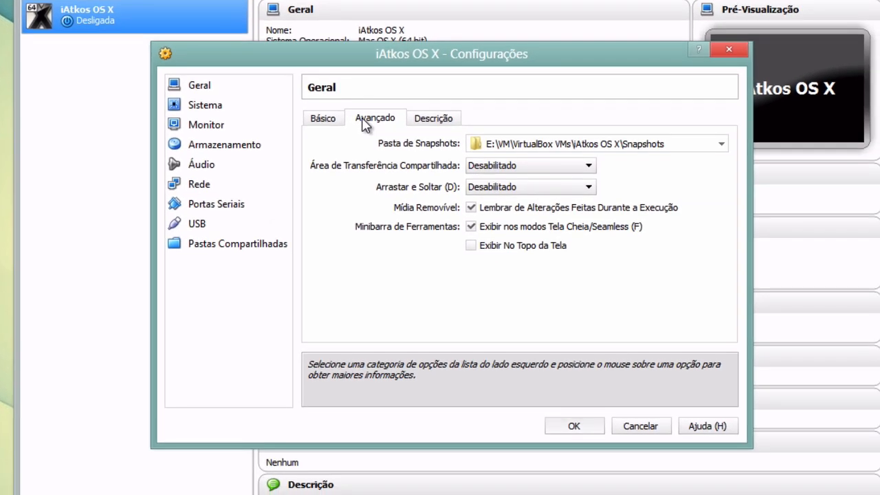
click(213, 104)
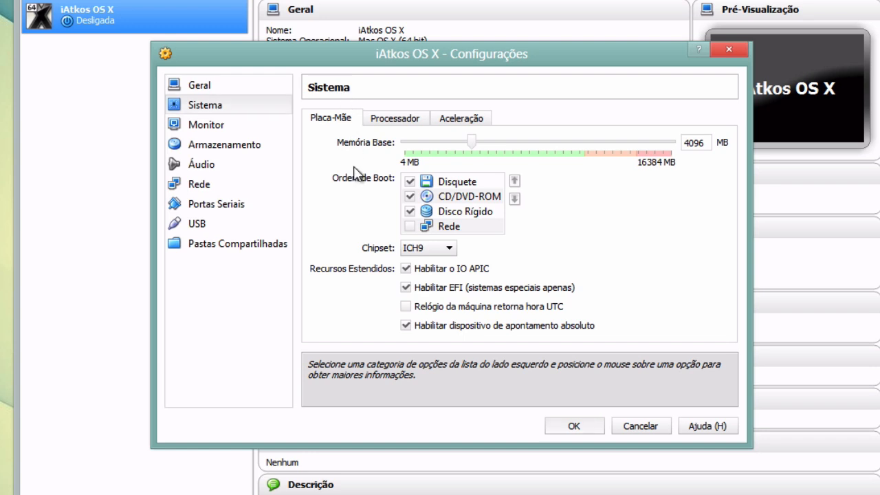
mouse_move(422, 289)
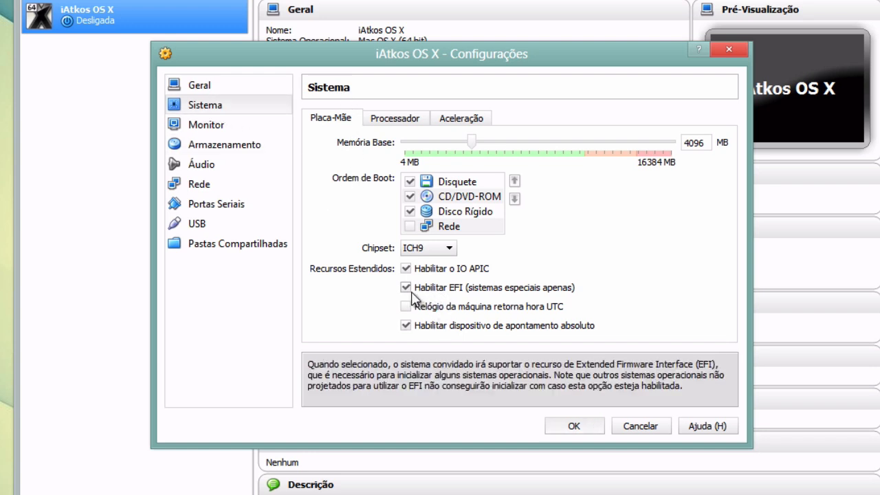
click(422, 292)
click(205, 144)
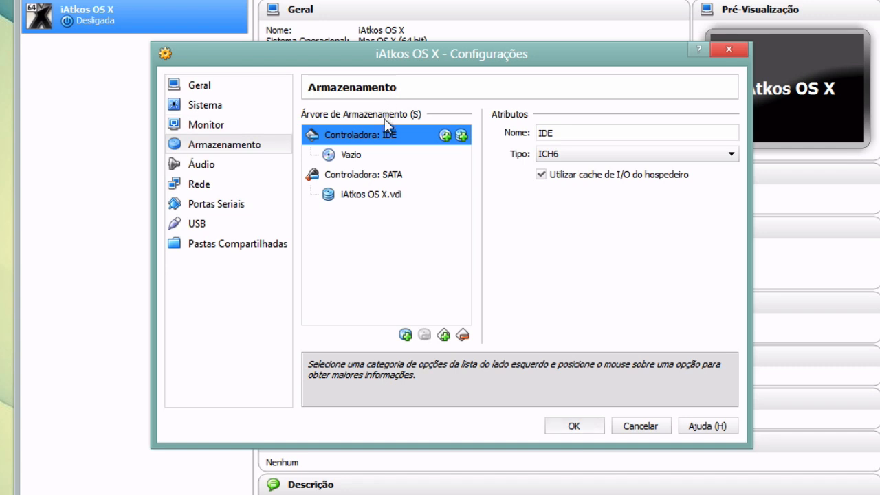
Load iATKOS_ML2.dmg from iAtkos_Video\iATKOS_ML2 into the empty CD/DVD drive and save
click(351, 155)
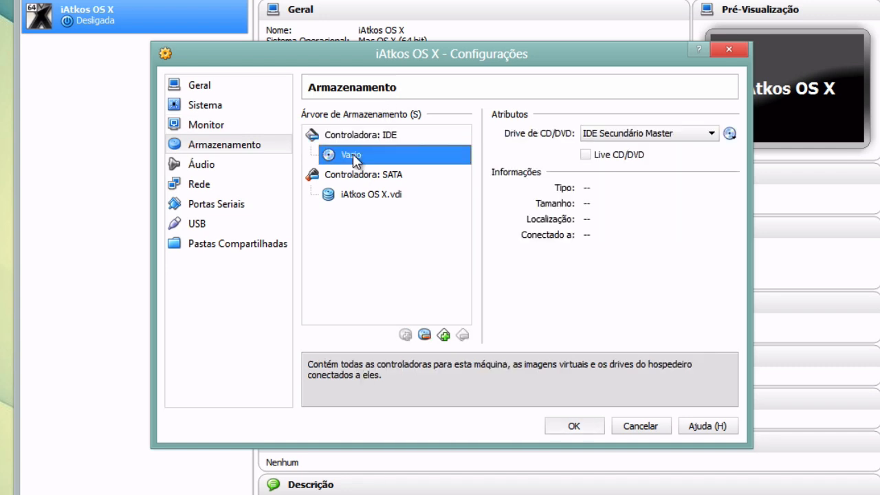
click(730, 134)
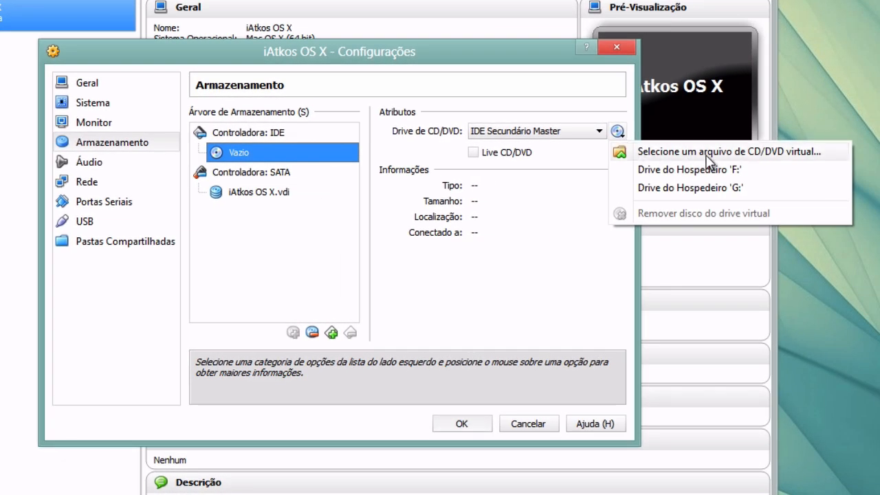
click(718, 153)
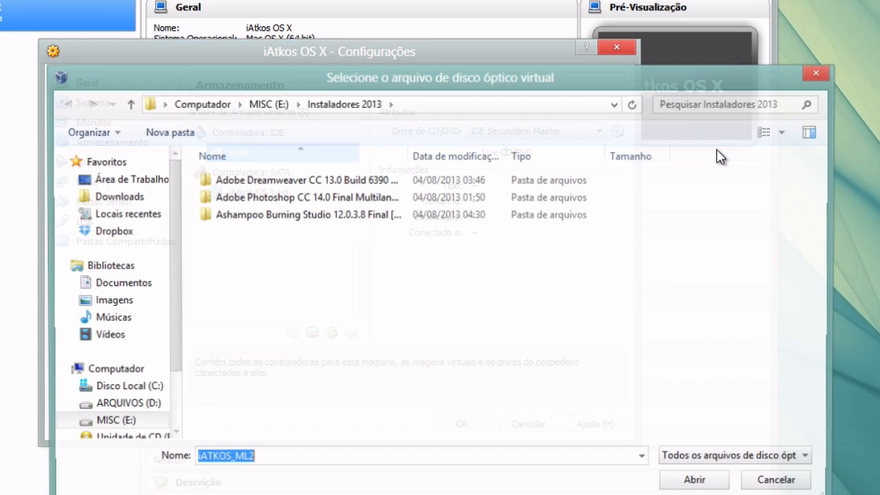
click(275, 104)
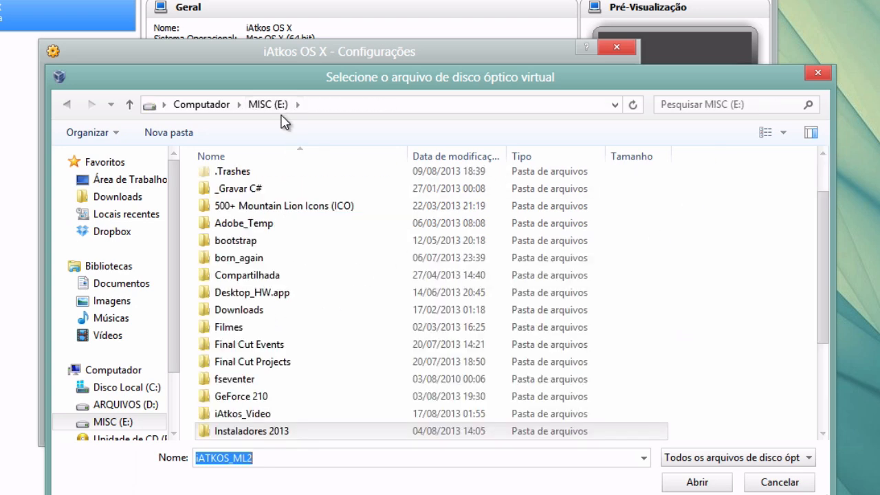
double_click(289, 415)
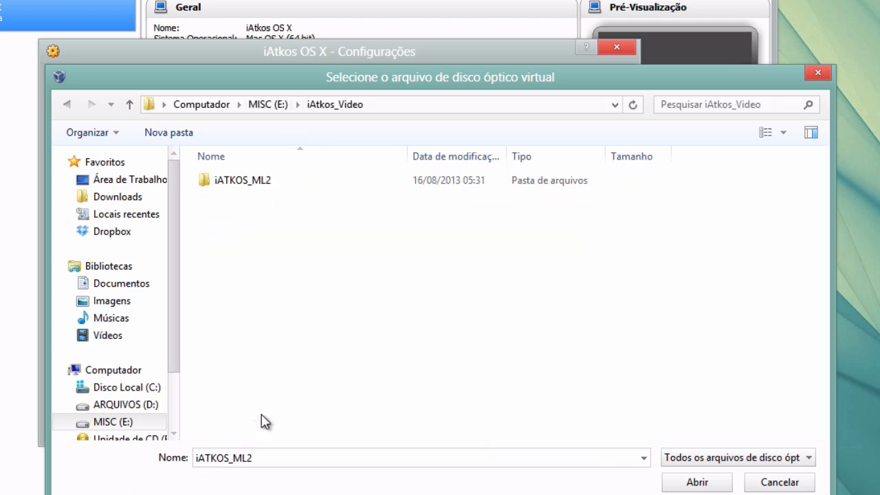
double_click(232, 182)
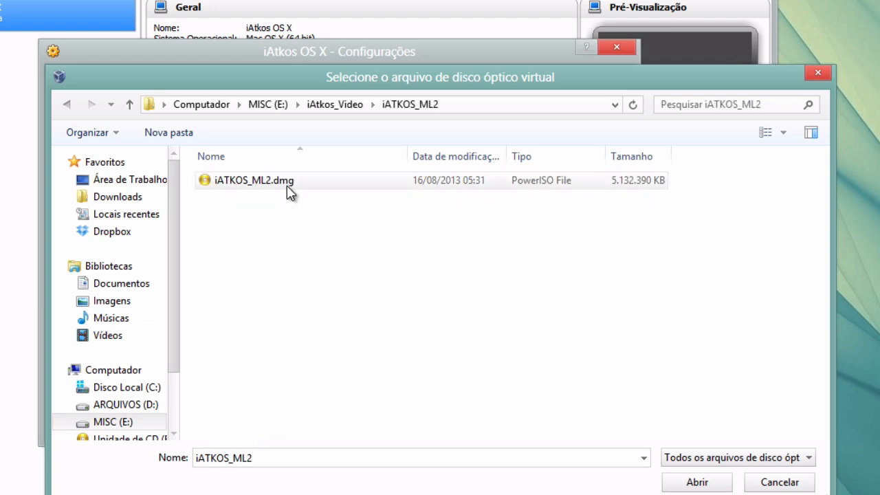
click(248, 184)
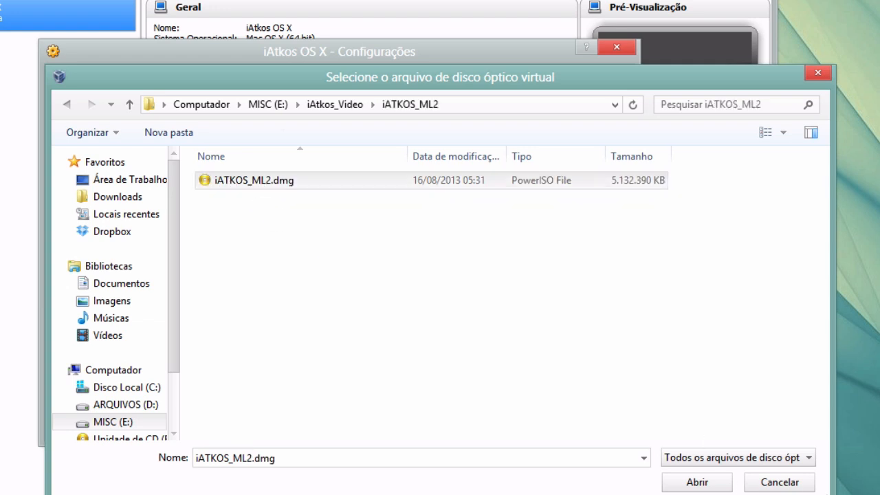
click(696, 484)
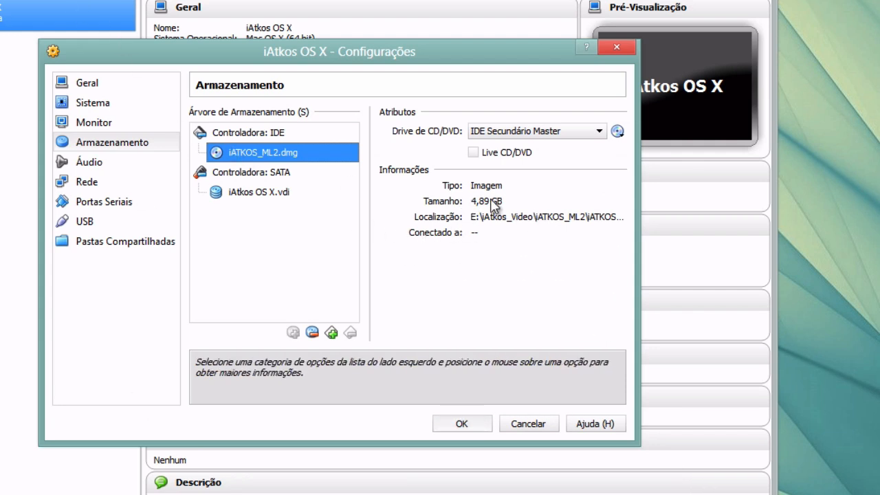
click(462, 424)
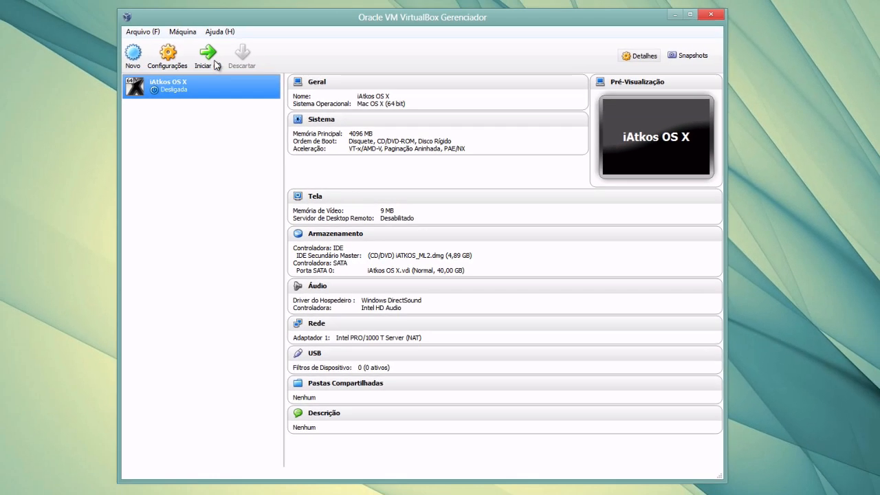
Start the iAtkos OS X VM and position its window over the manager
click(211, 58)
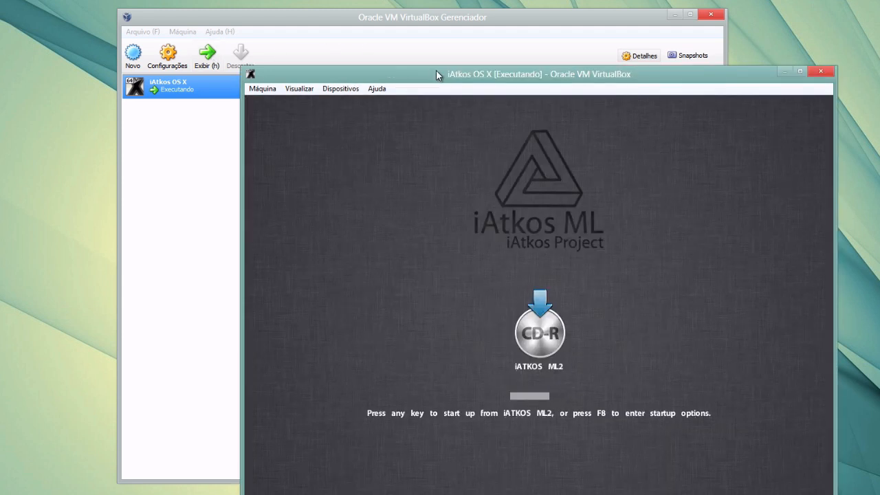
drag(436, 71, 319, 14)
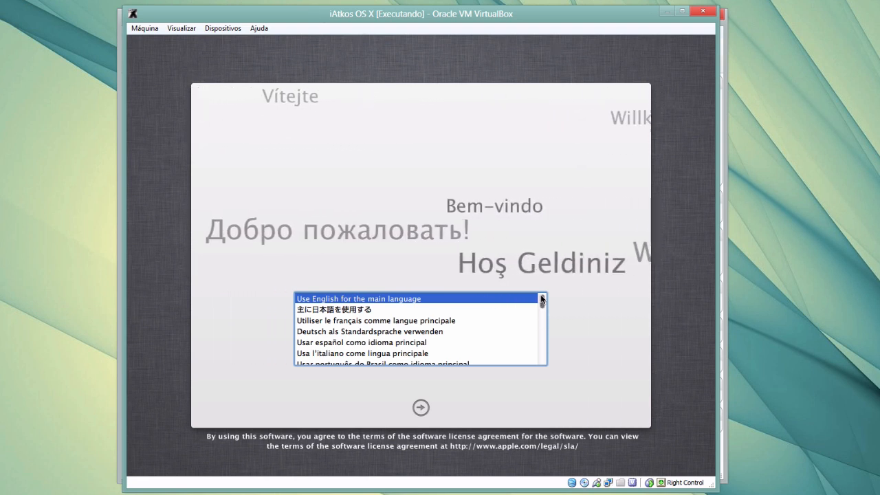
Choose Brazilian Portuguese as the installer's main language, continue, and open the Utilitários menu
drag(541, 300, 544, 310)
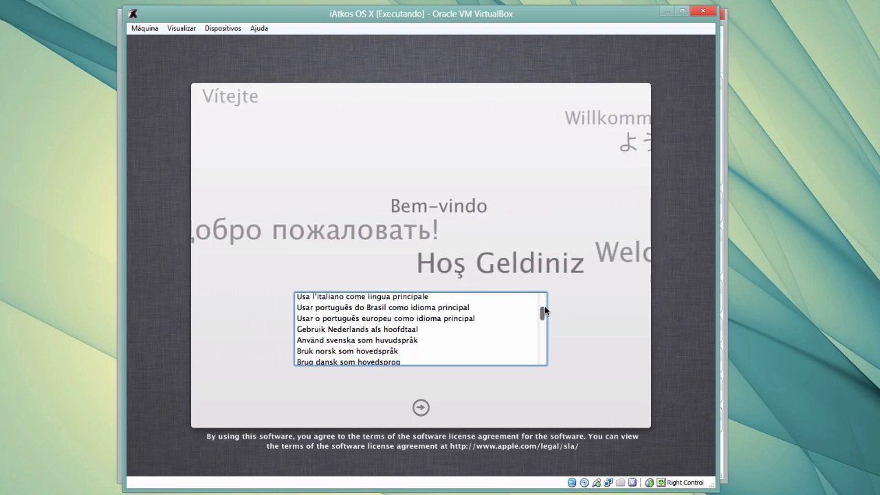
click(462, 308)
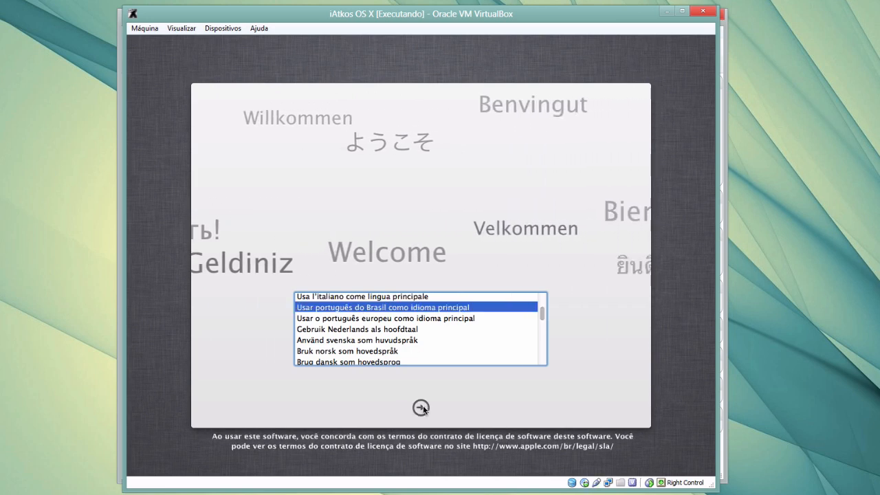
click(421, 407)
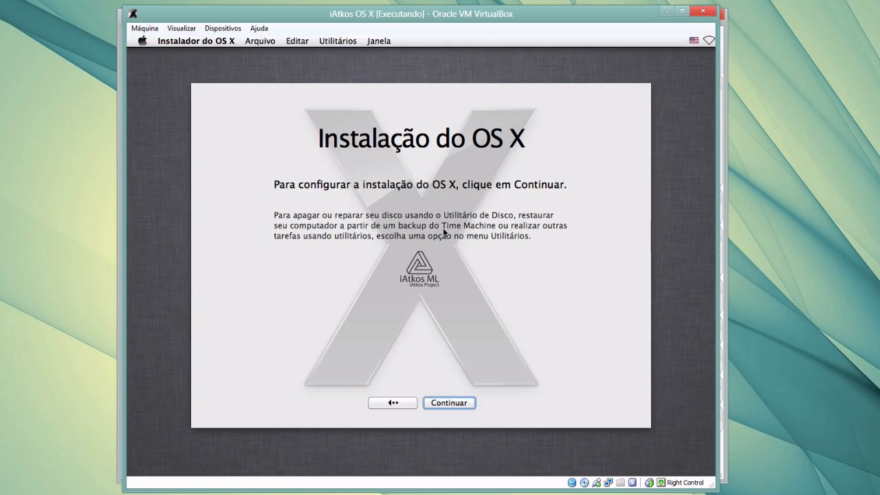
click(339, 42)
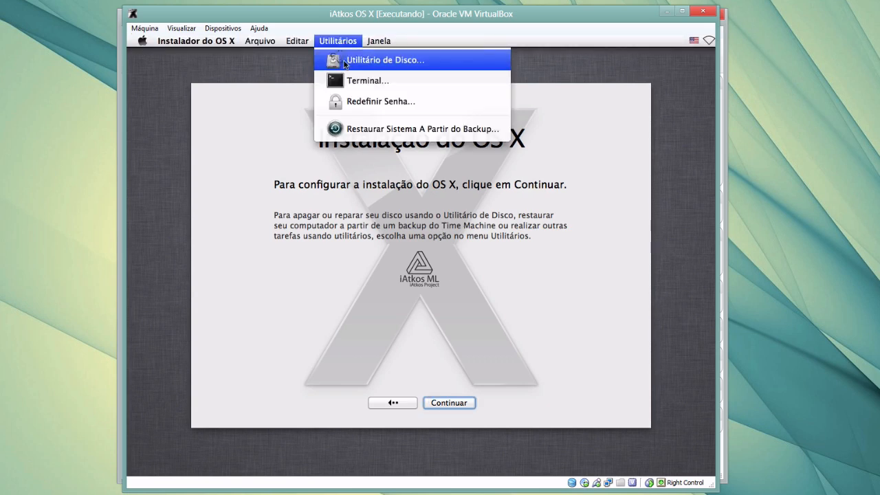
Launch Disk Utility and bring up the erase options for the 42.95 GB VBOX HARDDISK
click(433, 63)
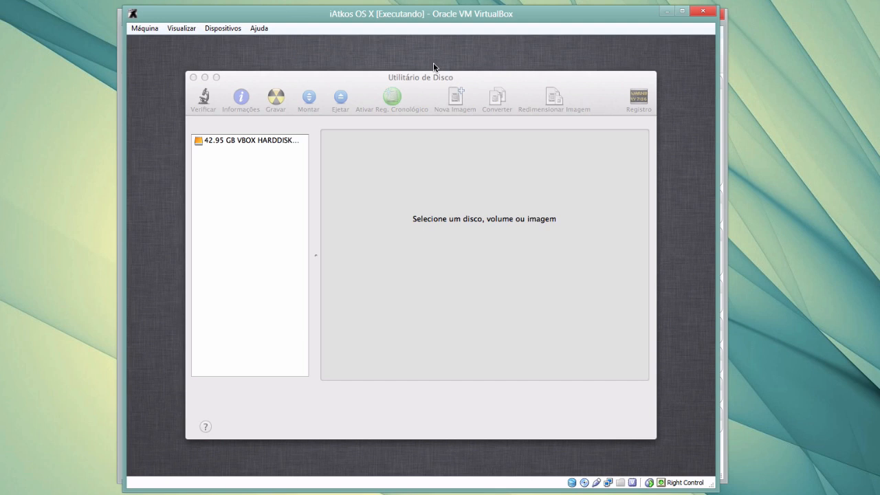
click(273, 142)
click(247, 141)
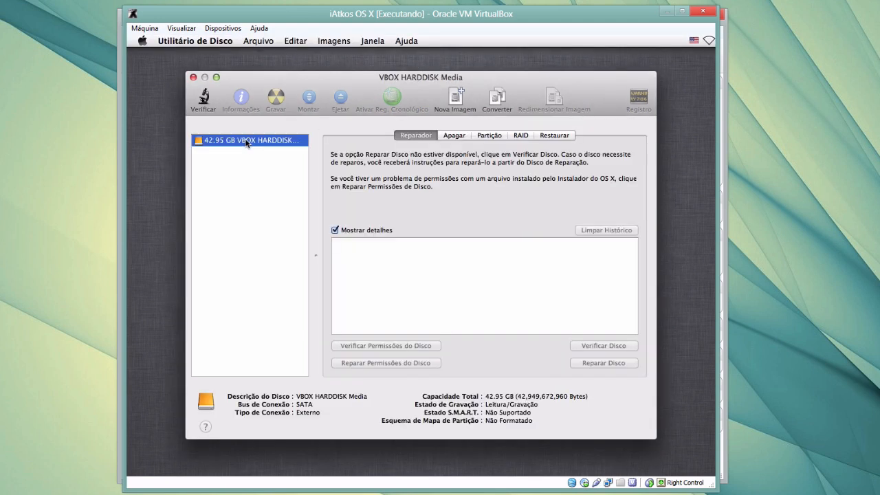
click(459, 136)
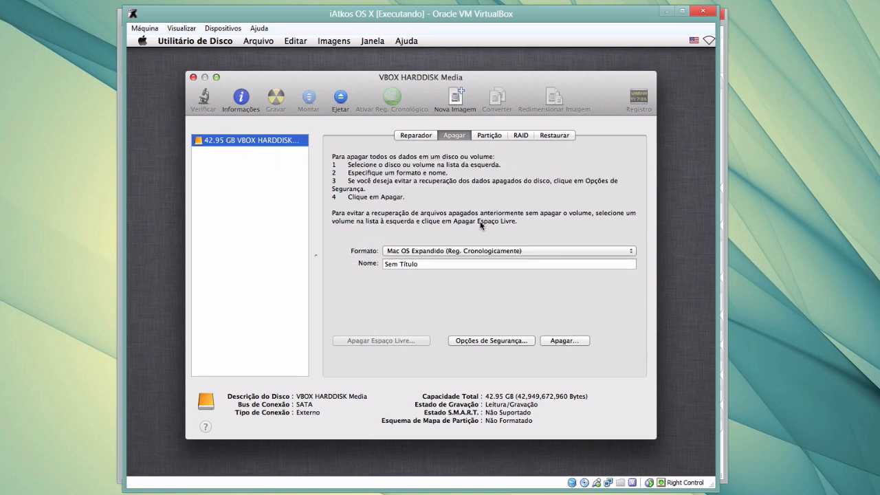
Erase the disk as a journaled Mac OS Extended volume named 'OS X', then quit Disk Utility
triple_click(434, 265)
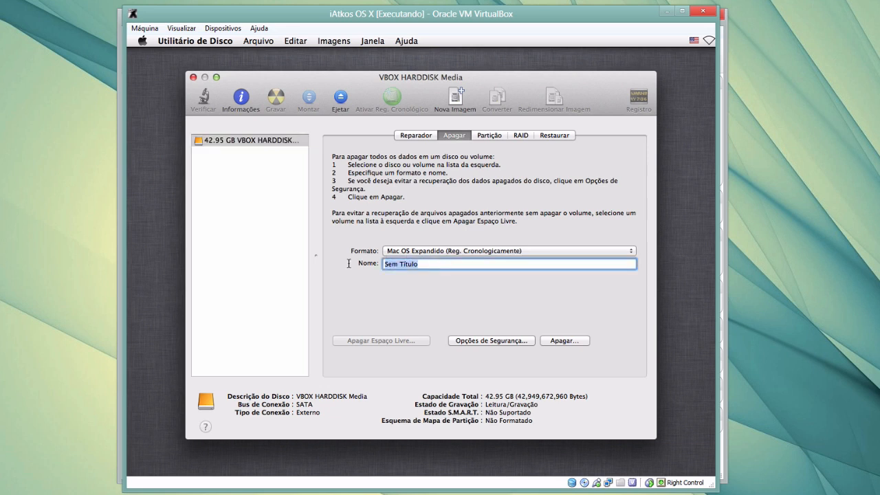
text(OS X)
click(573, 343)
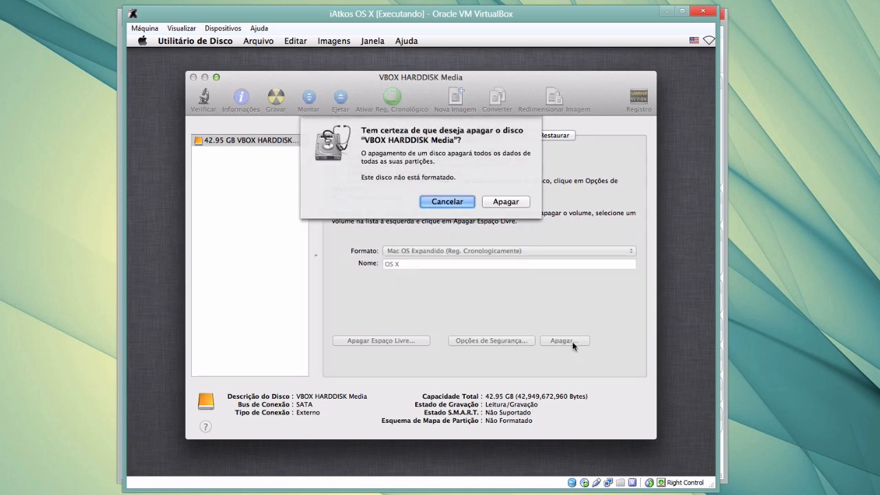
click(512, 205)
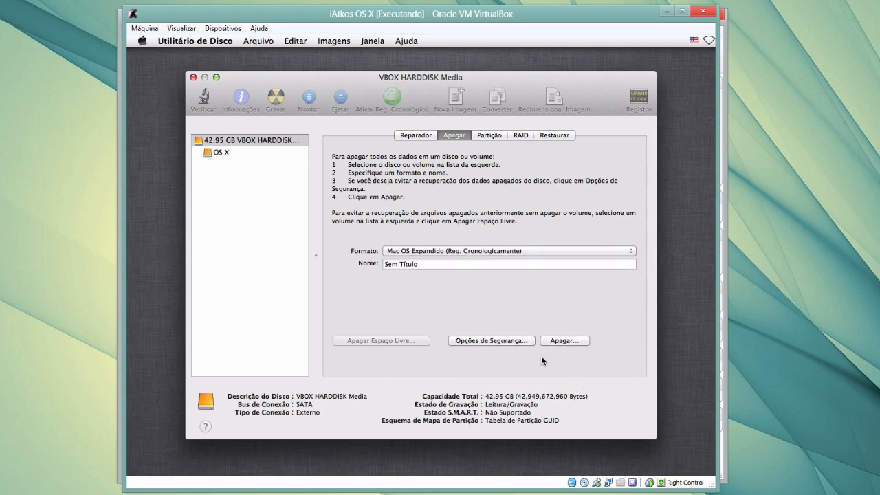
click(221, 154)
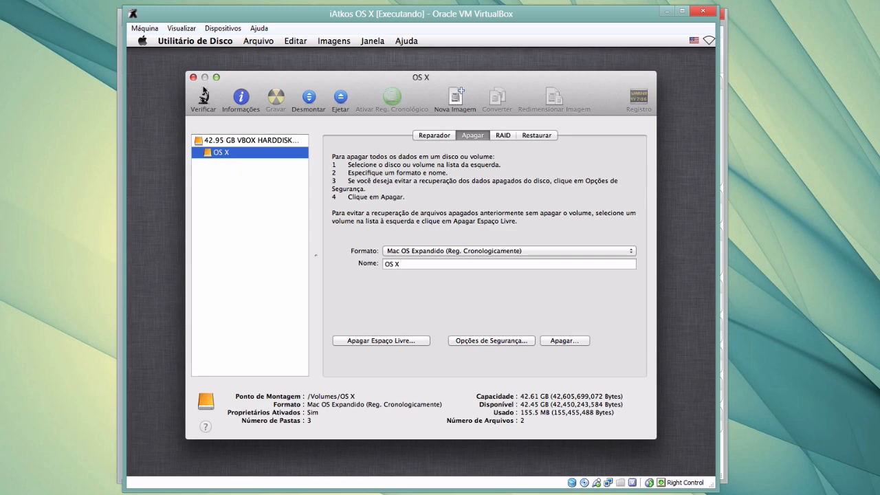
click(194, 77)
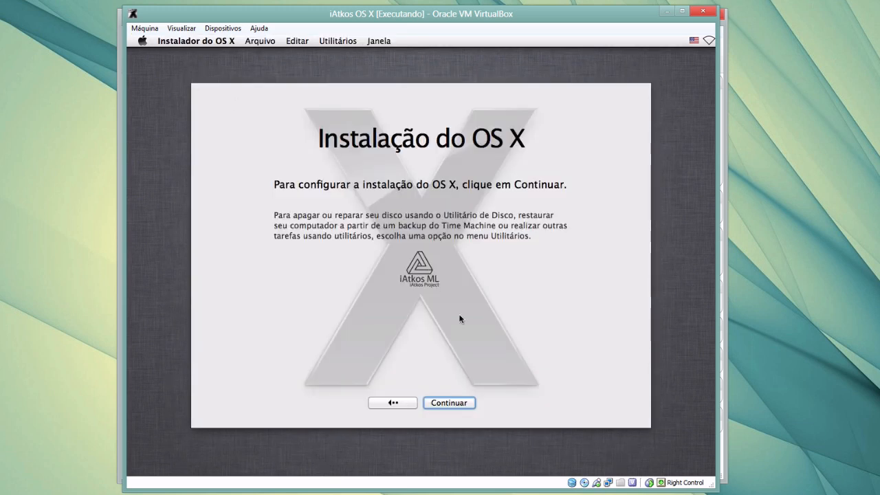
Continue to the iATKOS ML2 license agreement and scroll through its terms
click(452, 404)
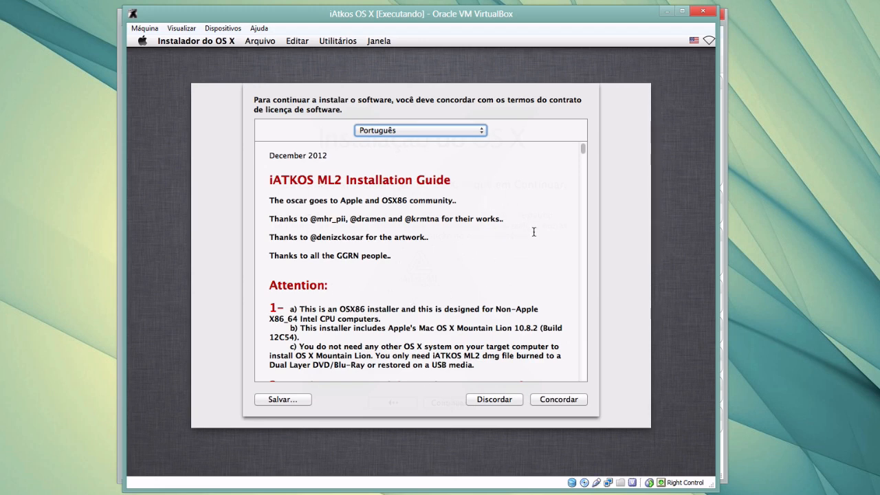
scroll(535, 232, down, 5)
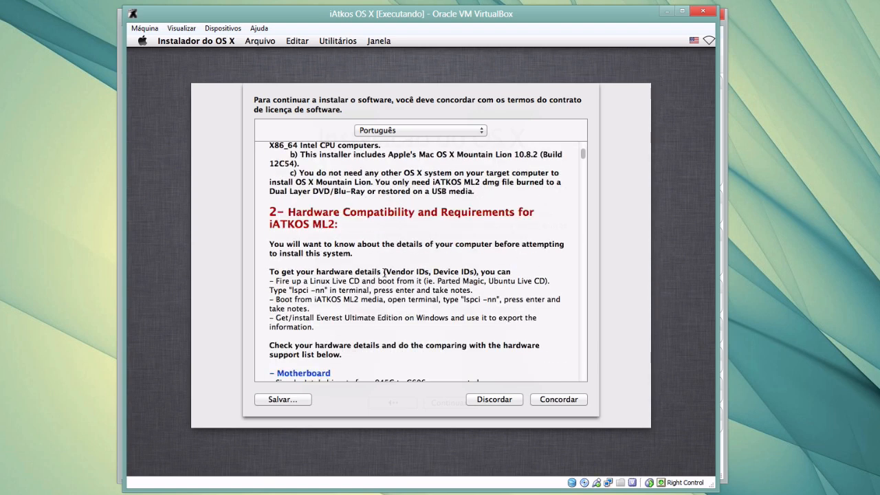
scroll(408, 295, down, 4)
scroll(407, 295, down, 1)
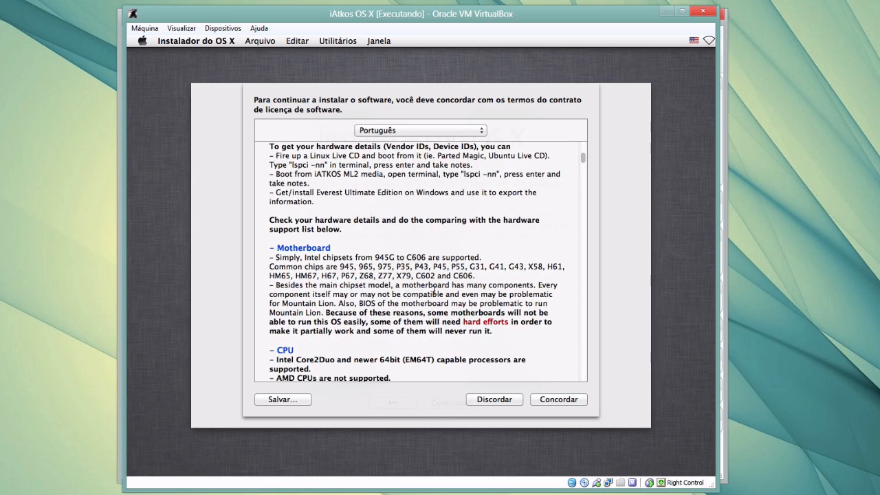
scroll(515, 283, down, 1)
scroll(515, 283, down, 5)
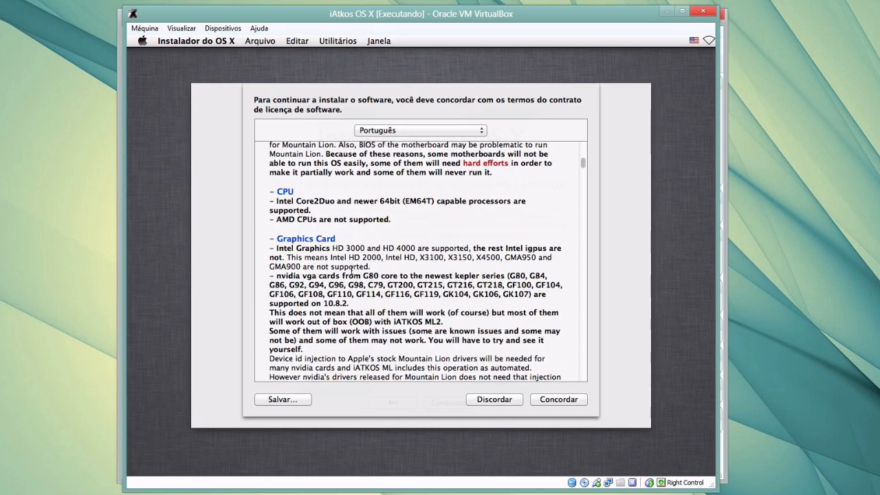
scroll(550, 318, down, 5)
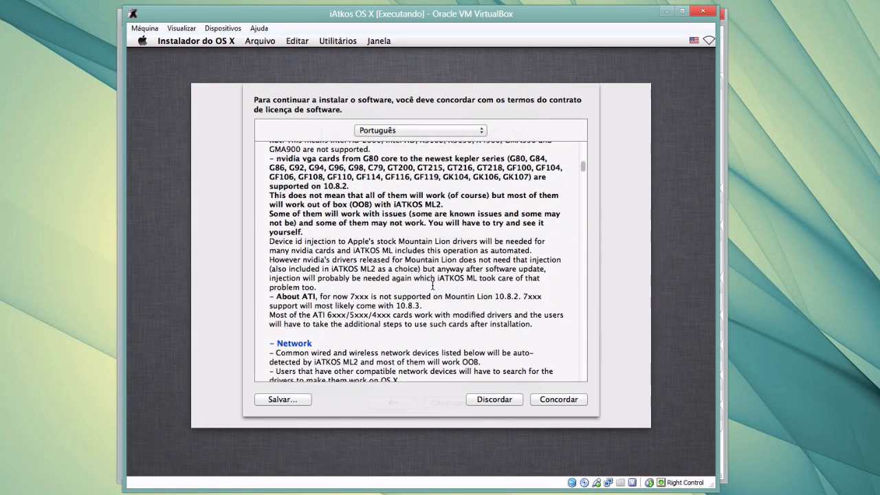
scroll(433, 284, down, 5)
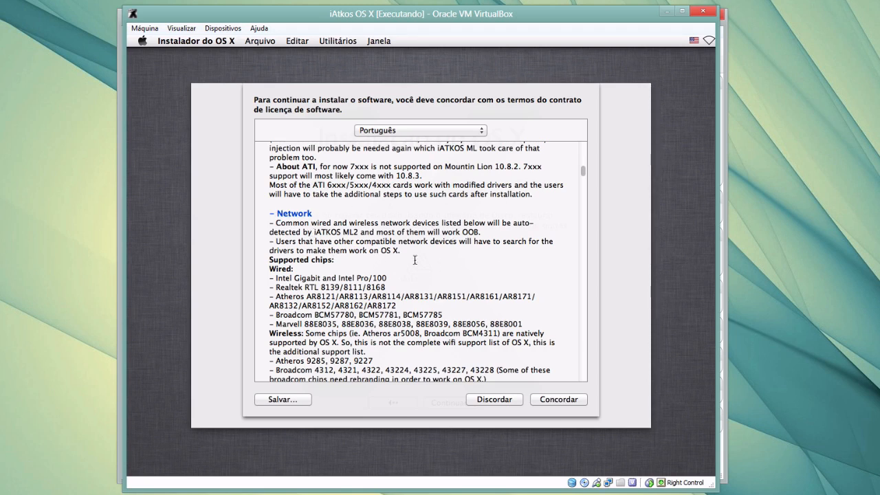
scroll(543, 310, down, 5)
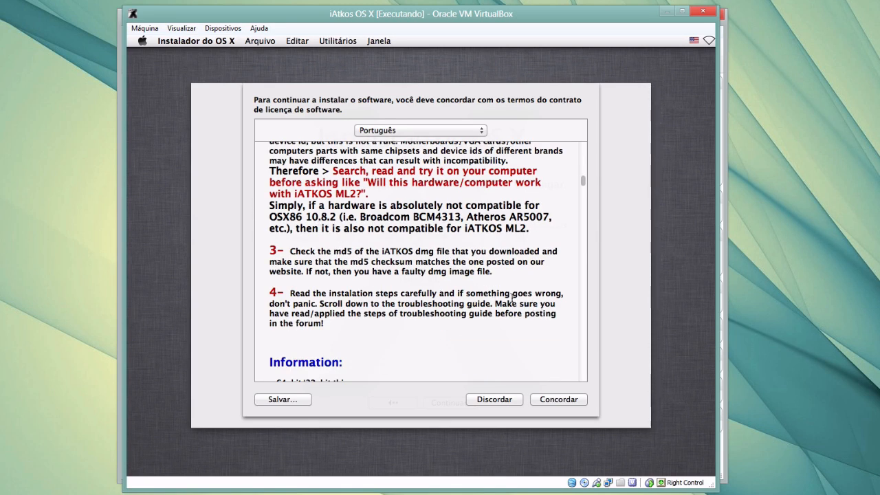
scroll(508, 299, down, 6)
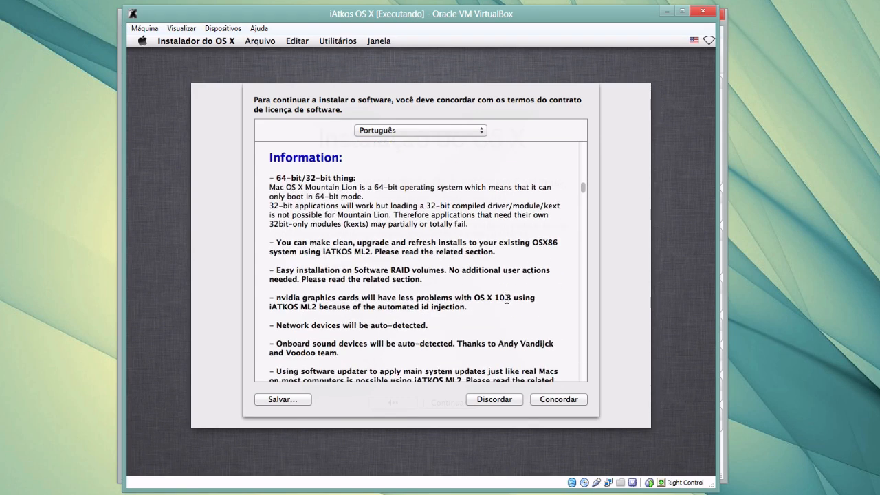
Accept the license and select the 42.61 GB 'OS X' disk as the install destination
click(566, 404)
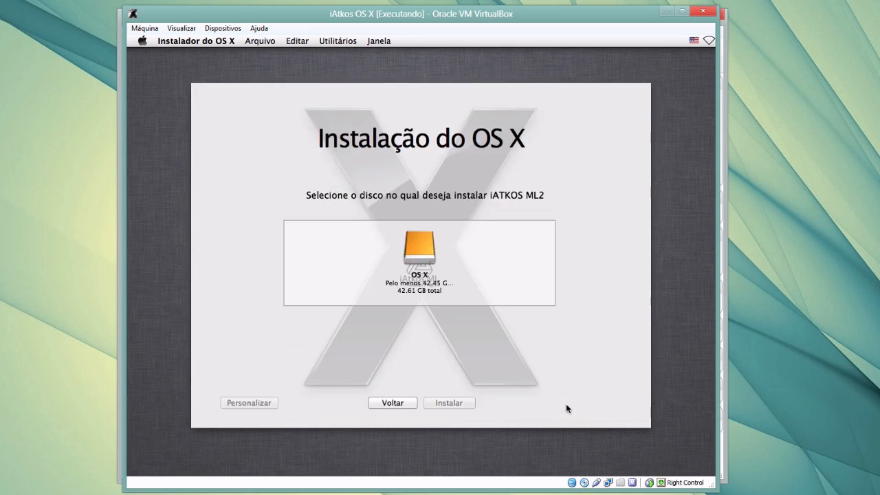
click(425, 244)
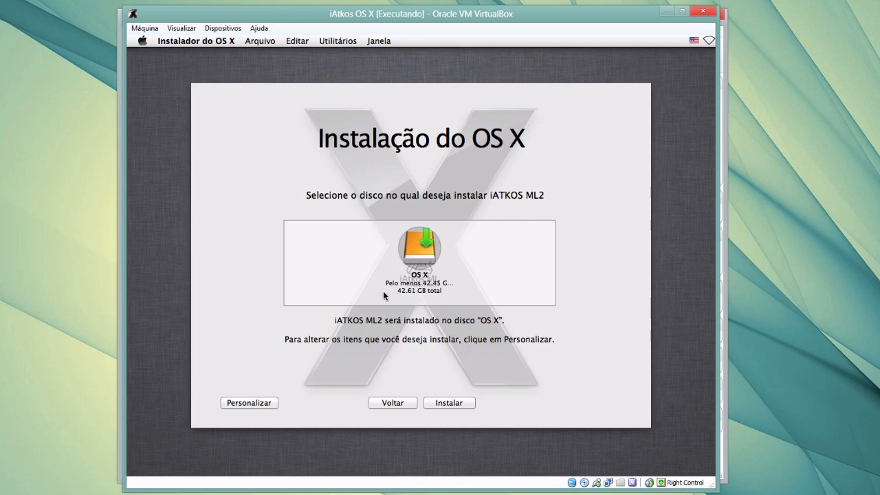
Review the components, including Bootloader Options, then start installing iATKOS ML2 onto the OS X disk
click(252, 402)
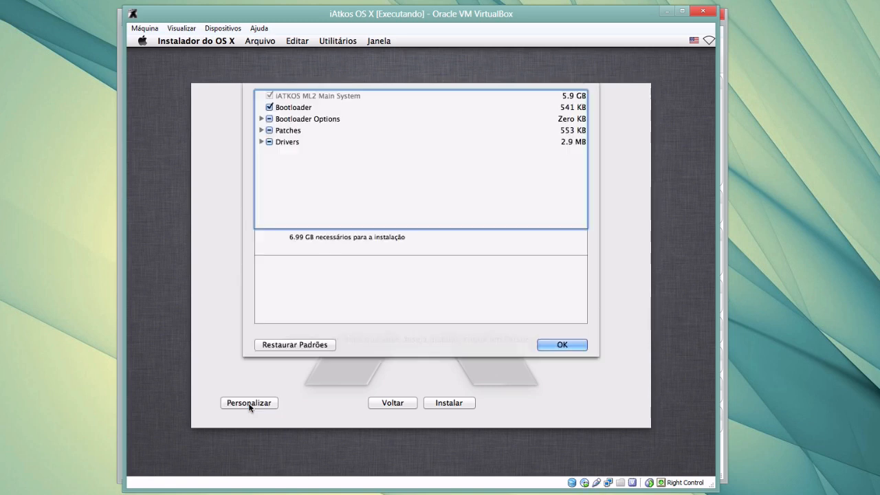
click(261, 120)
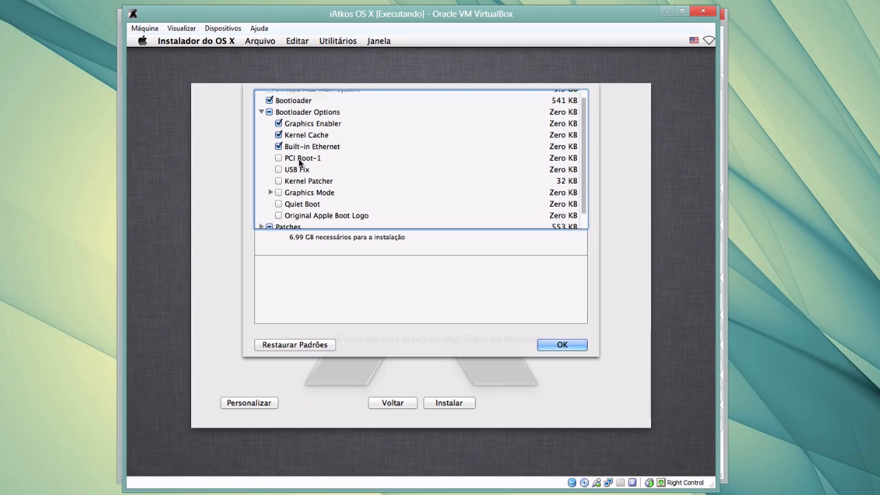
scroll(288, 175, down, 2)
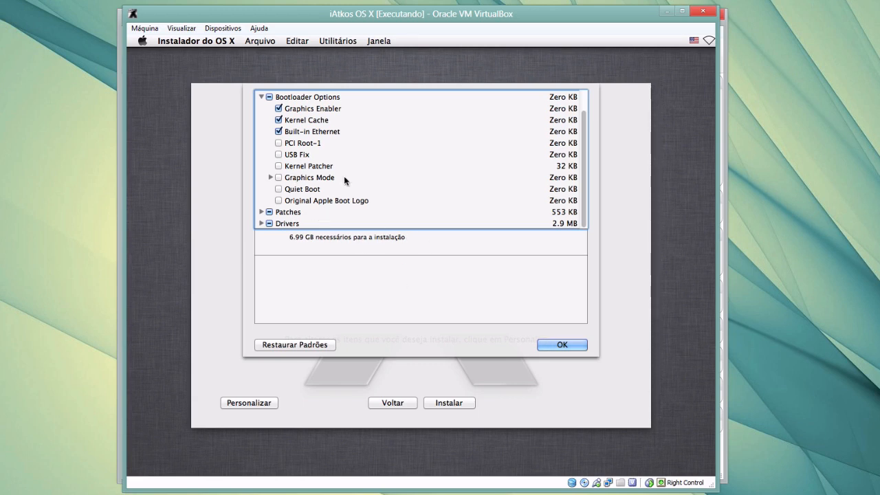
click(560, 345)
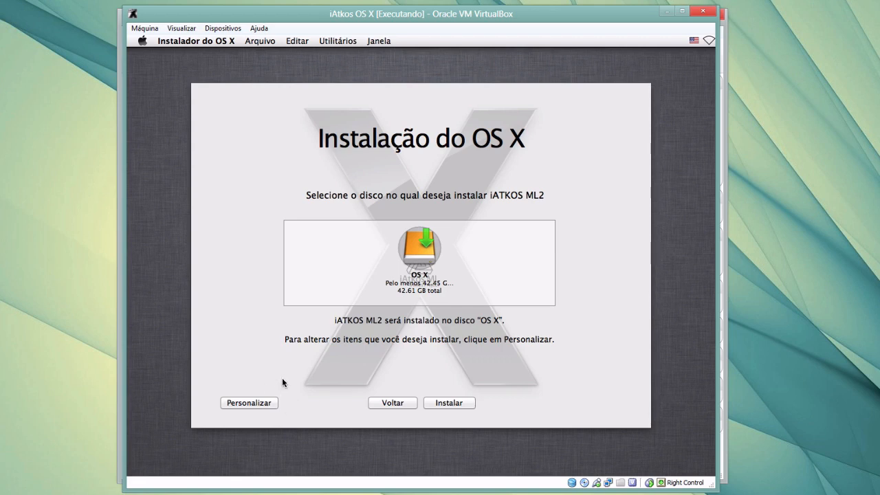
click(449, 405)
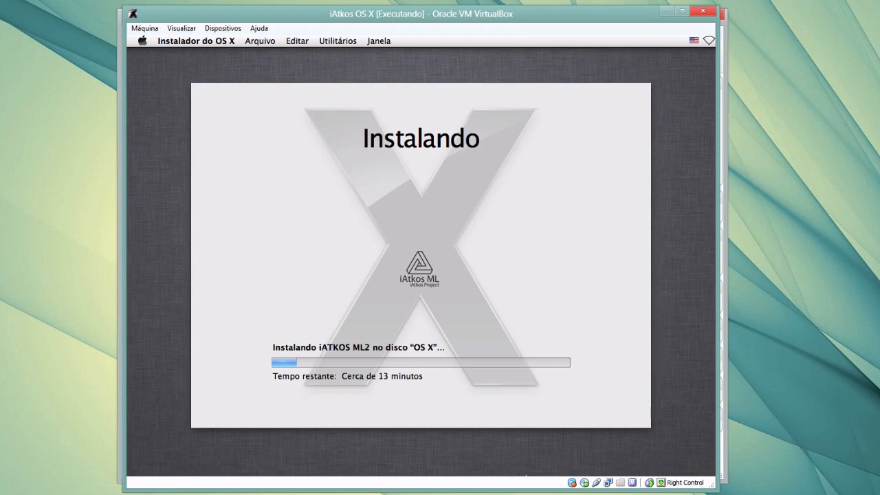
Refocus the virtual machine window while the installation advances to about one minute remaining
click(559, 493)
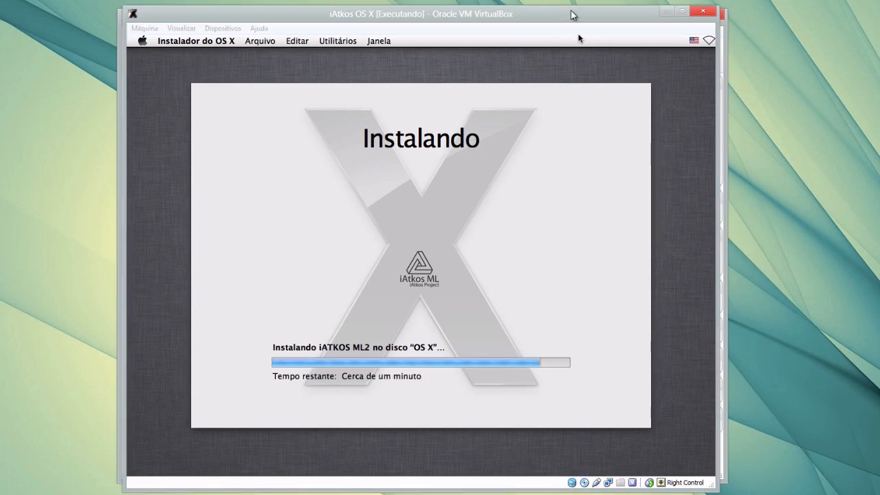
click(571, 14)
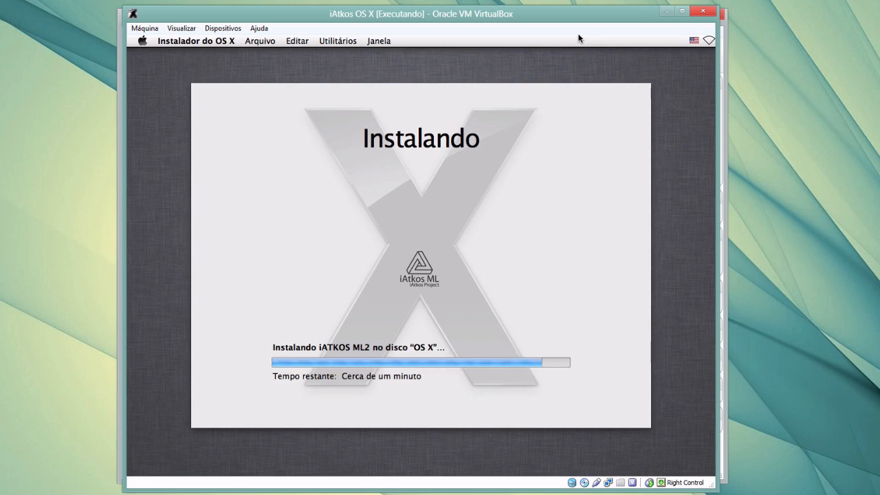
click(854, 494)
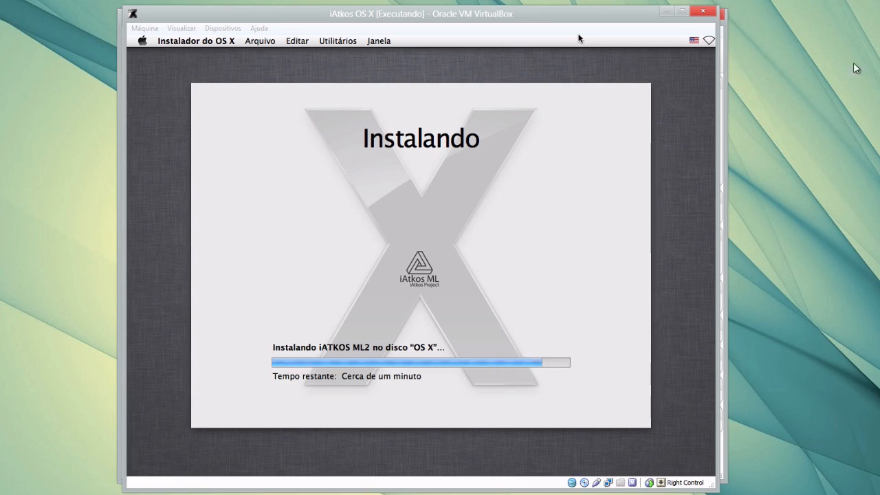
Activate the VM window and wait for the installer's multilingual restart message
click(632, 15)
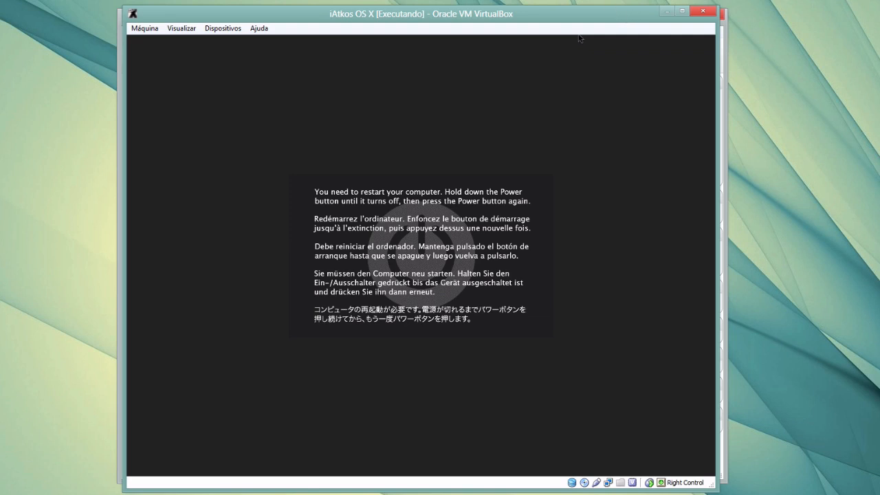
Power off the iAtkos OS X machine via Máquina > Fechar > Desligar a máquina
click(145, 29)
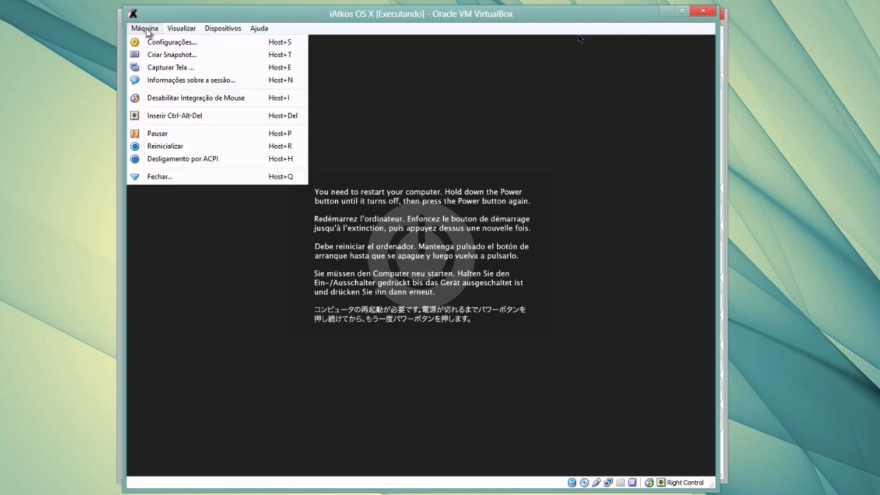
click(170, 177)
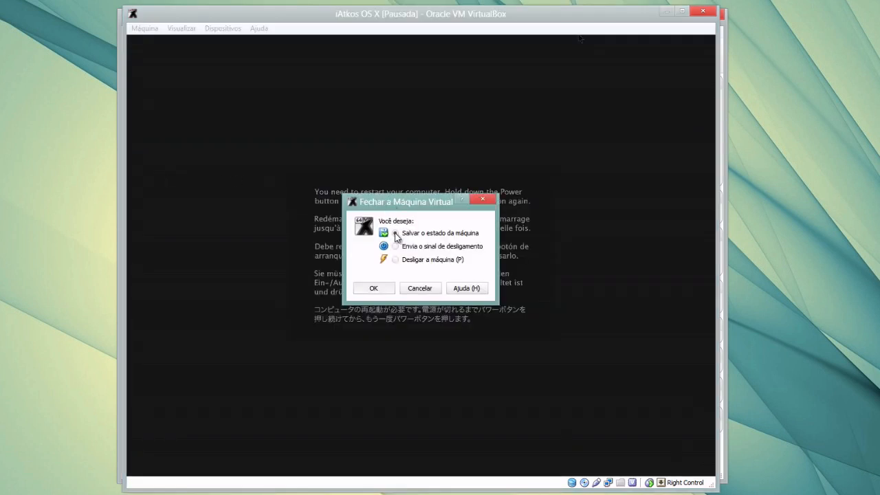
click(395, 260)
click(374, 288)
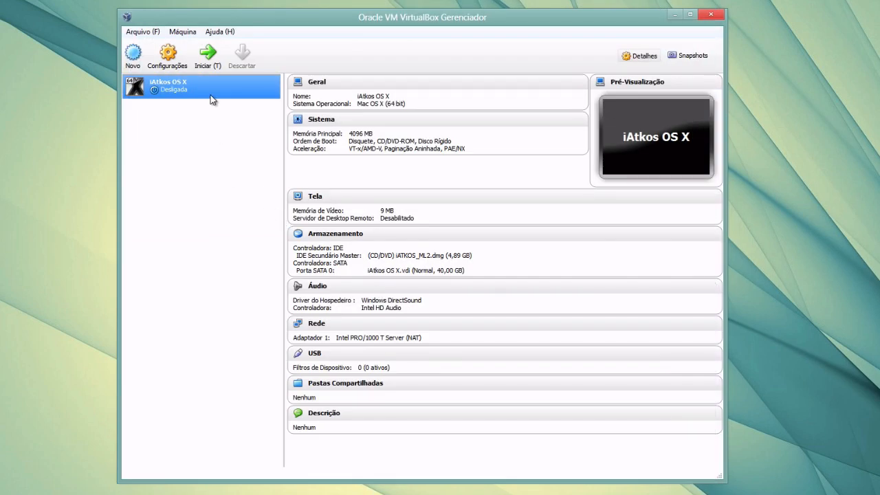
In the machine's storage settings, remove iATKOS_ML2.dmg from the CD/DVD drive, then show the USB page
click(165, 55)
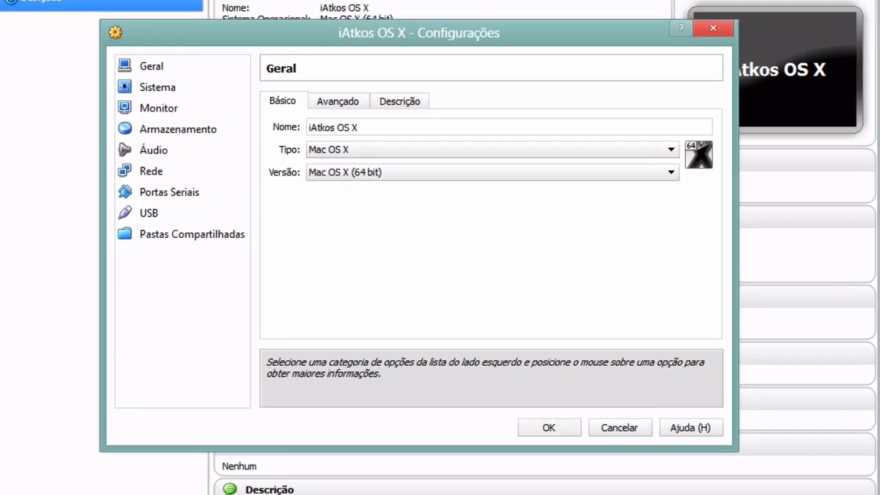
click(180, 128)
click(323, 142)
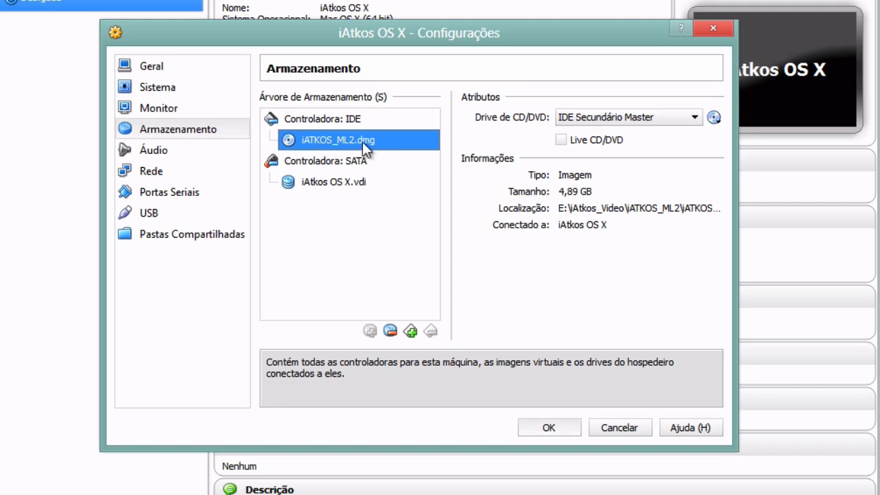
click(714, 117)
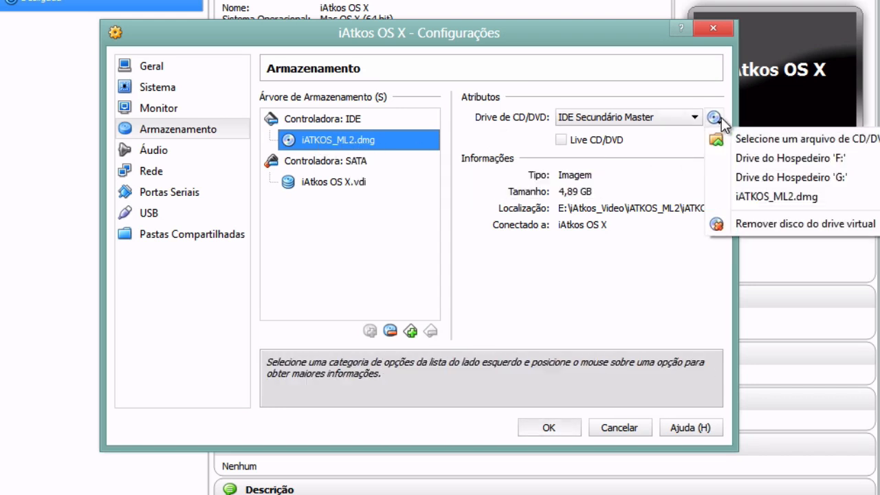
click(770, 227)
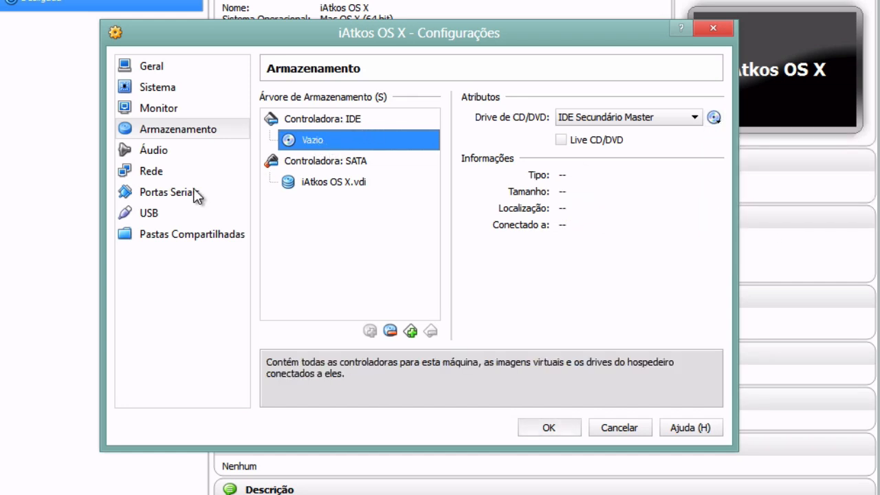
click(148, 212)
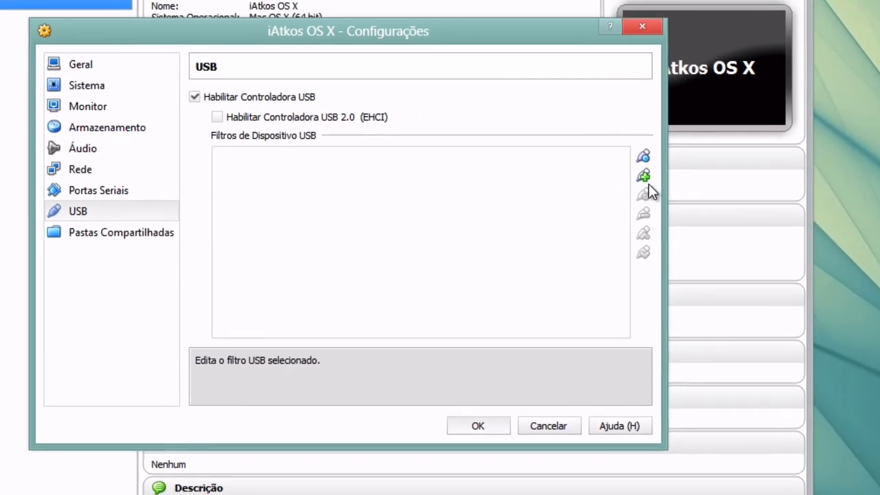
Add a USB filter for the Silicon Motion, Inc. Generic USB2.0 Device [0100]
click(623, 176)
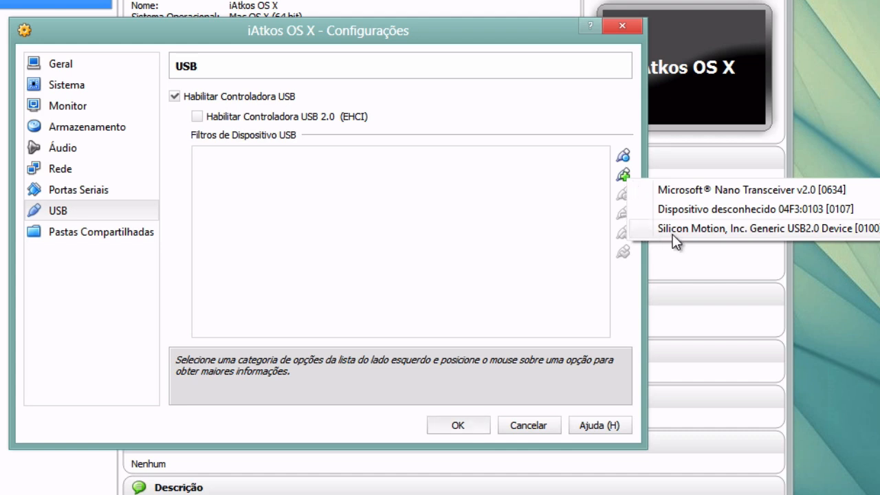
mouse_move(750, 229)
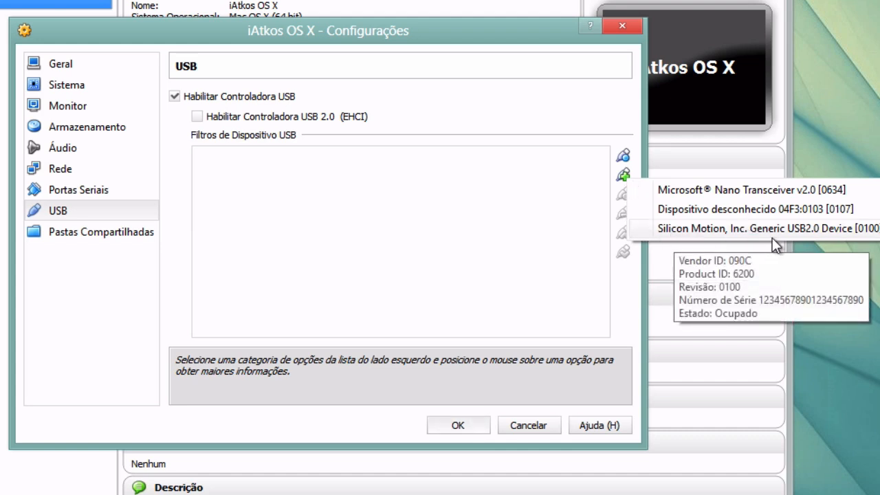
click(762, 230)
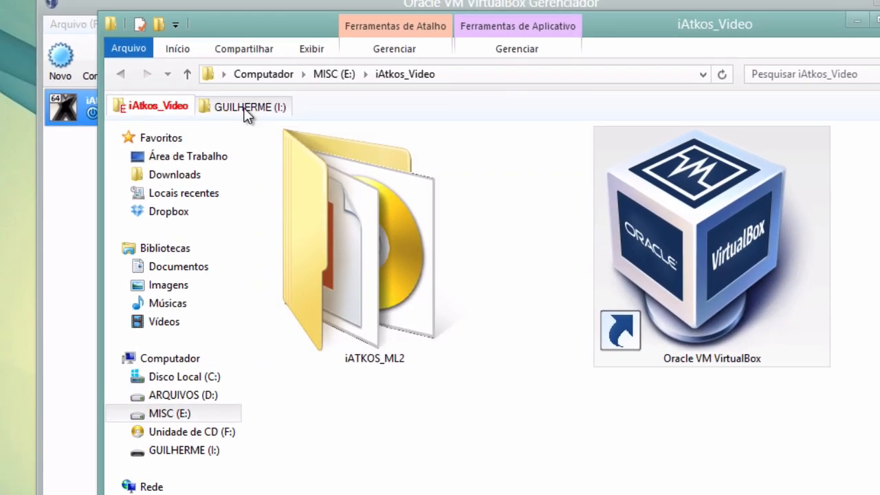
Close the drive I: tab that lists the two .dmg files, then minimize File Explorer
click(247, 110)
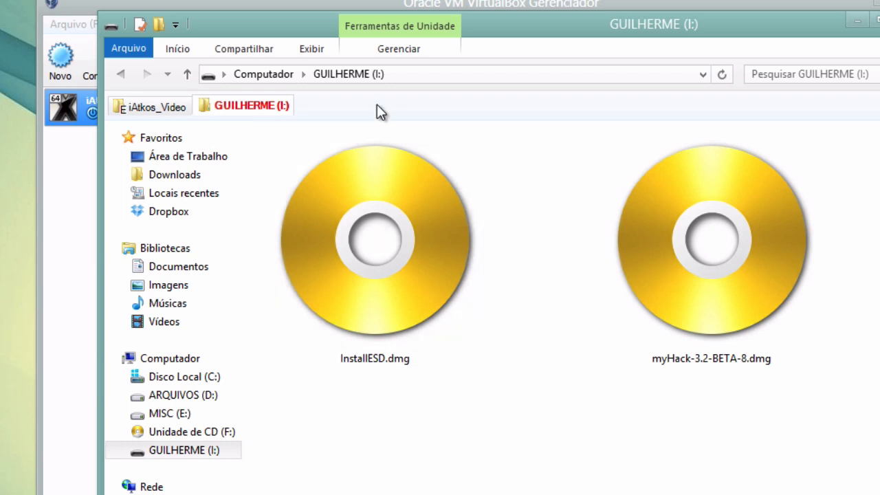
middle_click(268, 97)
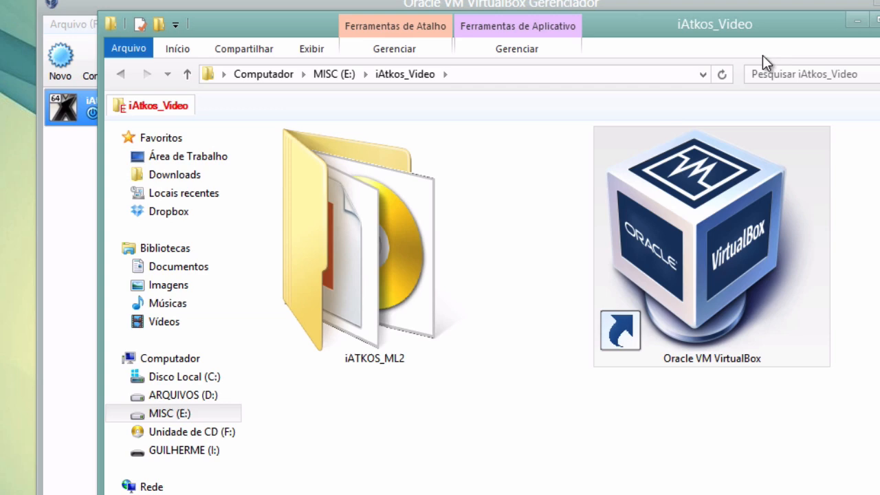
click(852, 21)
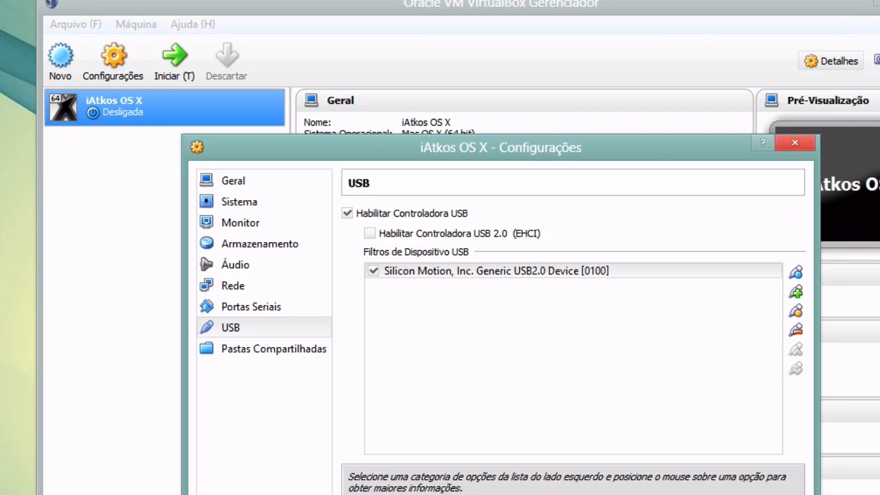
Save the USB filter settings, start the iAtkos OS X machine and capture keyboard and mouse
click(612, 494)
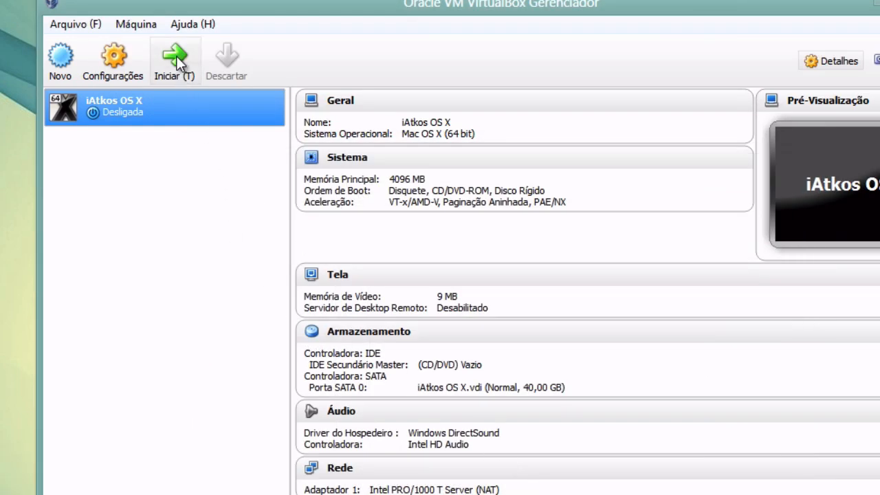
click(176, 56)
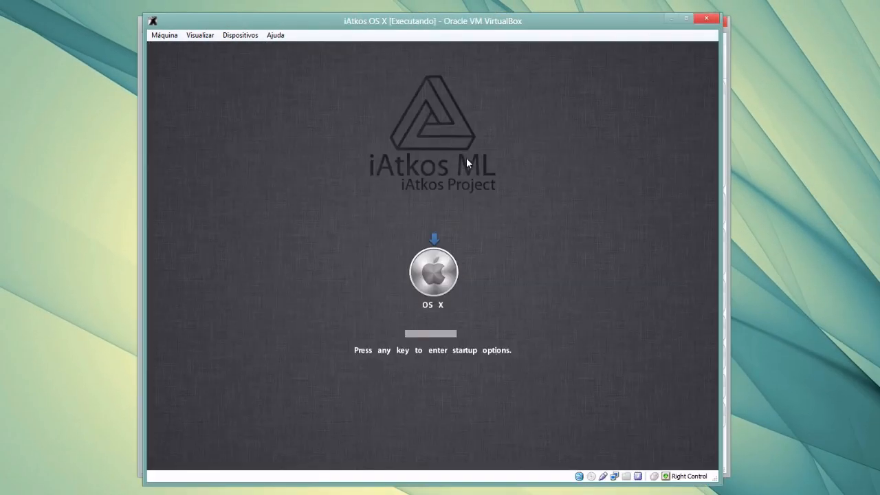
click(493, 171)
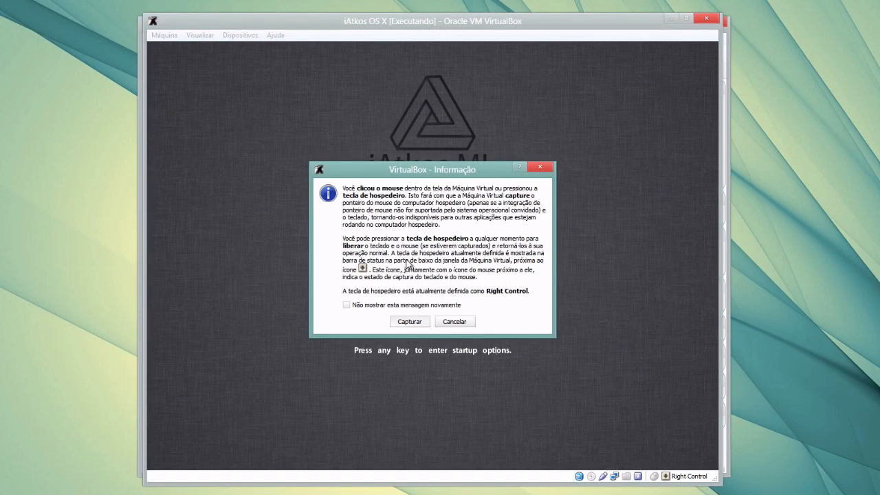
click(409, 321)
Highlight Boot Verbose in the Chameleon boot menu
key(Down)
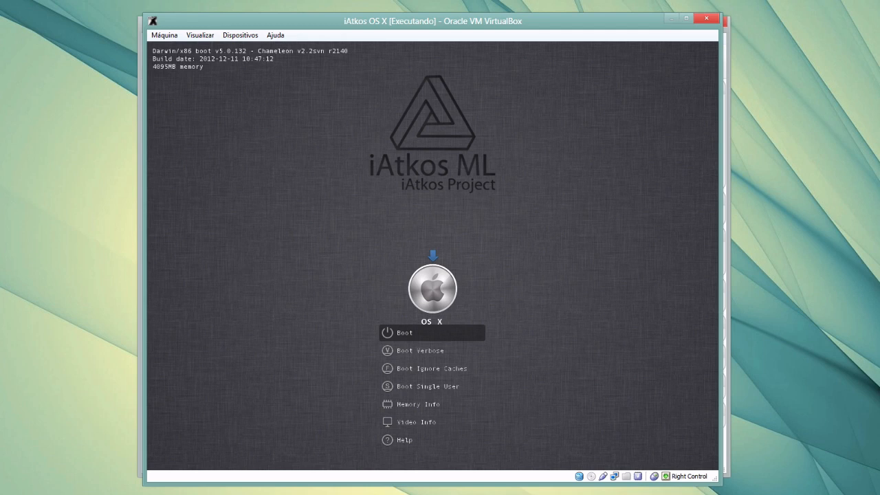
key(Down)
key(Down)
key(Down)
key(Down)
key(Down)
key(Down)
key(Up)
key(Up)
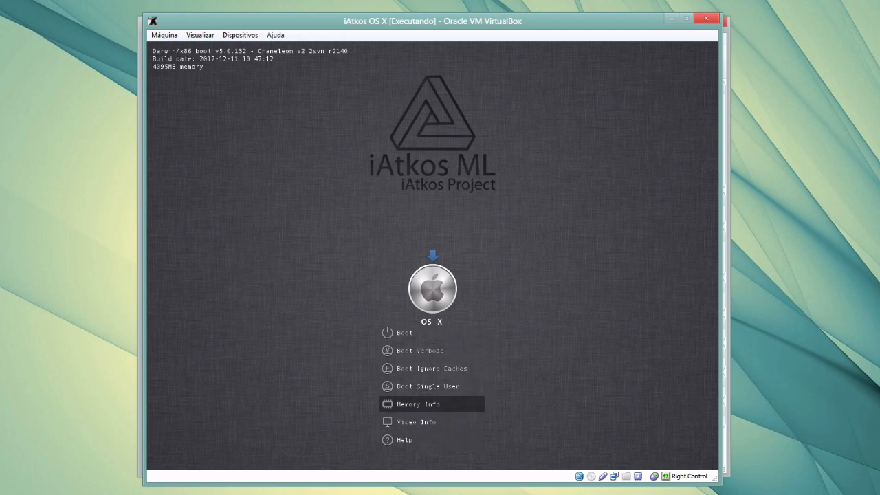
key(Up)
key(Up)
key(Up)
key(Up)
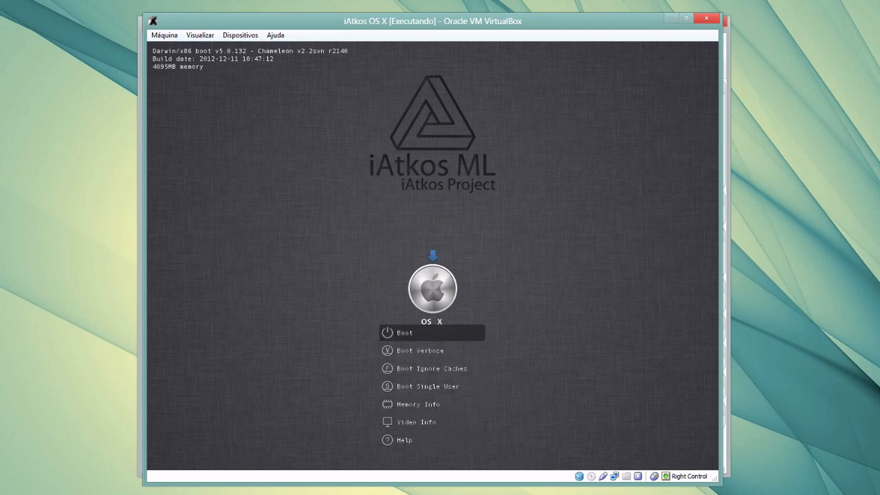
key(Down)
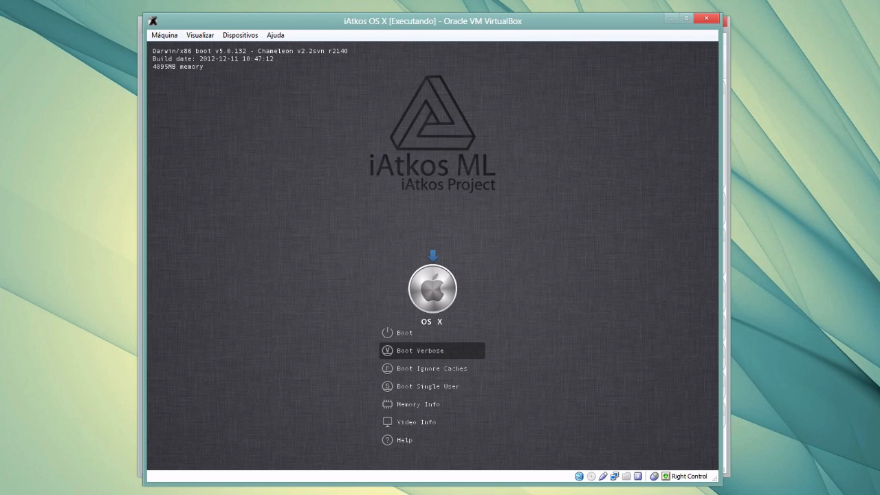
Boot OS X with Boot Verbose and wait for the Bem-vindo country screen
key(Return)
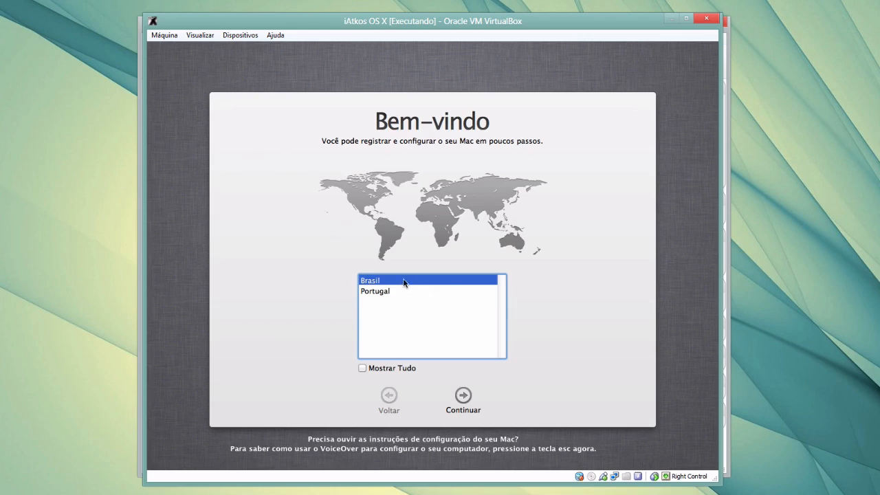
Accept Brasil as the country and the Brasileiro keyboard layout
click(463, 396)
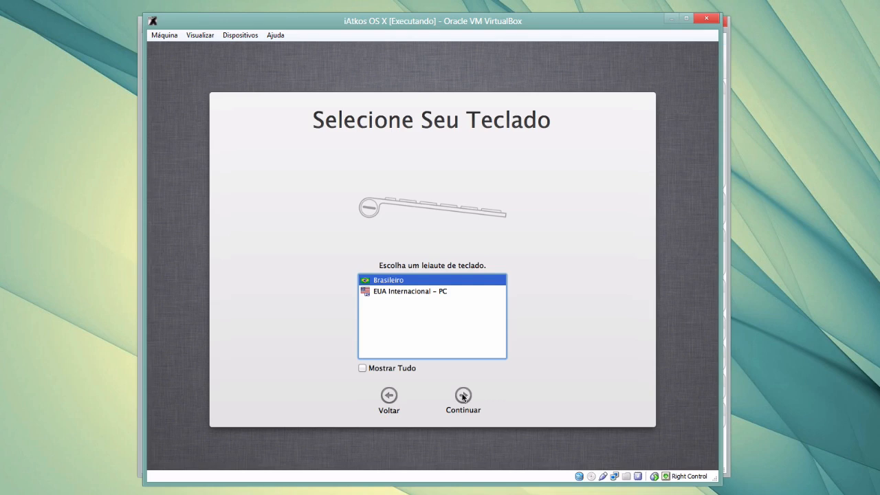
click(464, 396)
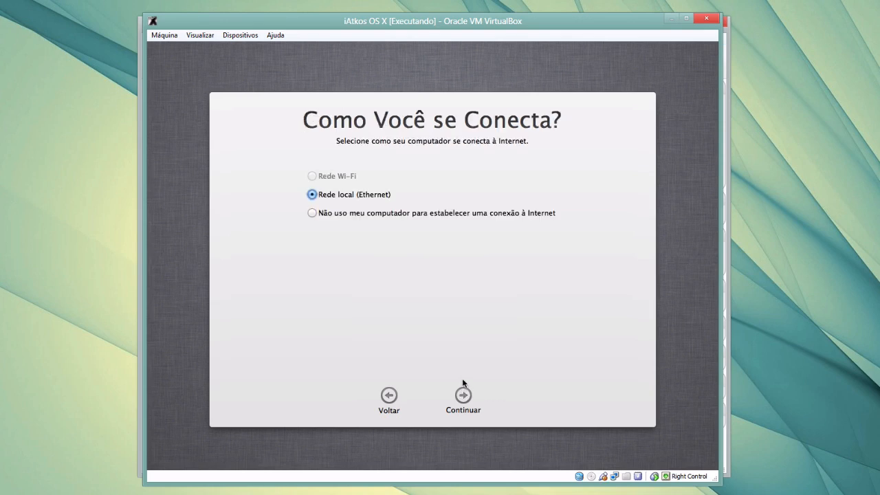
click(465, 397)
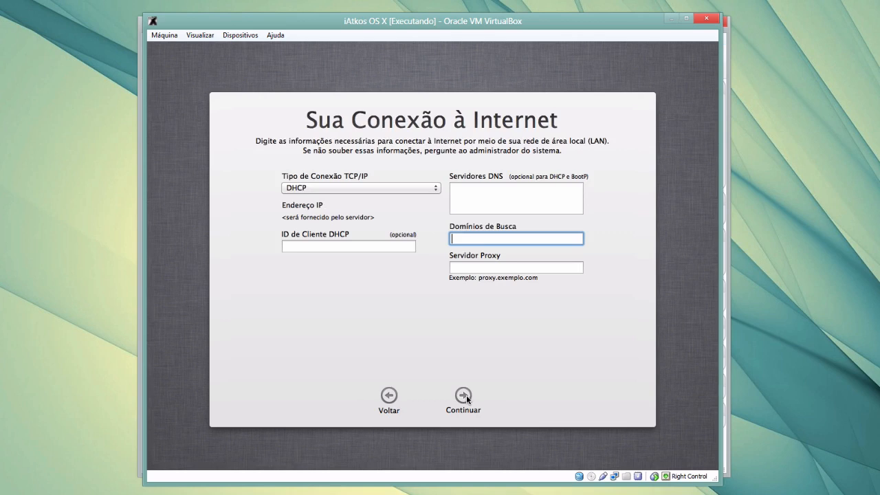
Choose no internet connection, skip data transfer, and continue past Termos e Condições
click(389, 396)
click(335, 214)
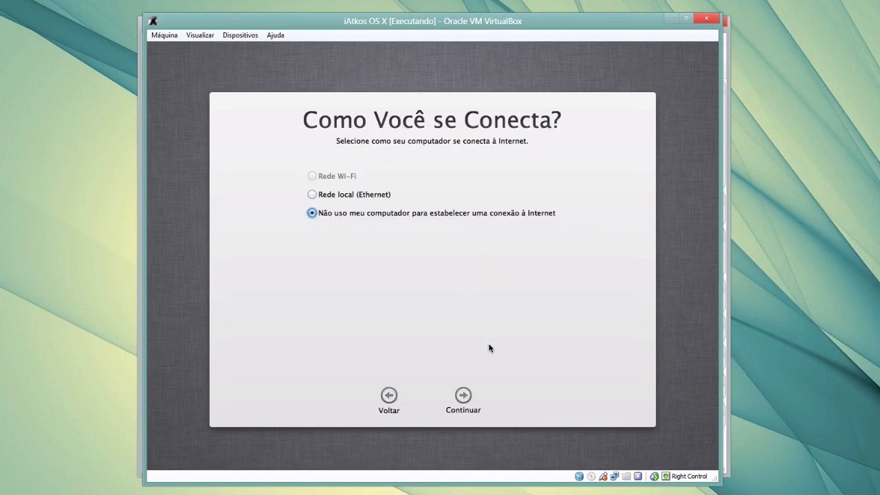
click(464, 396)
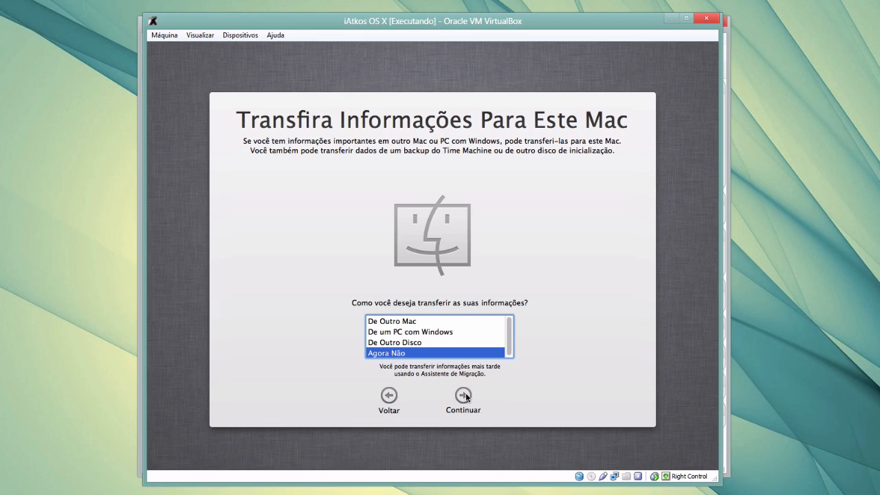
click(466, 393)
click(463, 392)
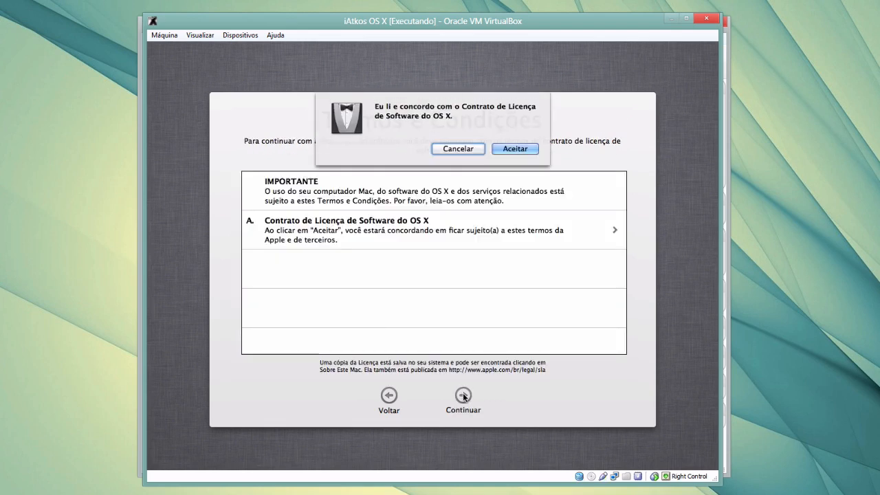
Accept the OS X licence and enter the account's full name
click(515, 149)
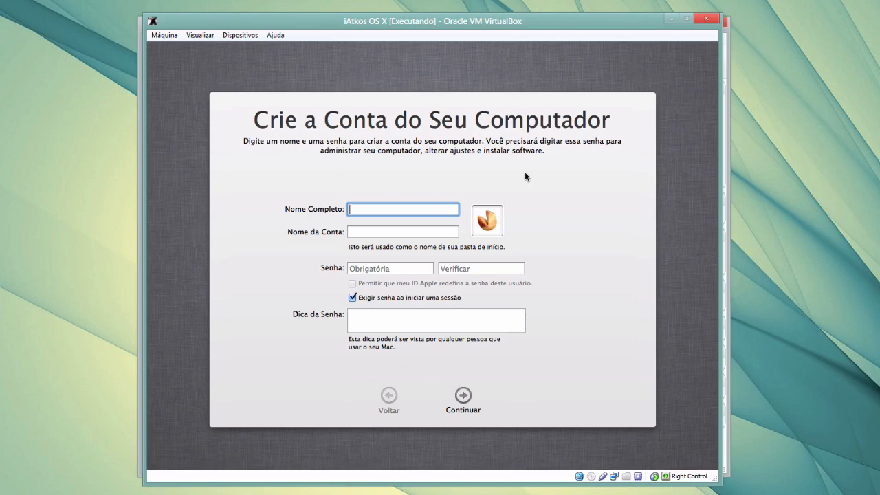
text(Guilherme)
key(Tab)
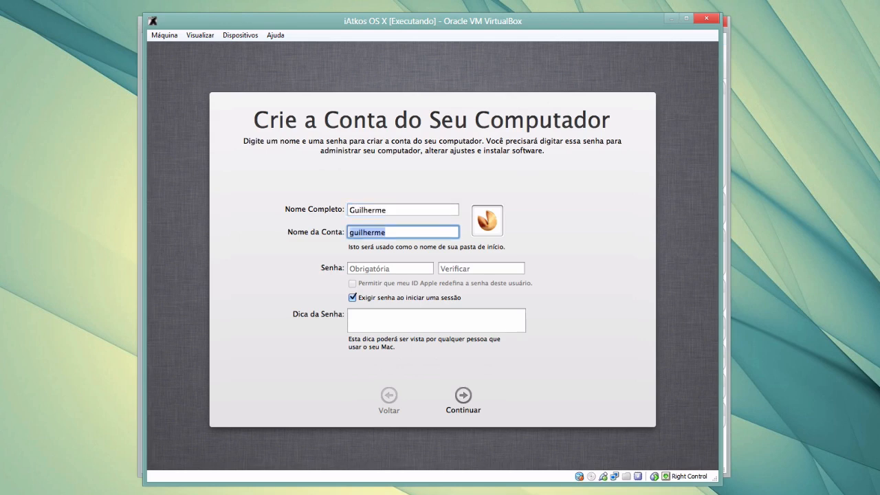
key(Tab)
key(Tab)
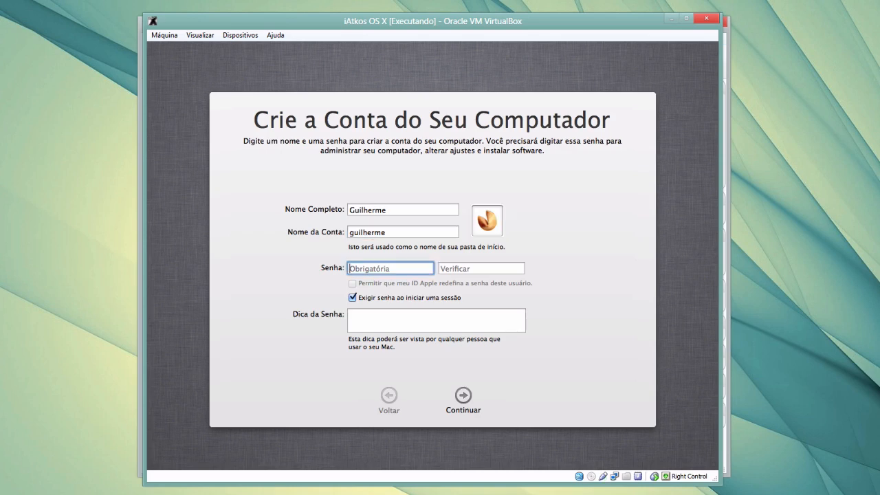
Enter and verify the account password, and turn off the login password requirement
text(123456)
key(Tab)
text(123)
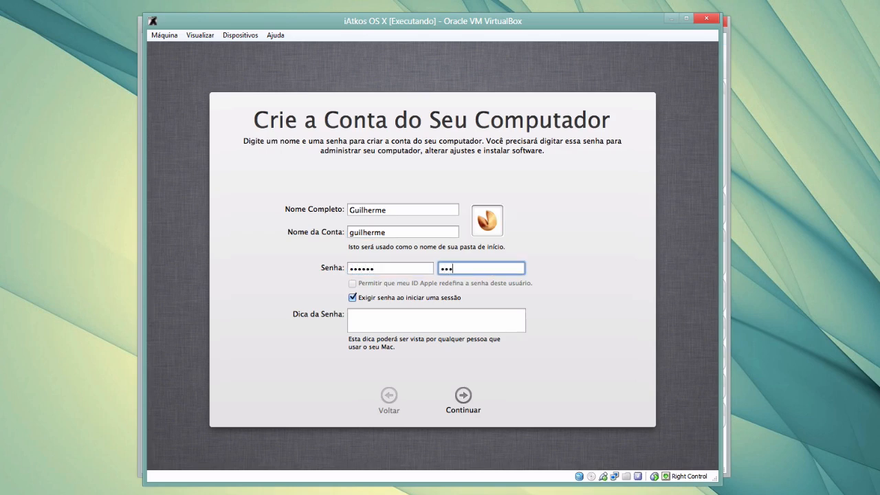
text(456)
click(364, 298)
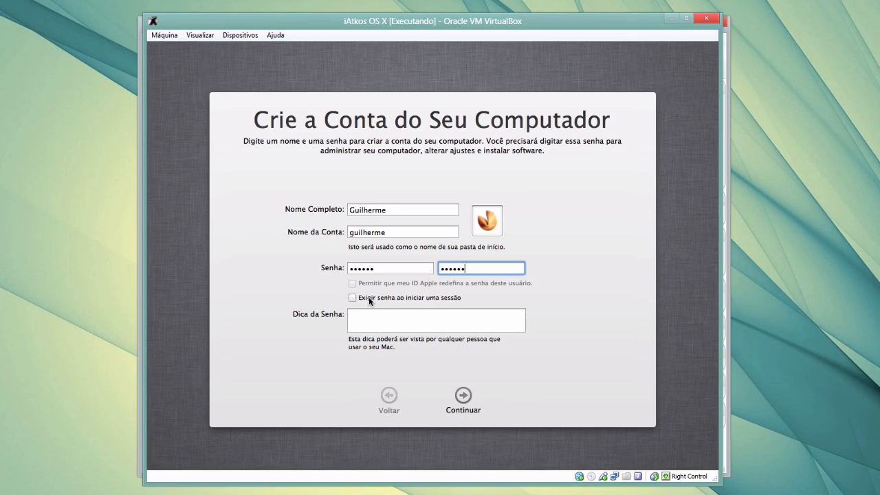
click(465, 401)
Create the account and place the time zone in Brazil on the map
click(465, 402)
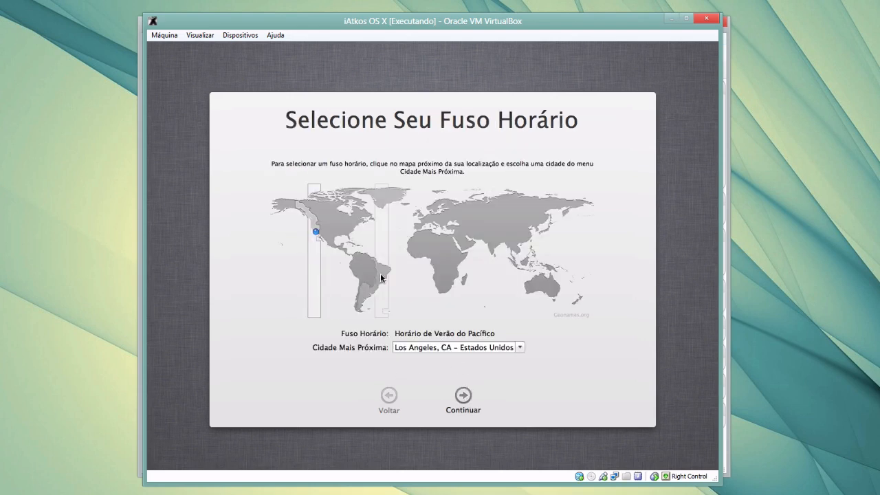
click(372, 286)
click(378, 285)
click(379, 285)
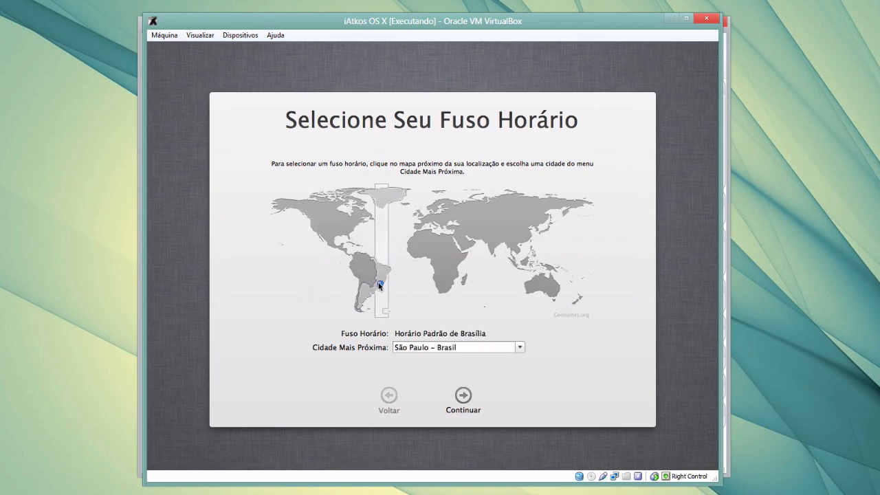
Set Brasília – Brasil as the nearest city and finish the time zone step
click(521, 347)
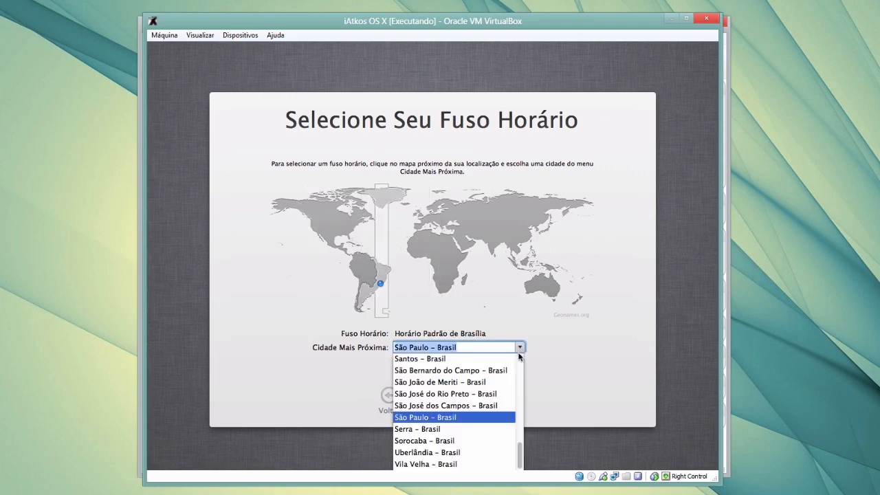
scroll(495, 383, up, 5)
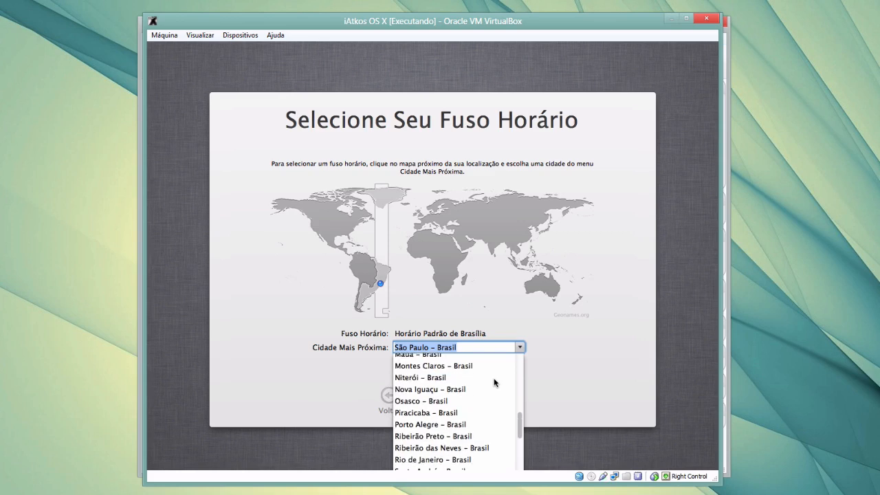
scroll(495, 383, up, 4)
scroll(494, 383, up, 5)
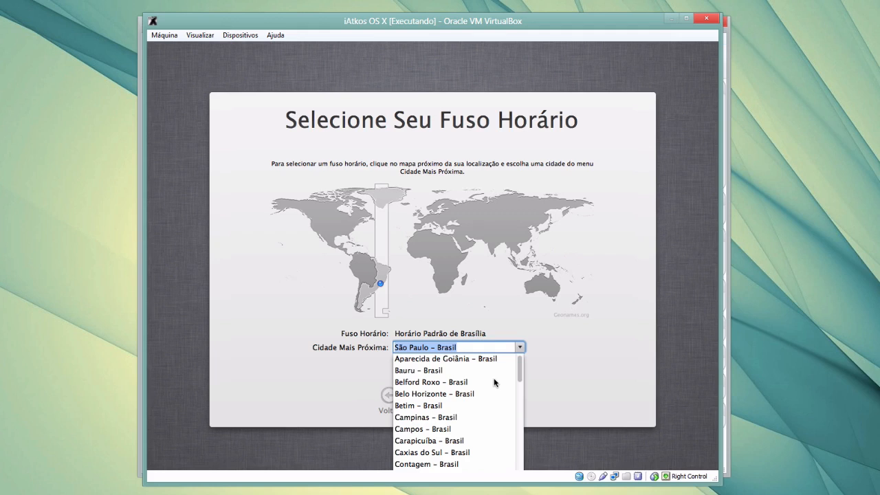
scroll(495, 381, down, 1)
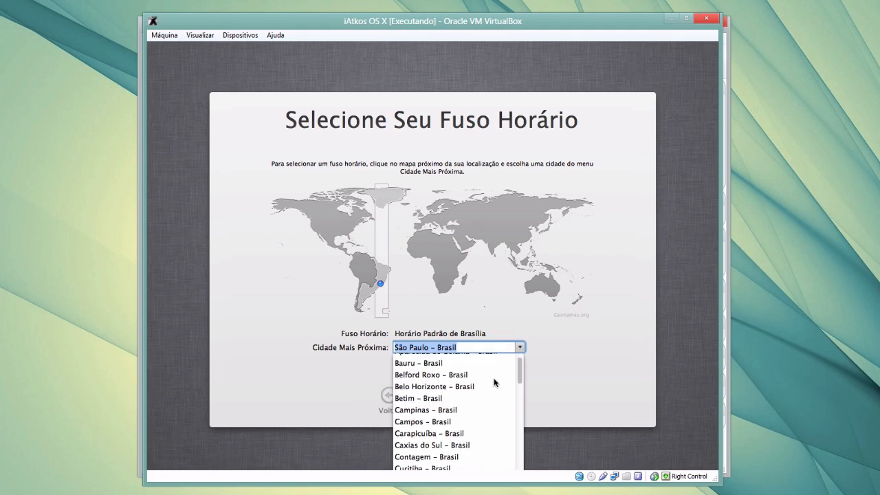
click(378, 278)
click(378, 278)
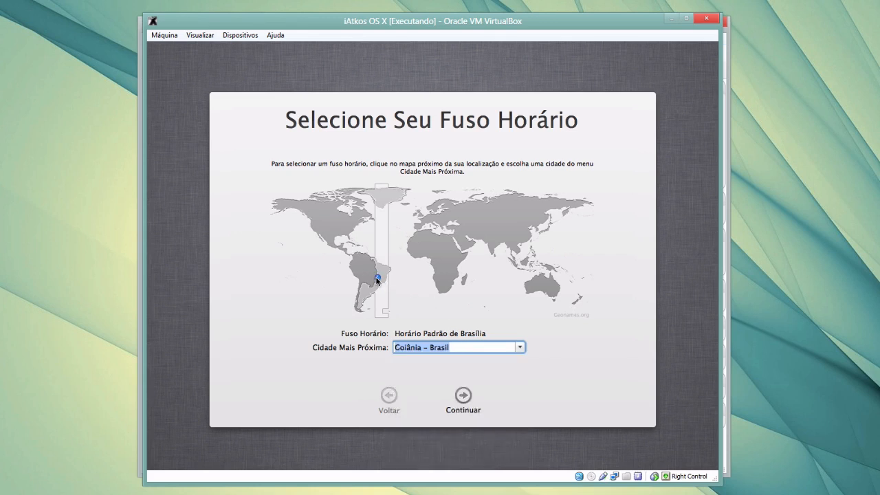
click(379, 276)
click(379, 276)
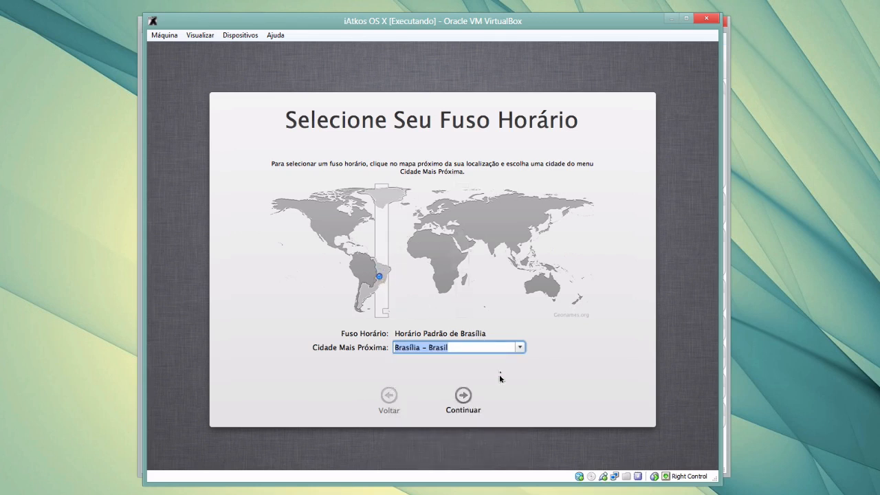
click(468, 395)
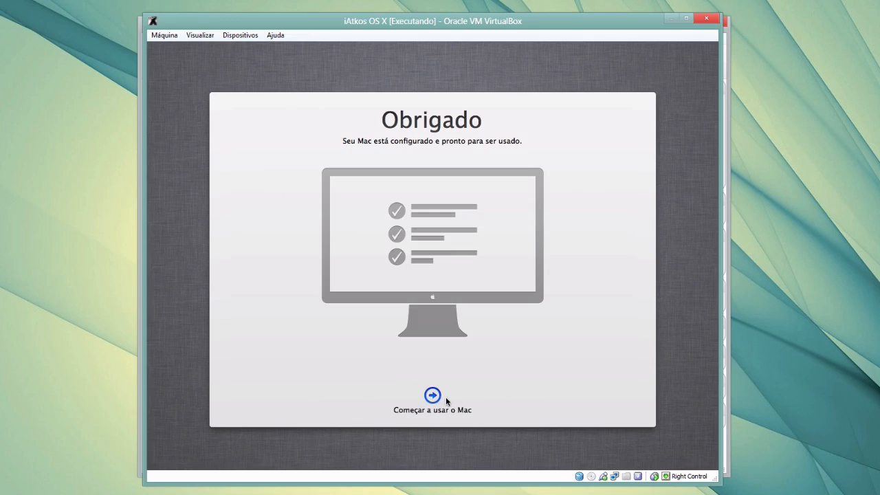
Choose 'Começar a usar o Mac' and wait for the Finder desktop with the USB drive
click(436, 395)
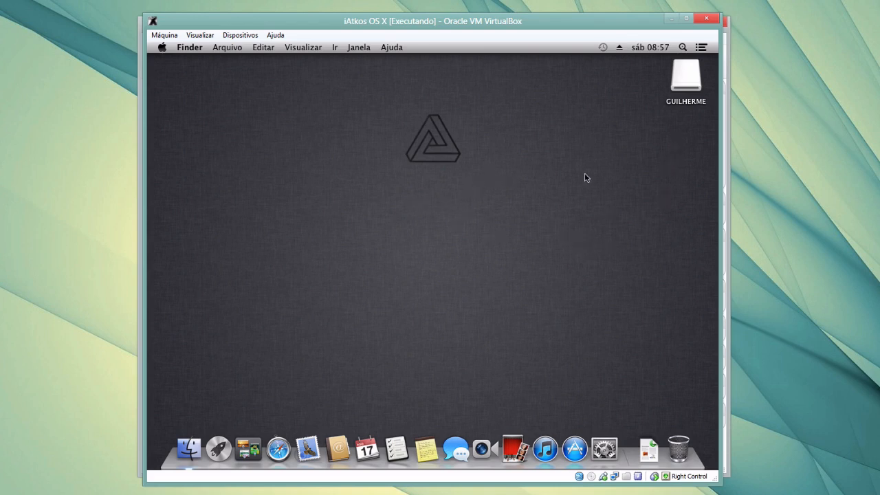
Open the USB drive window and locate InstallESD.dmg and myHack-3.2-BETA-8.dmg
click(693, 74)
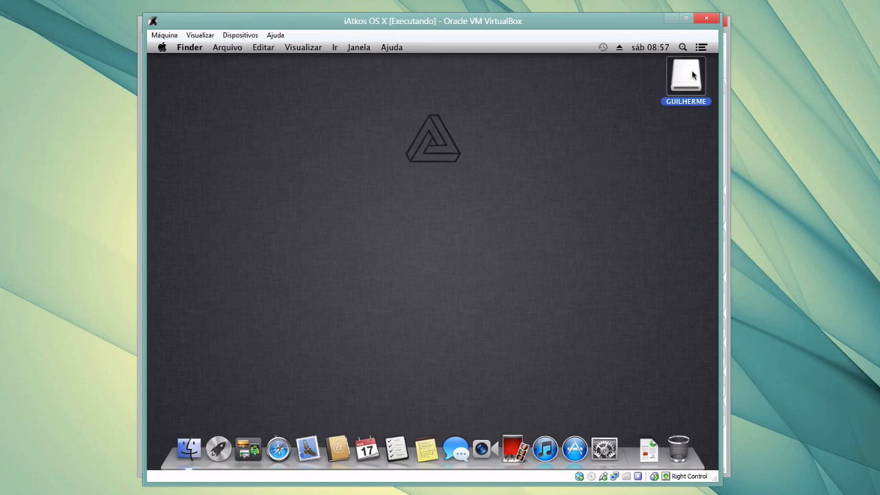
double_click(692, 75)
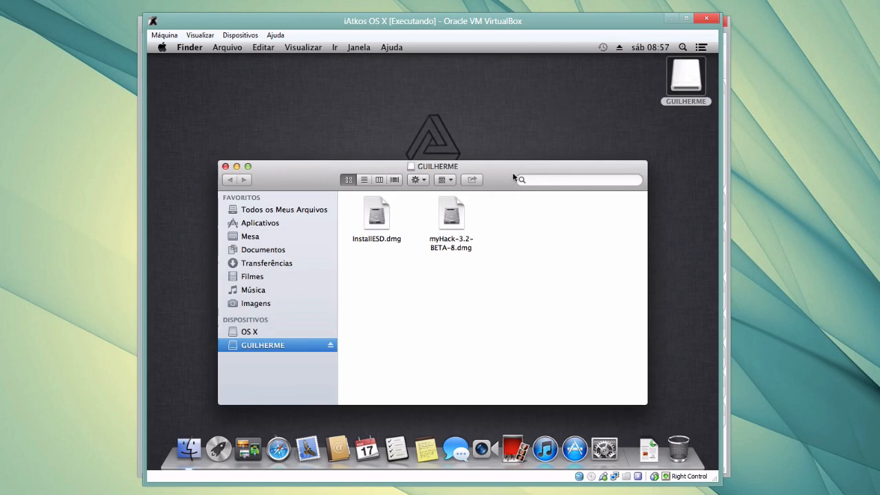
drag(513, 176, 568, 132)
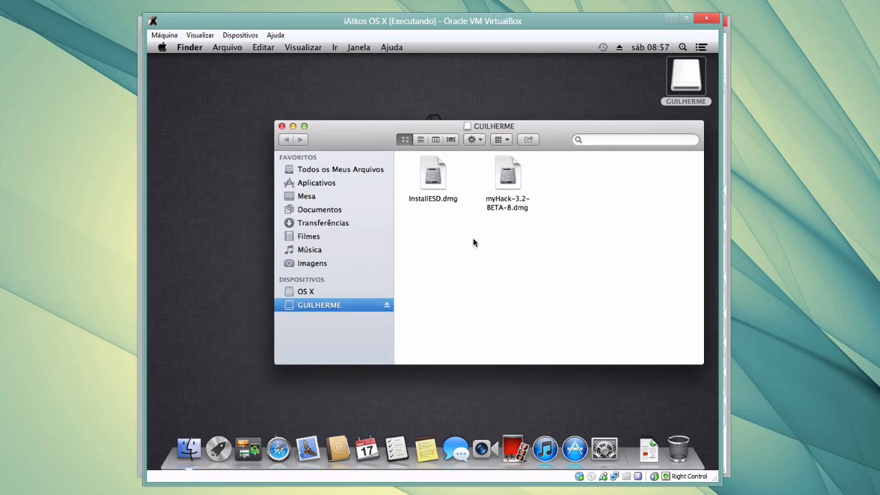
click(442, 184)
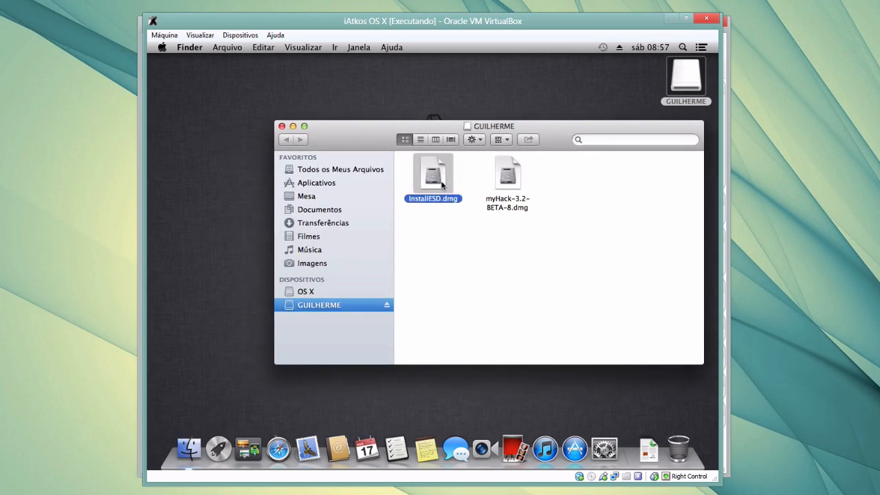
click(516, 198)
click(554, 231)
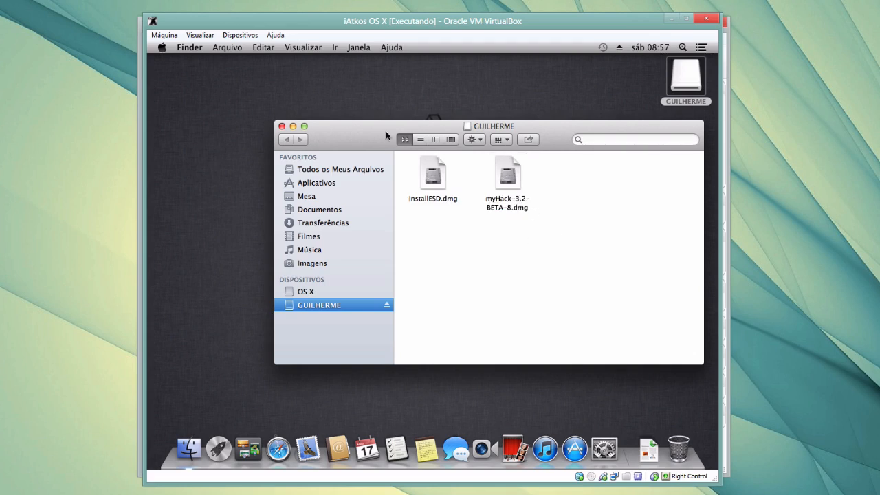
Copy both .dmg files onto the desktop and close the USB drive window
drag(386, 130, 384, 148)
drag(534, 246, 249, 88)
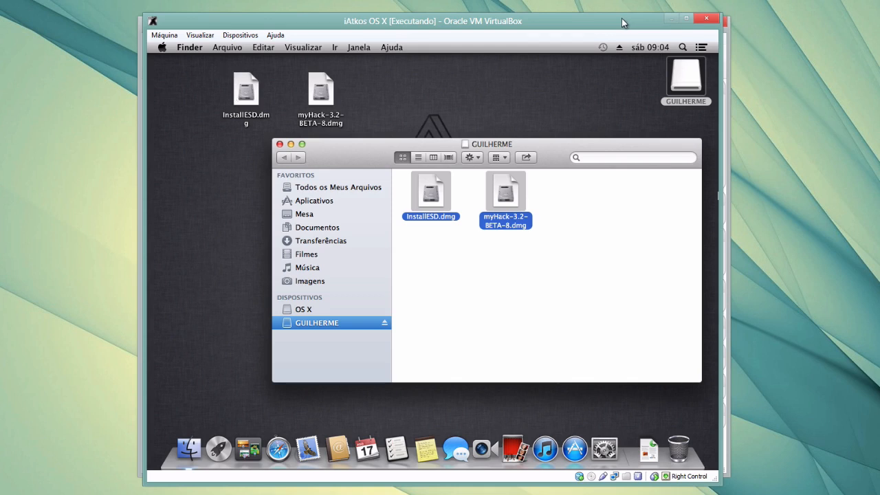
click(579, 260)
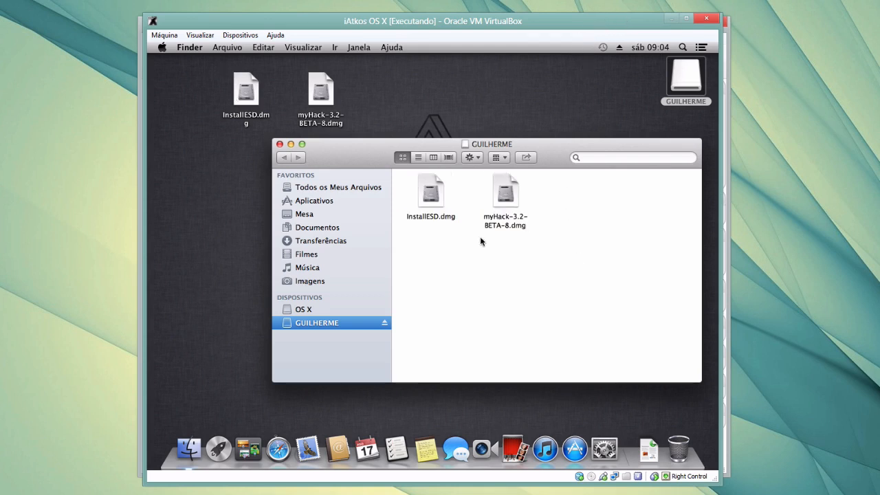
click(280, 144)
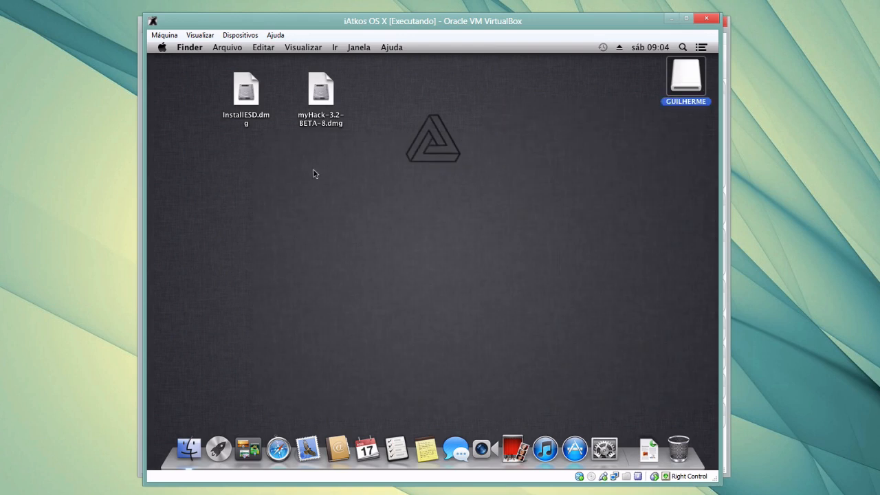
Launch Disk Utility by searching 'disco' and select the 7,95 GB USB disk
click(580, 192)
click(683, 47)
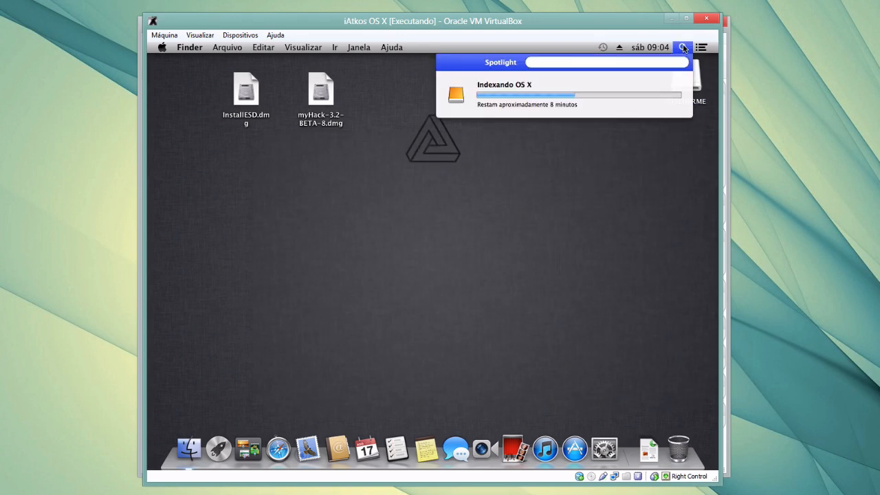
text(disco)
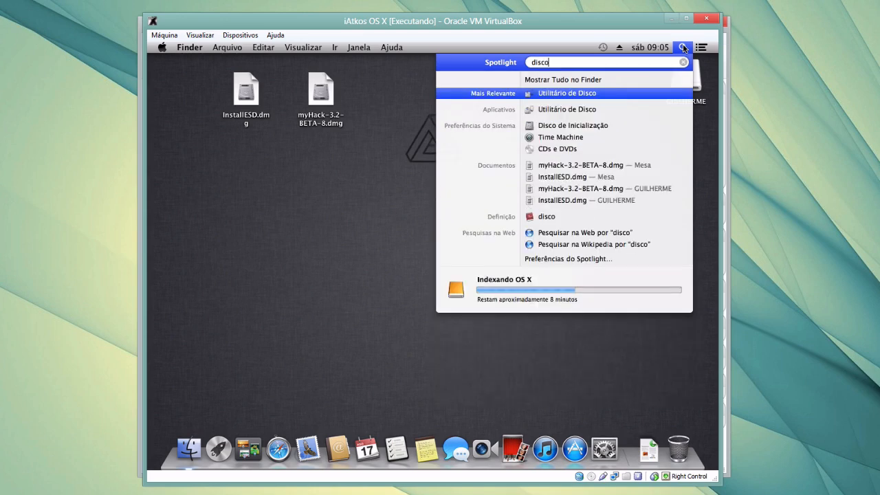
key(Return)
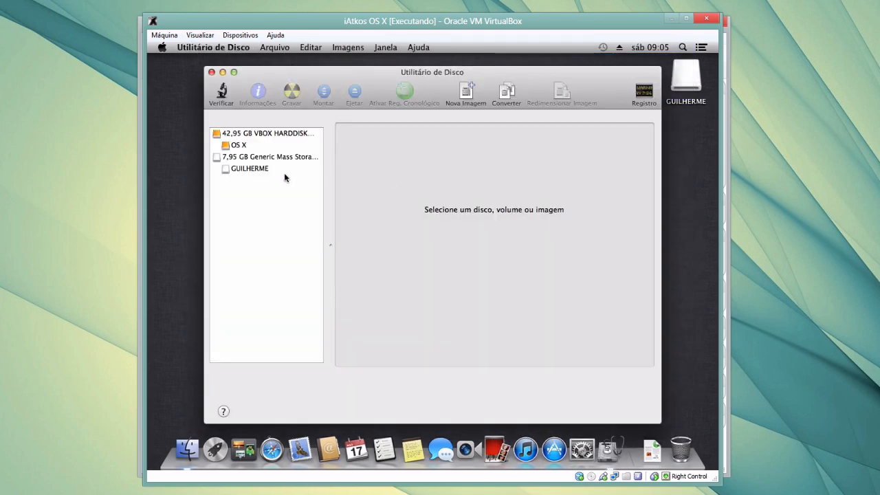
click(263, 159)
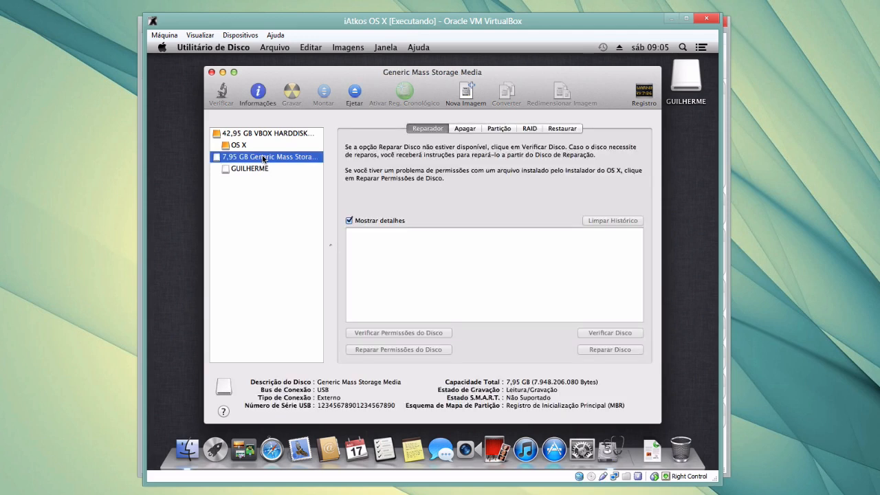
Erase the USB disk as Mac OS Expandido (Reg. Cronologicamente) named Sem Título
click(460, 128)
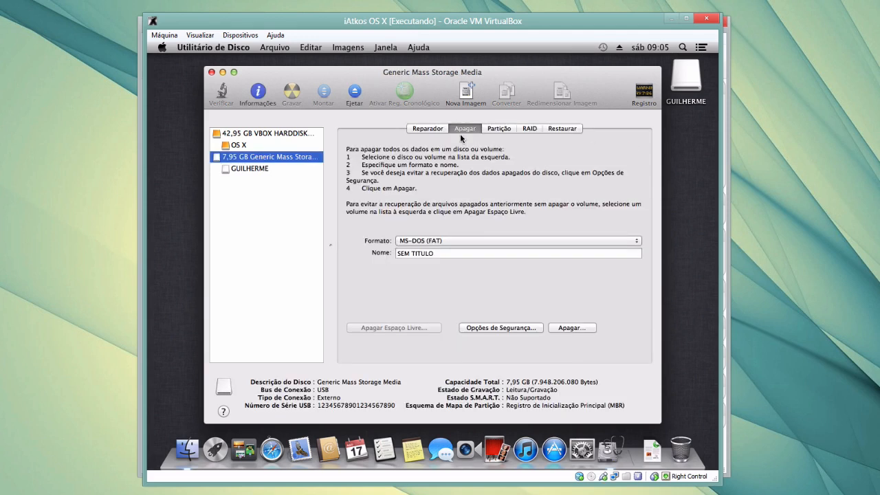
click(496, 239)
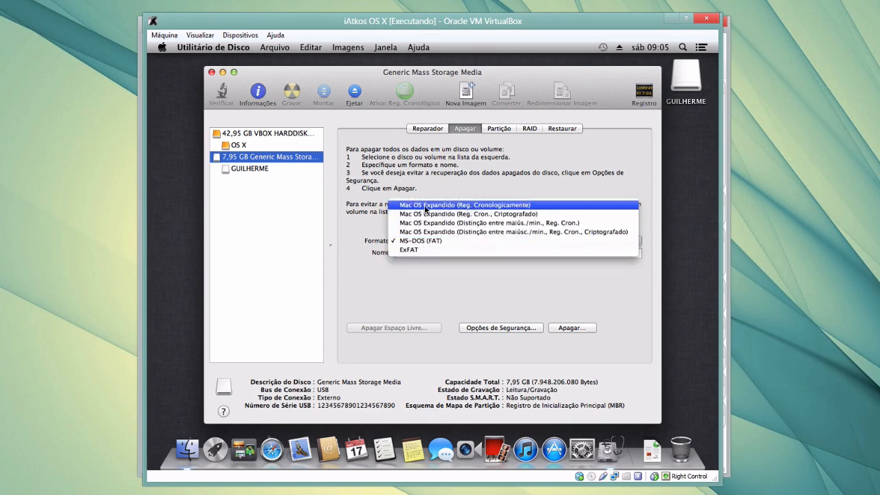
click(426, 206)
click(451, 252)
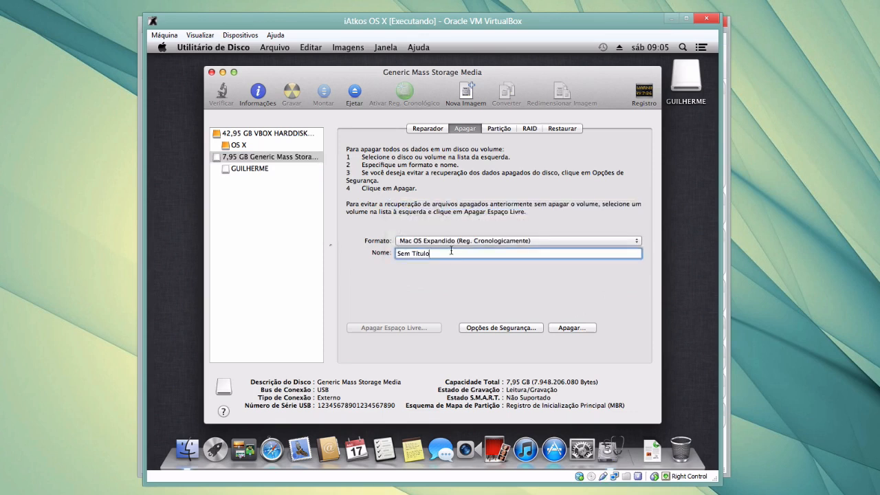
triple_click(451, 252)
click(579, 329)
click(516, 201)
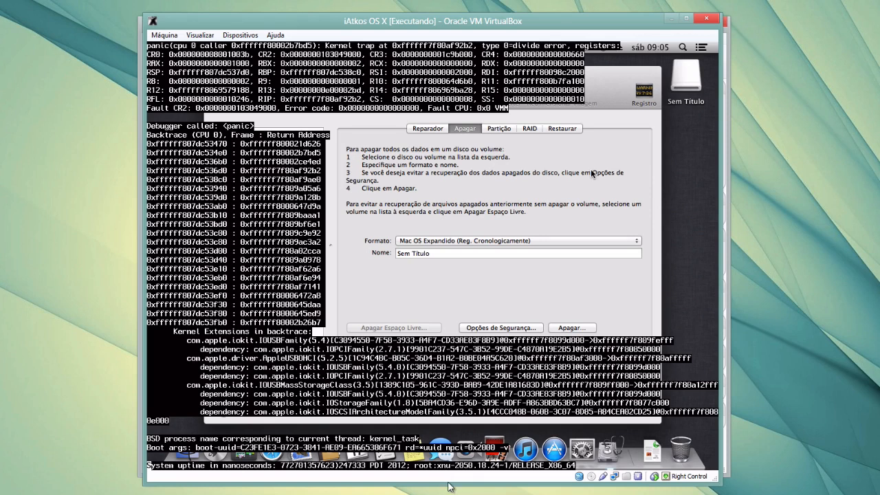
Power off the crashed iAtkos OS X machine via Máquina > Fechar with Desligar a máquina
click(451, 494)
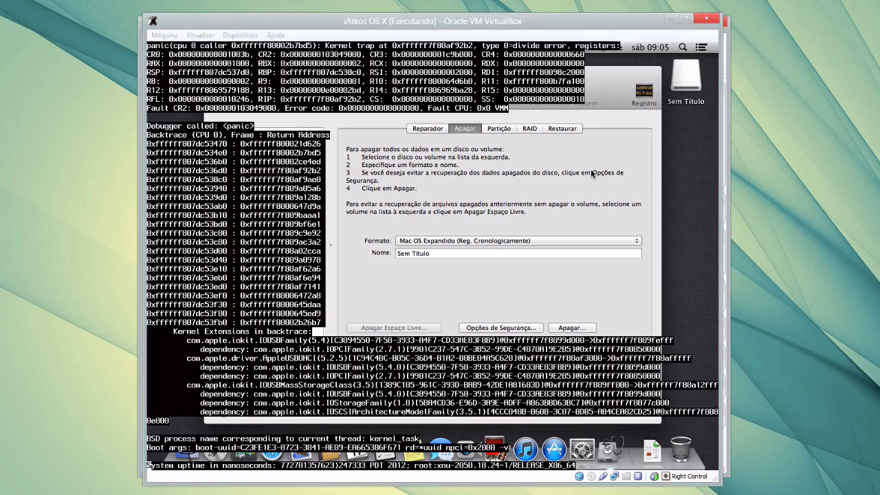
click(479, 485)
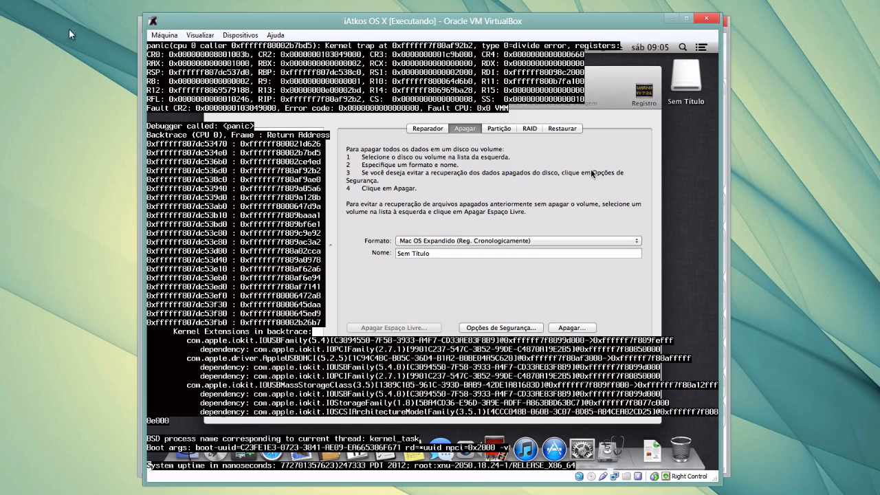
click(164, 35)
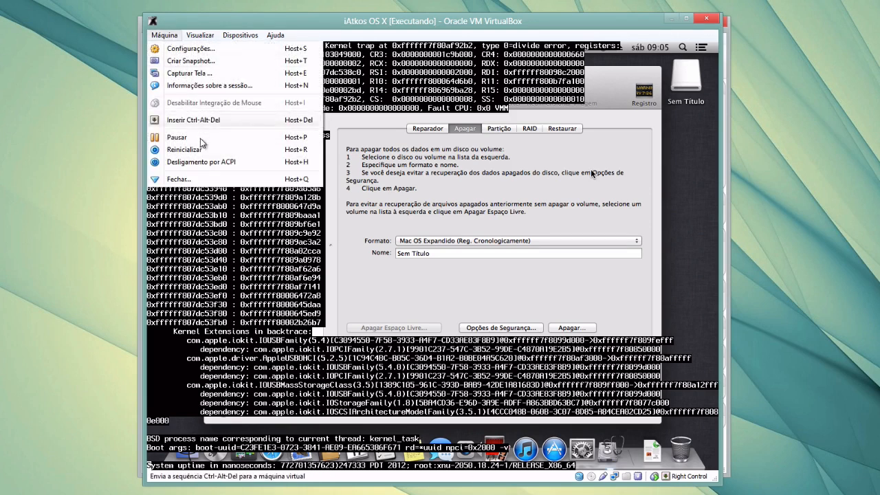
click(180, 179)
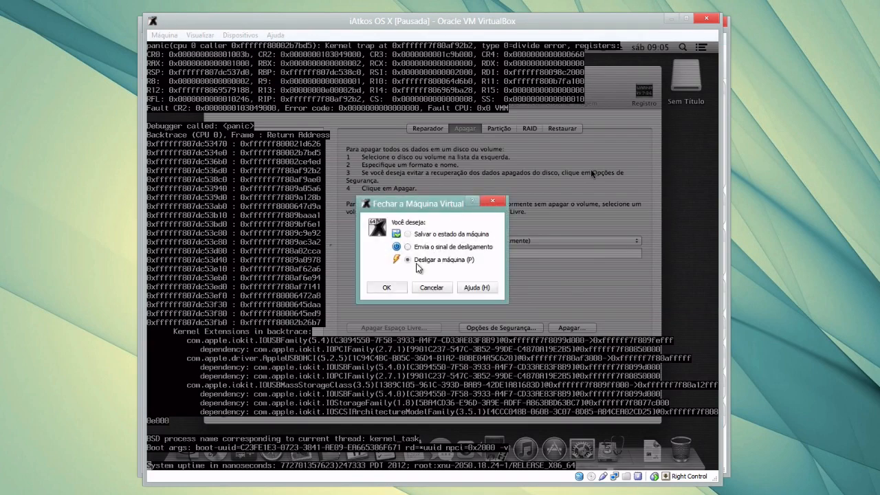
click(386, 288)
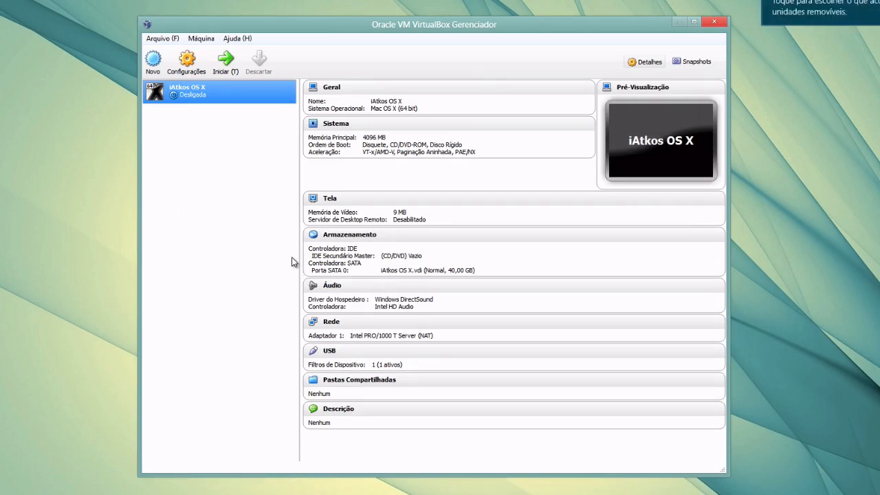
Start the iAtkos OS X machine and pick Boot Verbose from the Chameleon boot menu
click(227, 61)
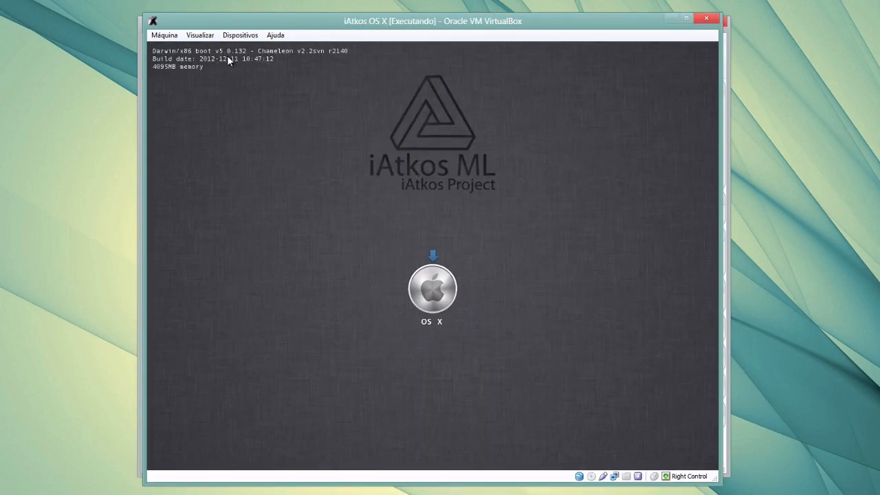
key(Down)
key(Down)
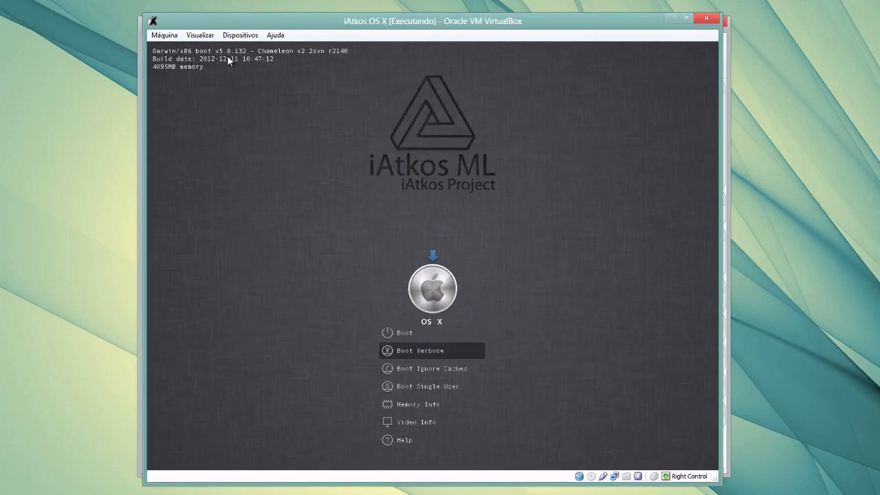
key(Return)
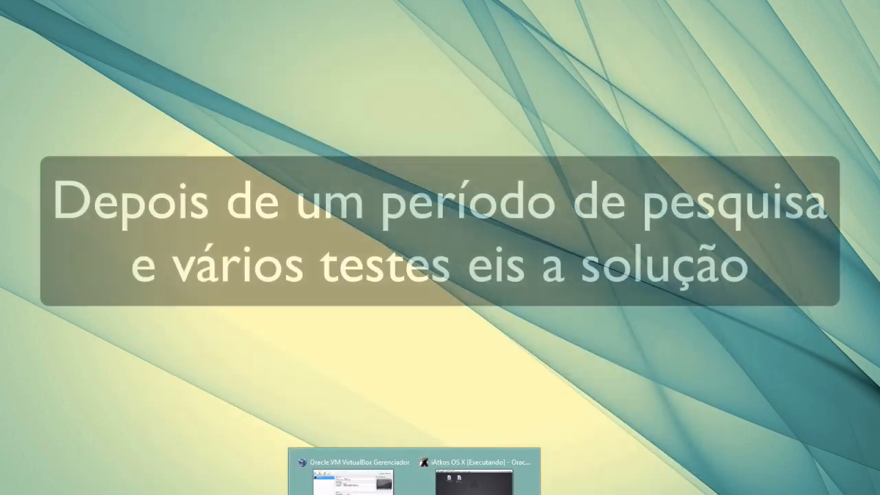
Bring the iAtkos OS X VirtualBox window back from its taskbar thumbnail
click(475, 484)
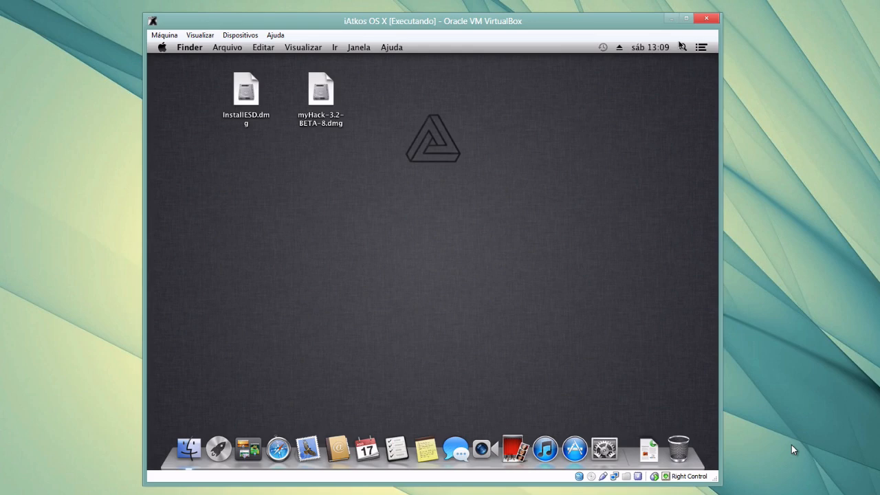
Minimize the iAtkos OS X machine window to reveal the Windows desktop
click(672, 19)
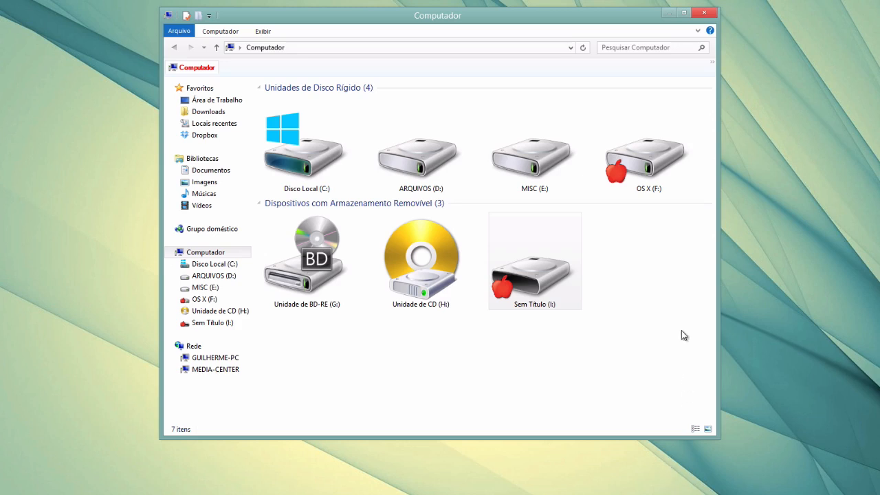
Inspect the OS X (F:) and Sem Título (I:) drives, then switch to MacDrive 9 Quick Start
click(630, 169)
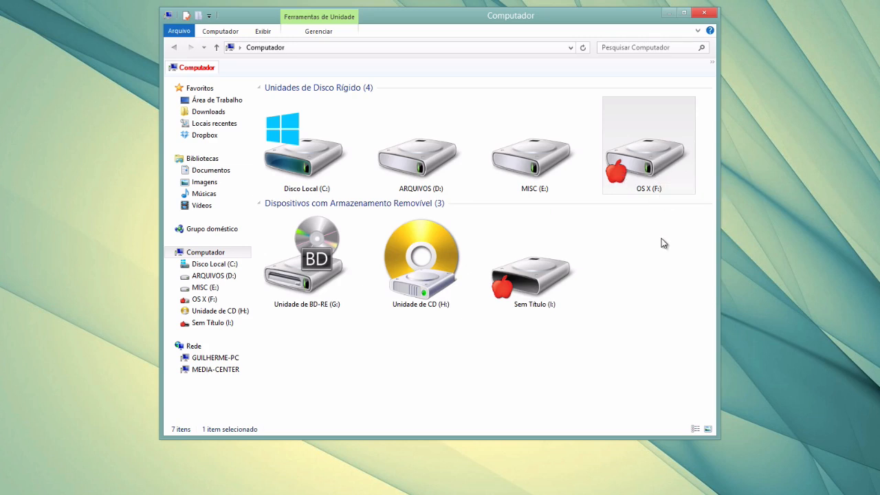
click(553, 284)
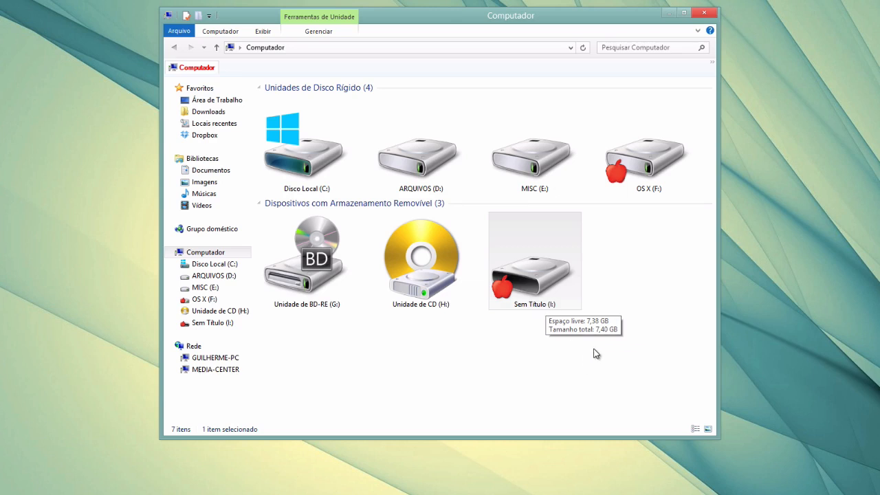
click(630, 349)
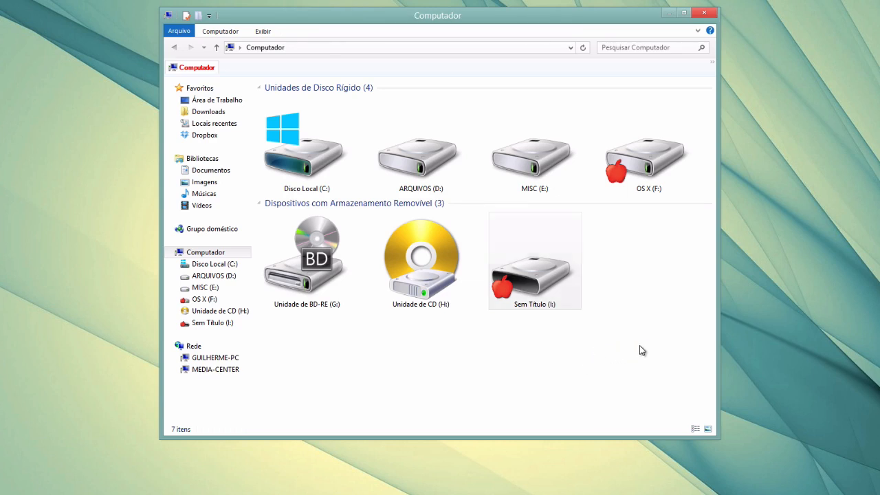
click(401, 494)
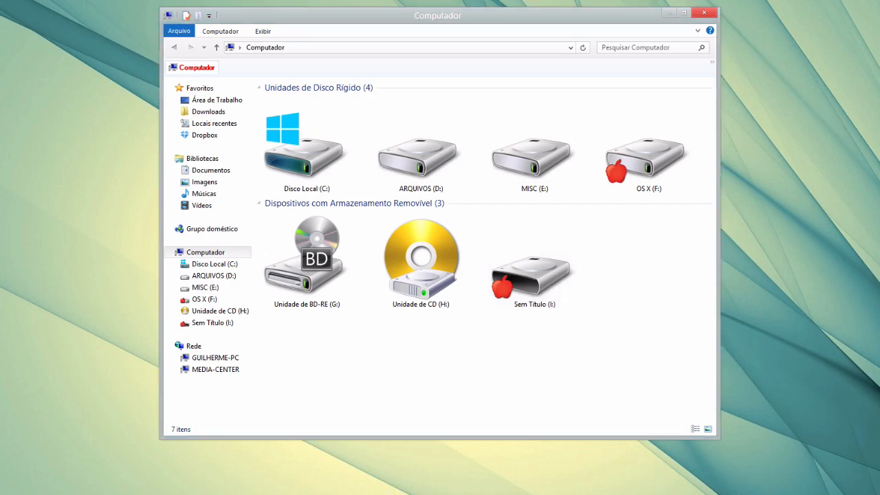
click(671, 13)
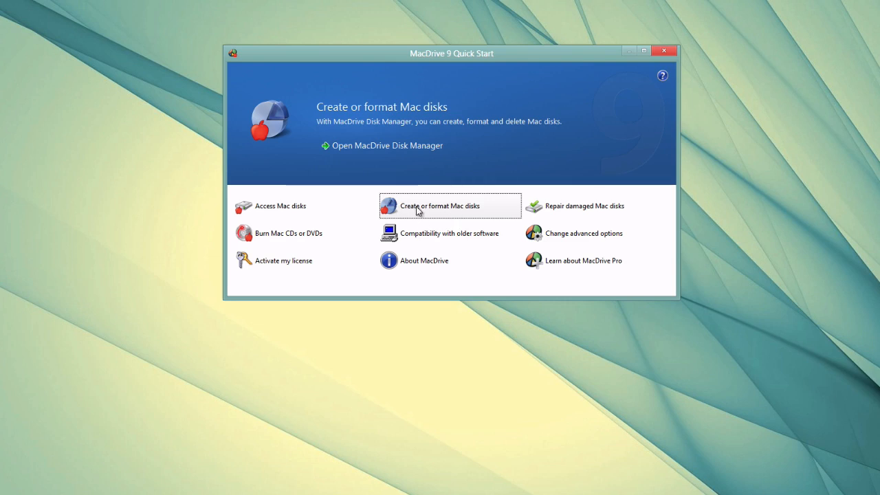
In MacDrive Disk Manager, confirm Sem Título (I:) is Mac OS Extended (HFS+), cancel formatting, and close
click(382, 149)
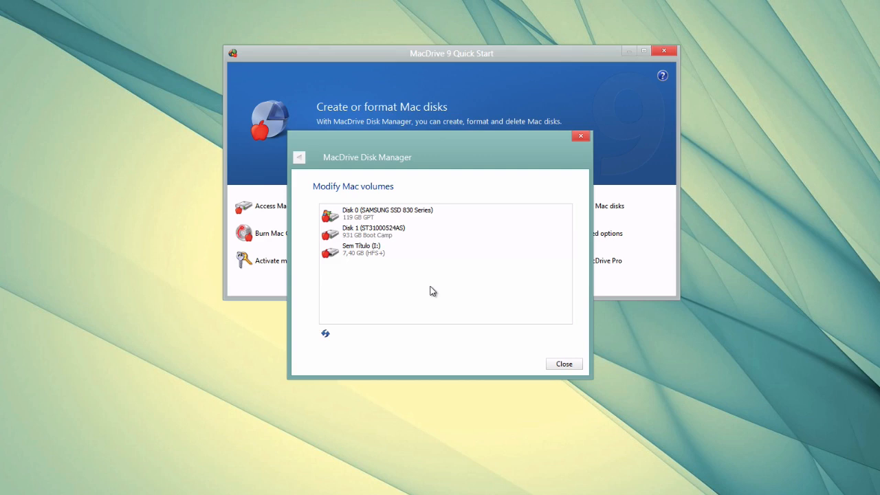
click(365, 255)
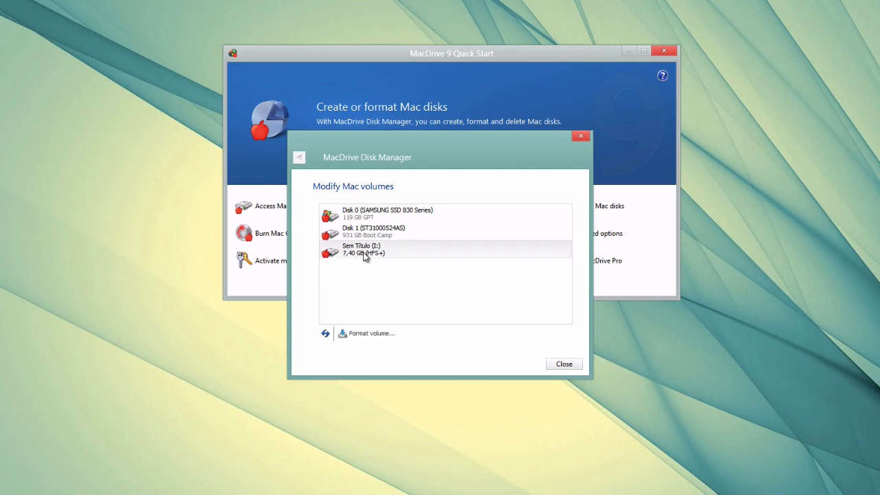
click(378, 336)
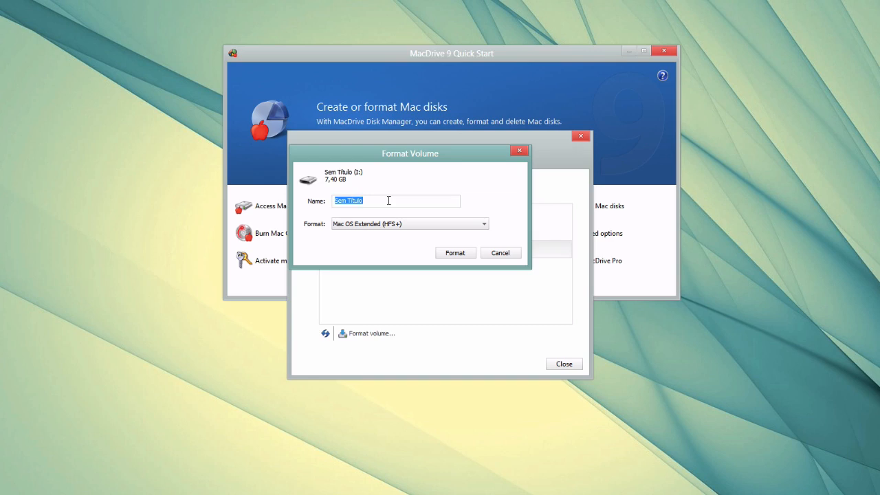
click(374, 224)
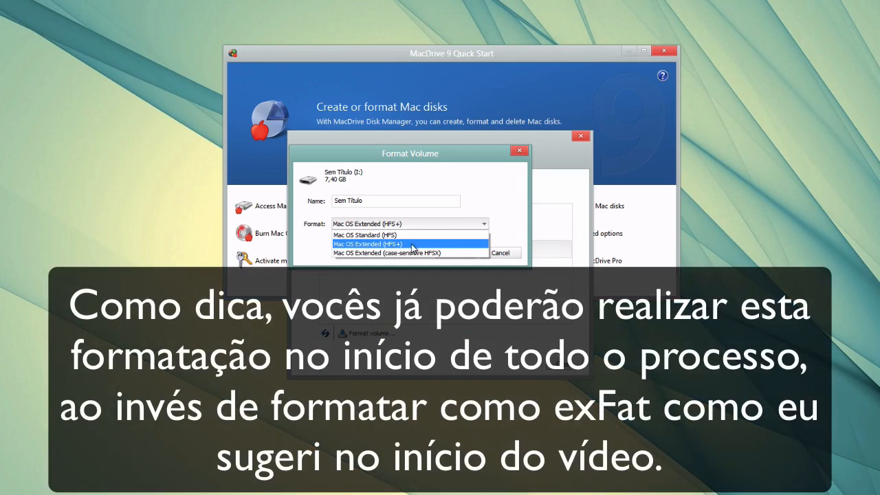
click(411, 244)
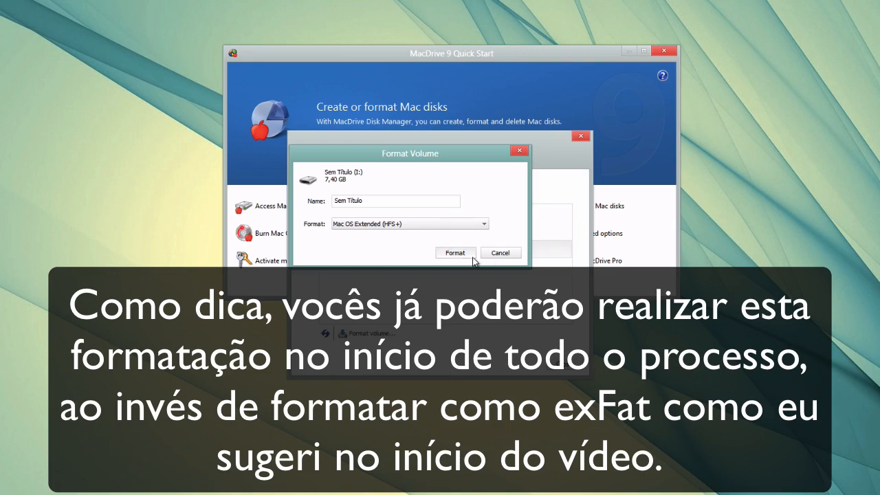
click(497, 254)
click(570, 364)
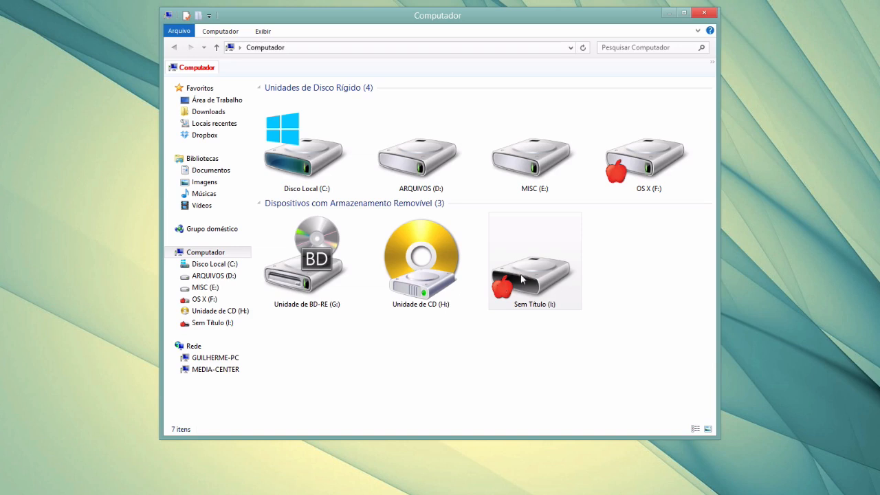
Check Sem Título (I:) has 7,38 GB free of 7,40 GB, then restore the iAtkos OS X window
mouse_move(506, 287)
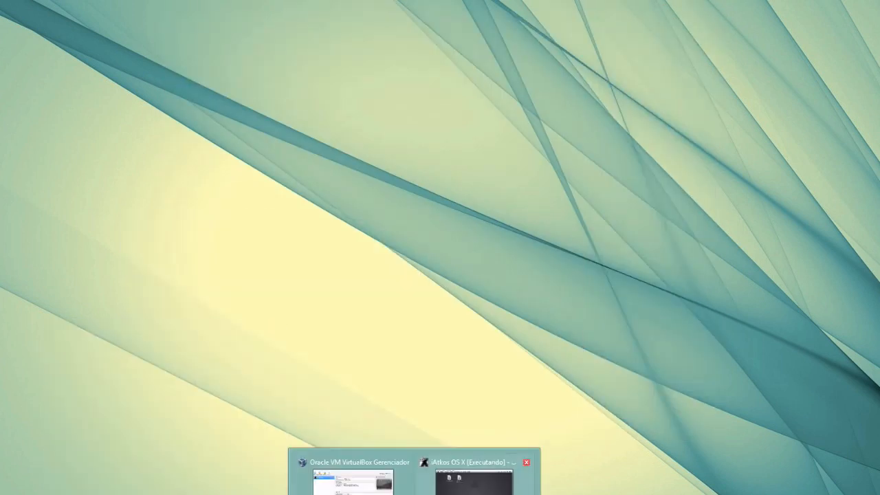
click(482, 478)
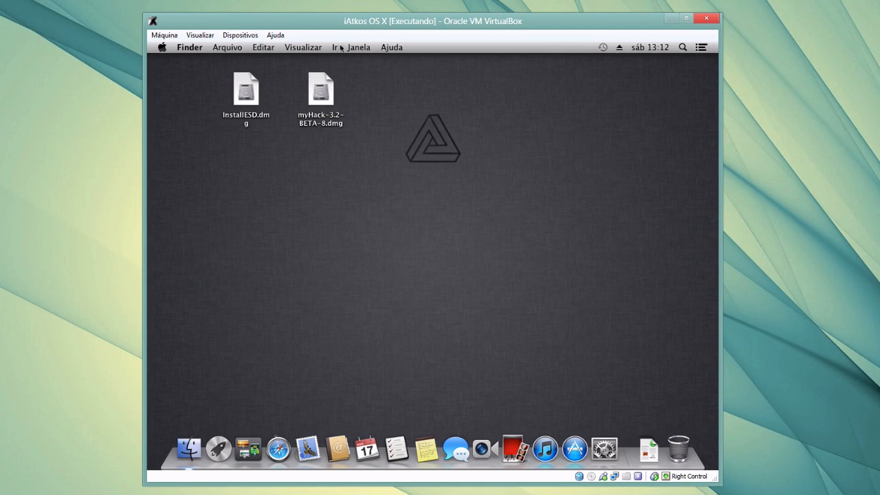
Attach the Silicon Motion Generic USB2.0 Device to the guest via Dispositivos > Dispositivos USB
click(241, 35)
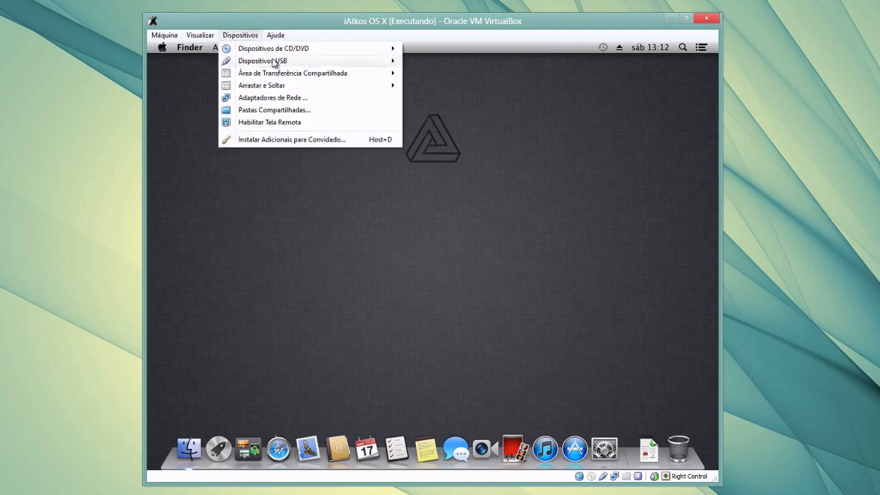
mouse_move(267, 62)
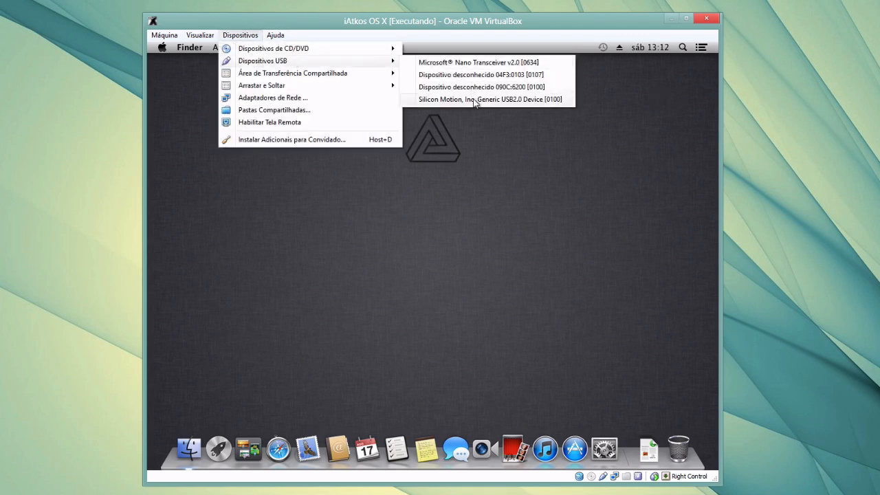
mouse_move(475, 103)
click(475, 103)
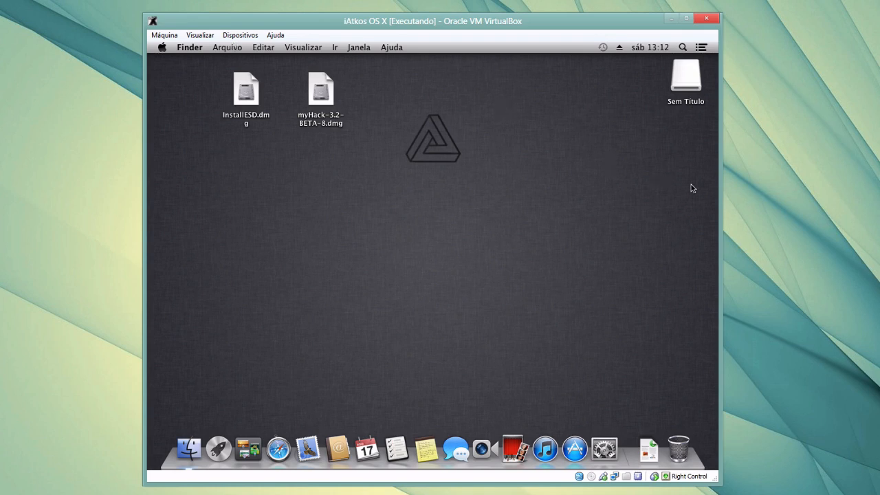
Confirm through Obter Informações that Sem Título is Mac OS Expandido, then select myHack-3.2-BETA-8.dmg
right_click(682, 81)
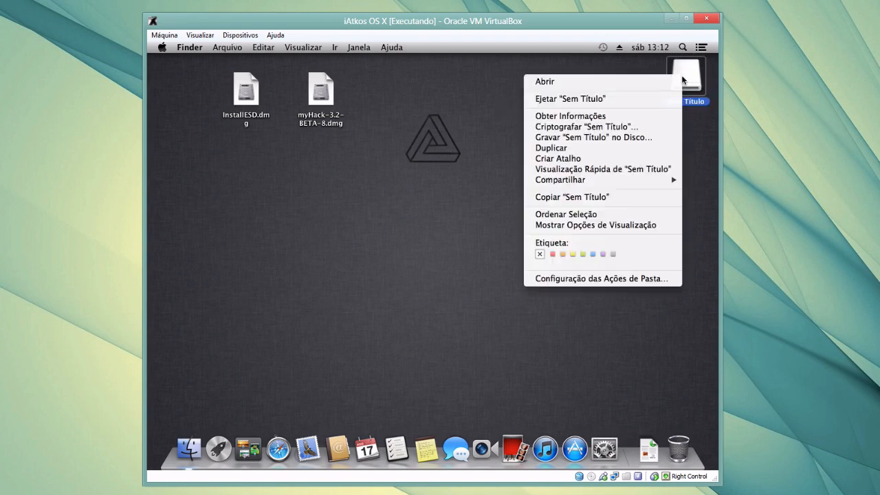
click(599, 115)
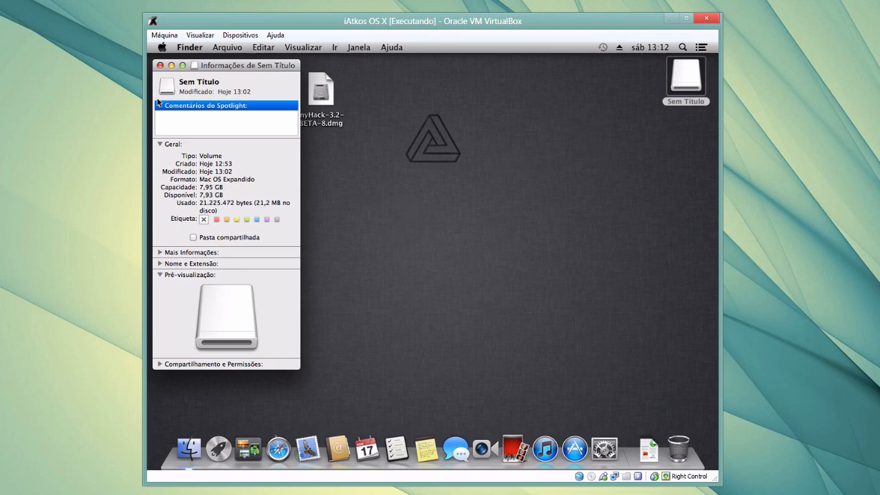
click(161, 65)
click(498, 157)
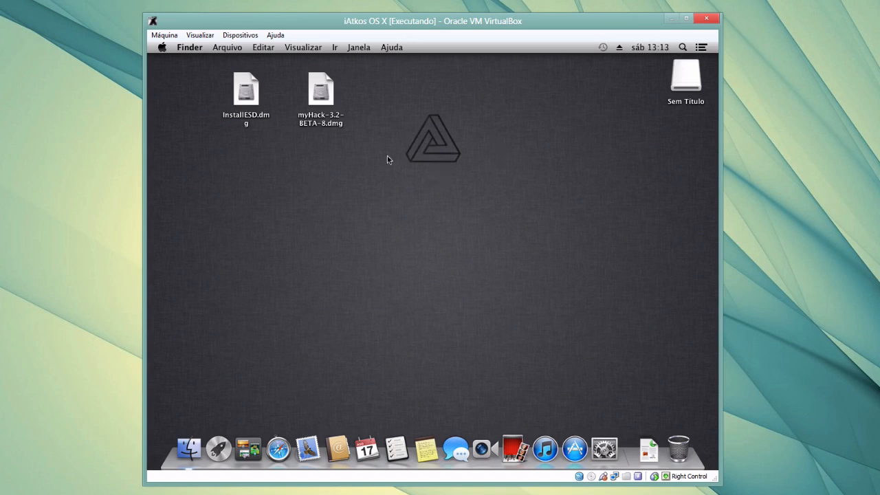
click(325, 97)
Open myHack-3.2-BETA-8.dmg, accept the license, and open a new Finder window beside it
double_click(325, 97)
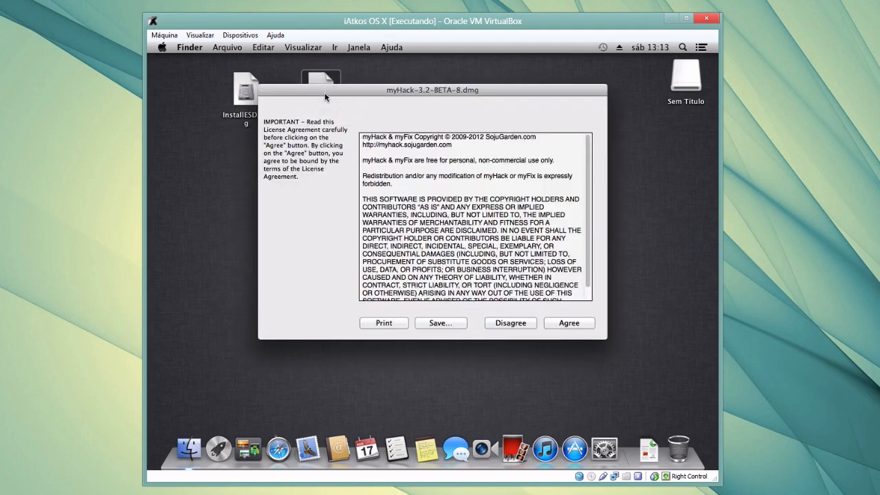
click(565, 324)
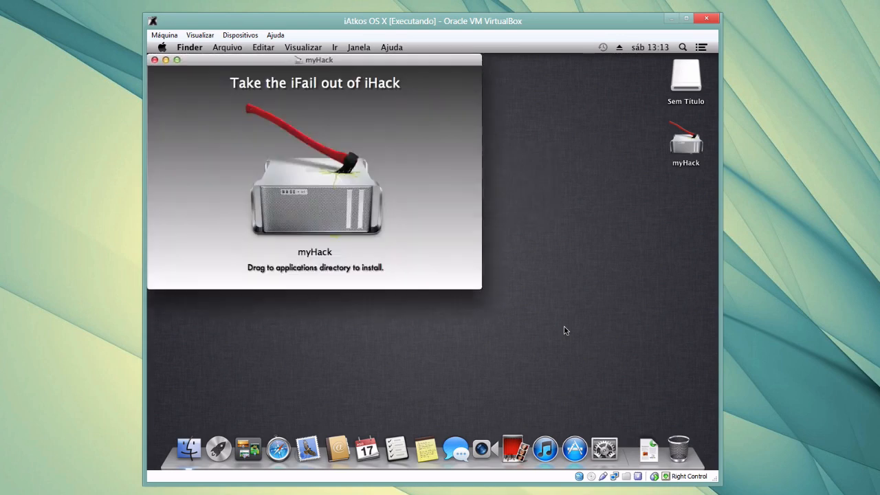
click(309, 167)
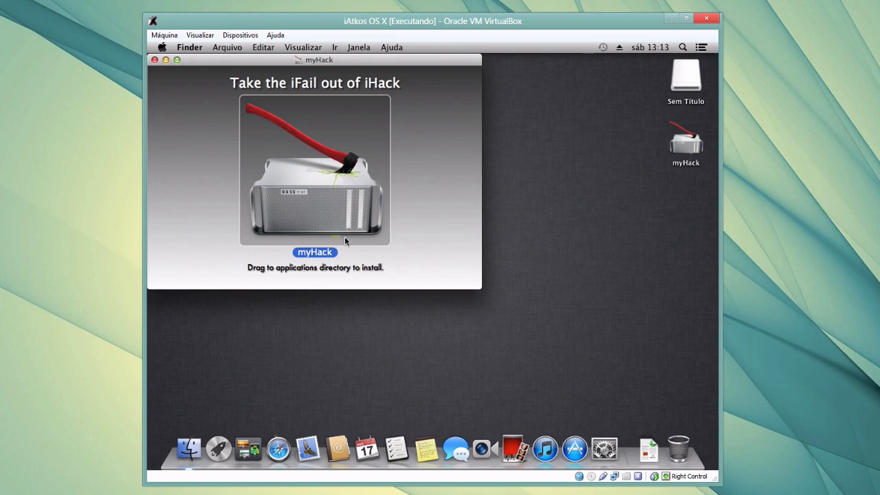
click(193, 455)
click(185, 47)
click(184, 47)
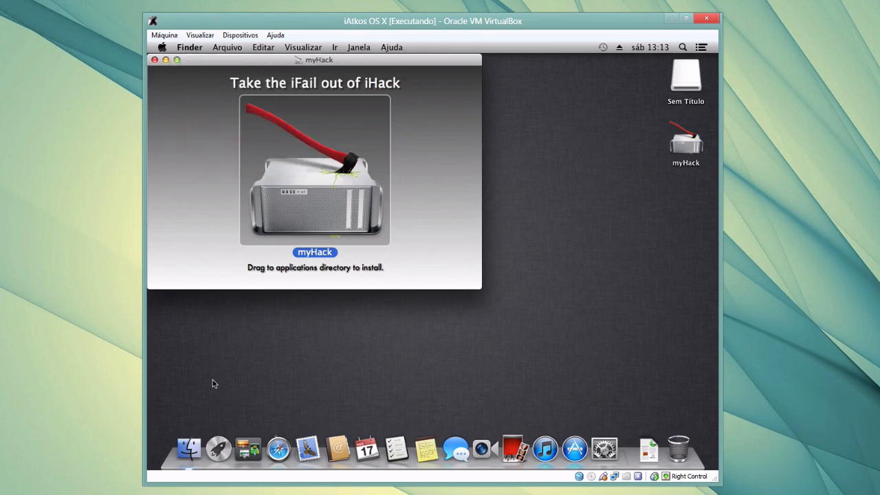
right_click(188, 450)
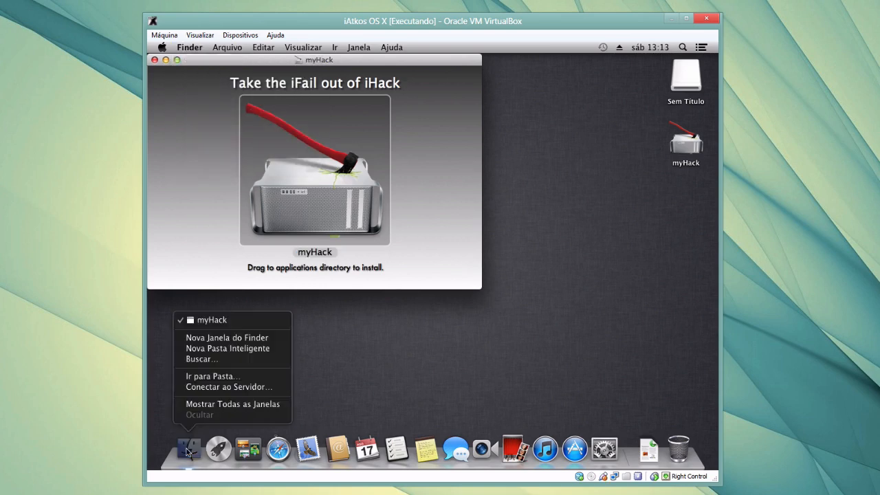
click(258, 339)
drag(321, 159, 503, 186)
Copy myHack into Aplicativos, close the installer window, and eject the myHack volume
drag(330, 168, 450, 239)
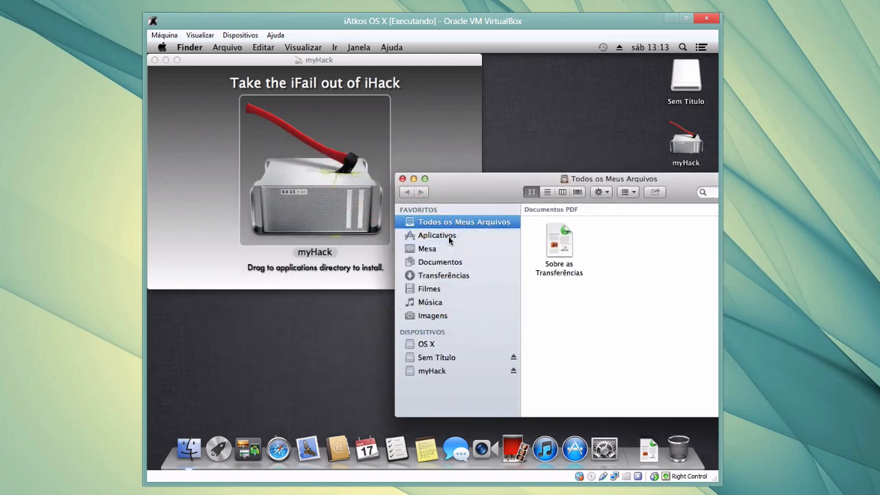
click(155, 60)
right_click(684, 146)
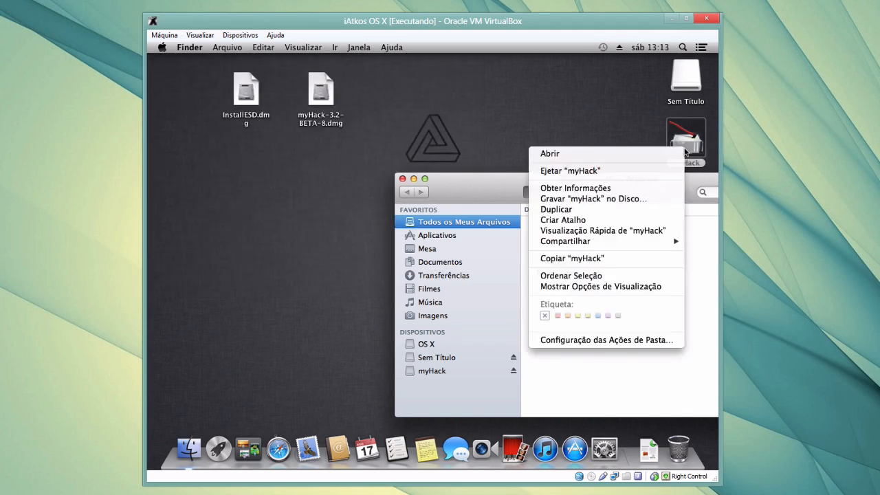
click(604, 169)
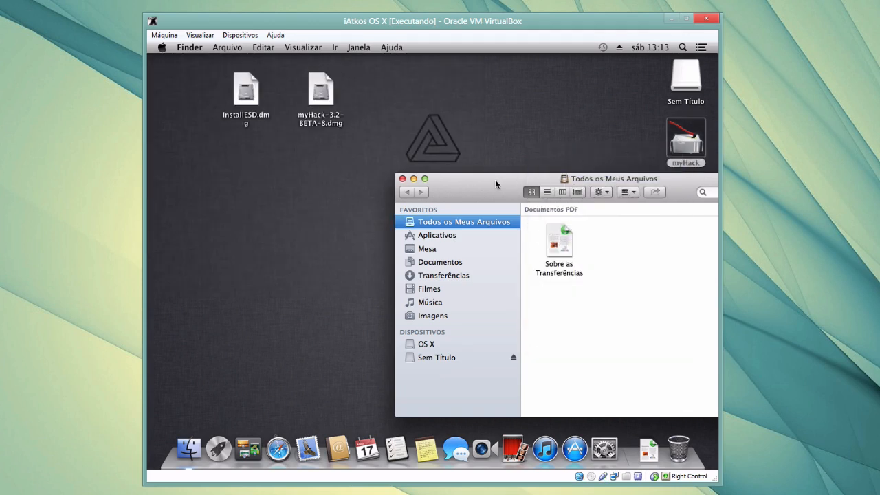
Launch myHack from the Aplicativos folder
drag(495, 180, 322, 130)
click(272, 187)
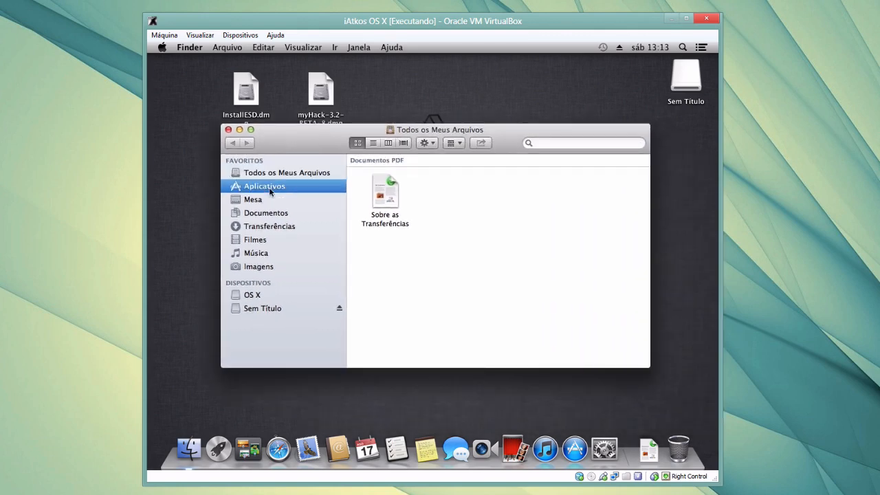
click(463, 253)
key(m)
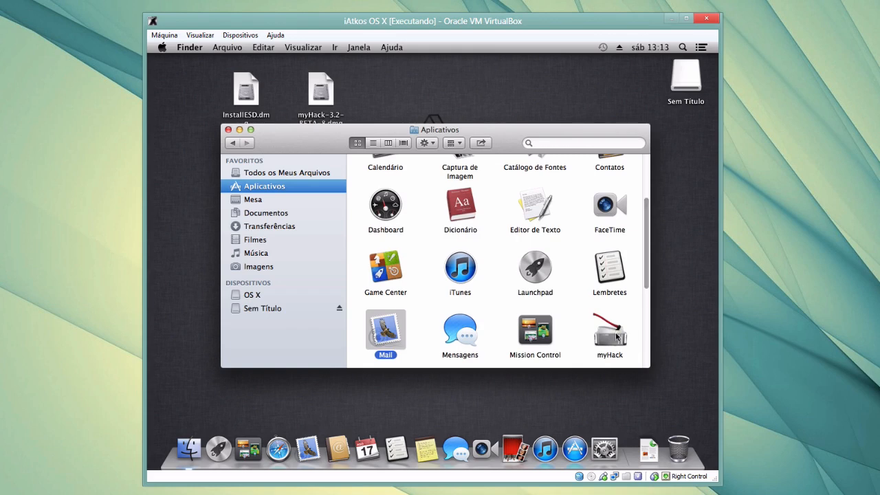
click(618, 347)
double_click(614, 335)
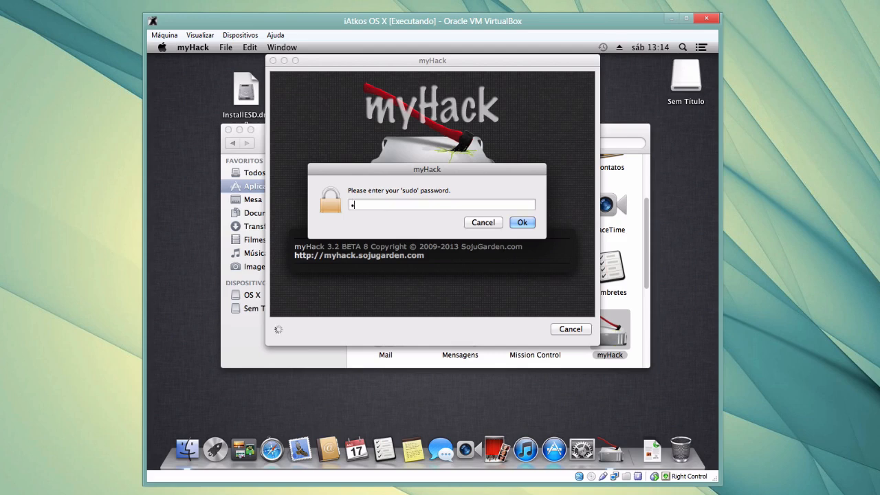
Enter the sudo password and choose the Create OS X Installer task in myHack
text(******)
key(Return)
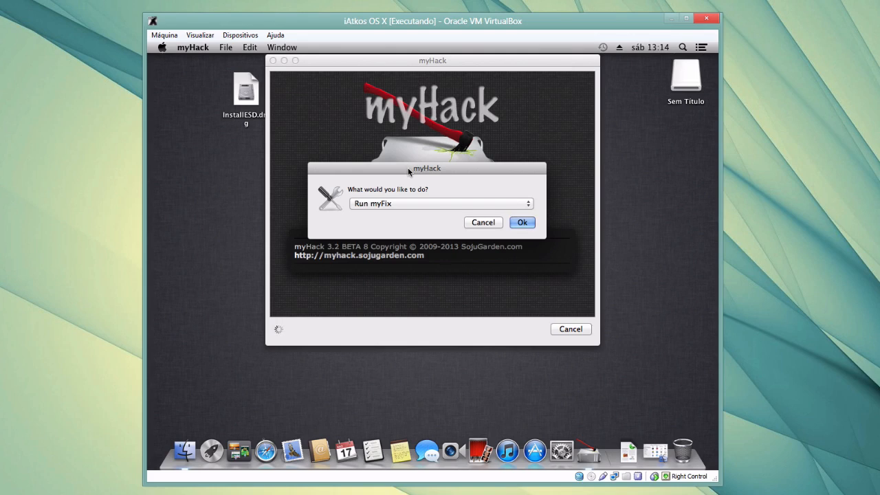
click(410, 204)
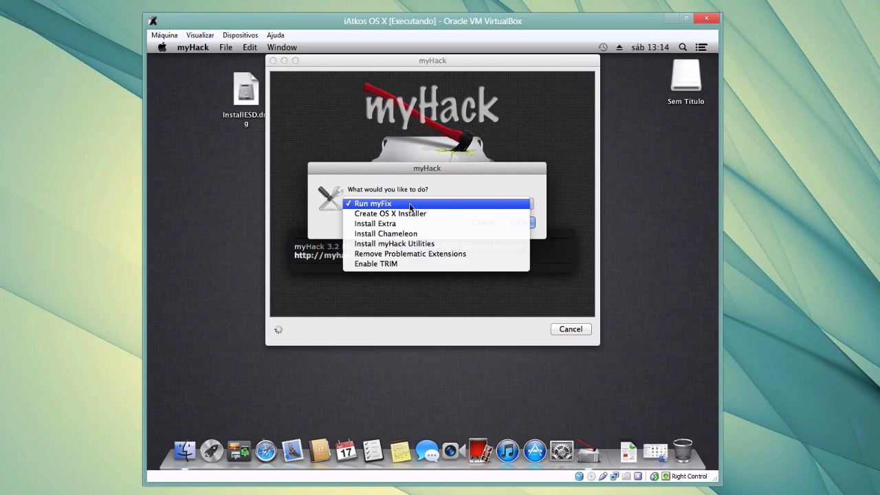
click(407, 213)
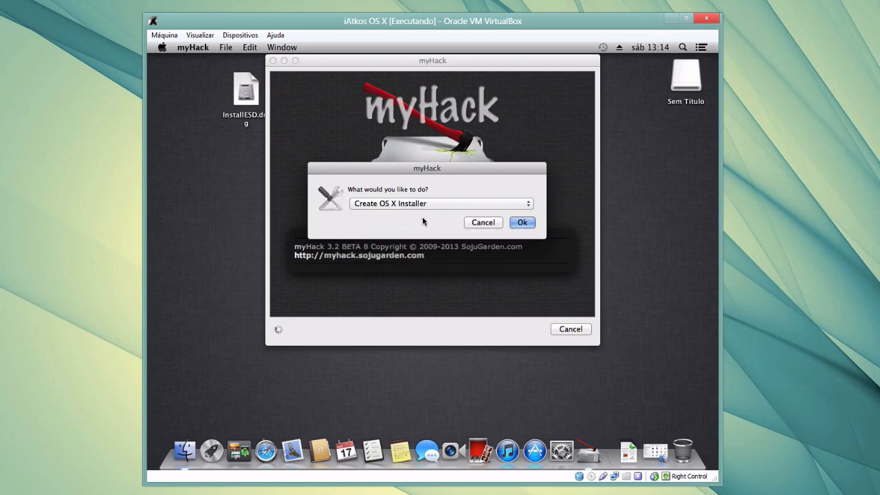
click(517, 222)
Choose Create OS X 10.8 Install Disk targeting /Volumes/Sem Título
click(444, 204)
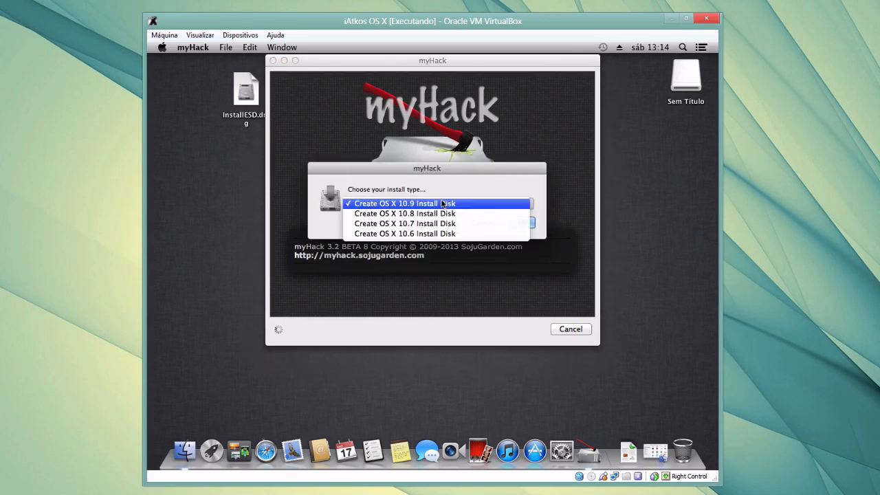
click(402, 215)
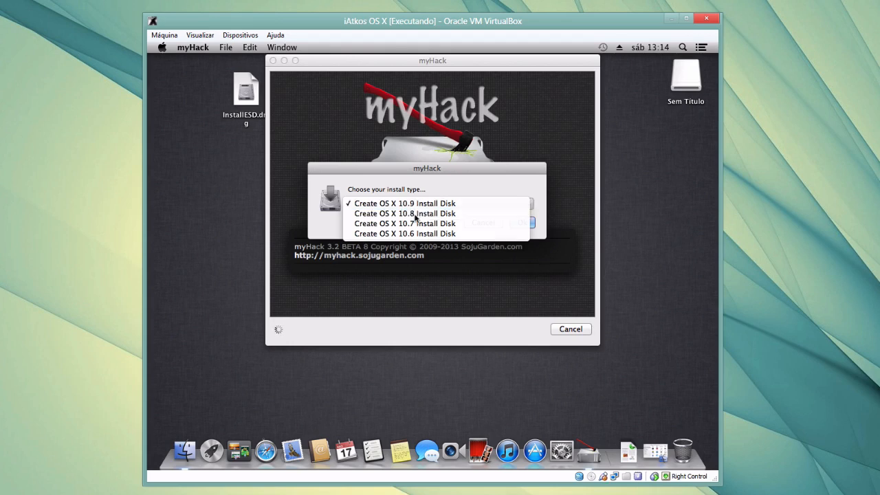
click(522, 222)
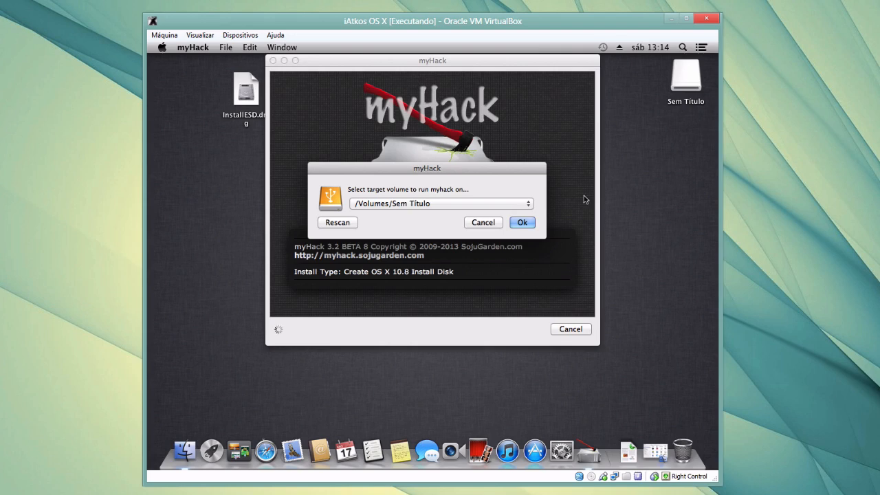
click(530, 222)
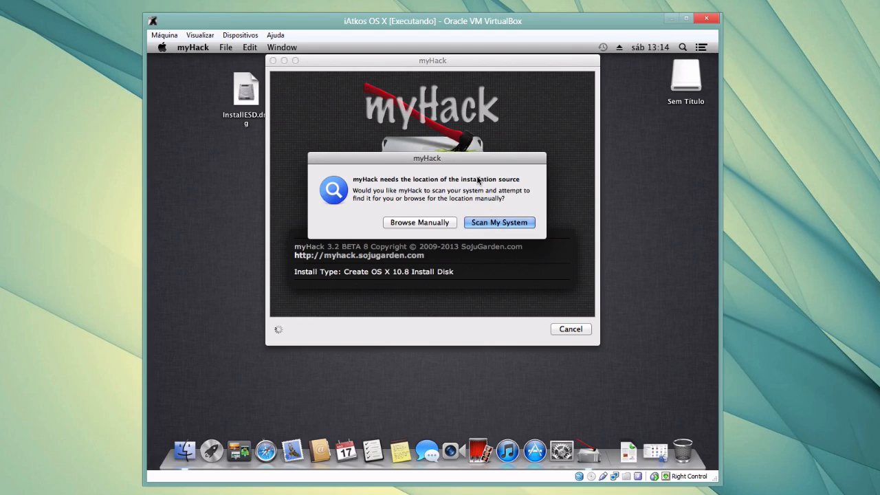
Browse manually to Mesa > InstallESD.dmg as the installation source and start
click(421, 222)
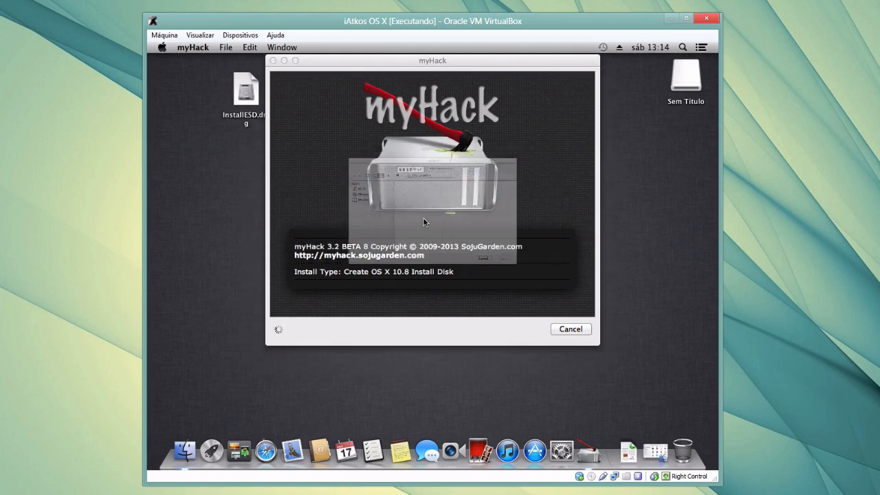
click(267, 185)
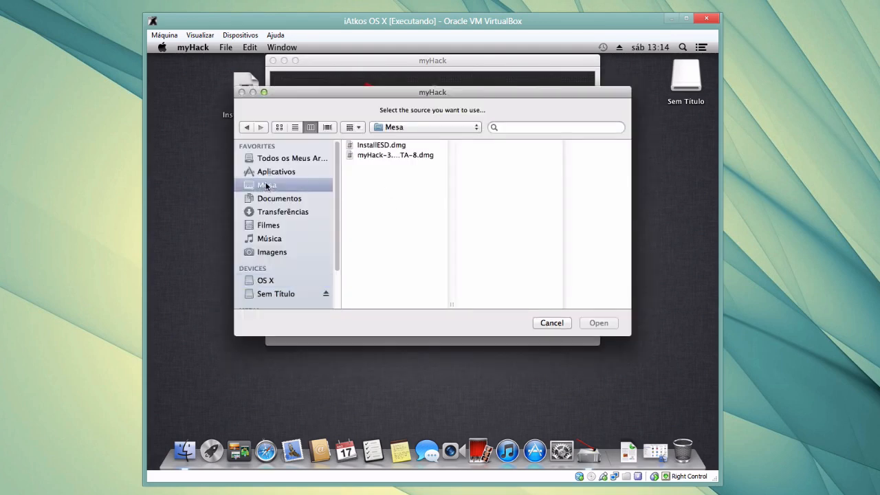
click(367, 146)
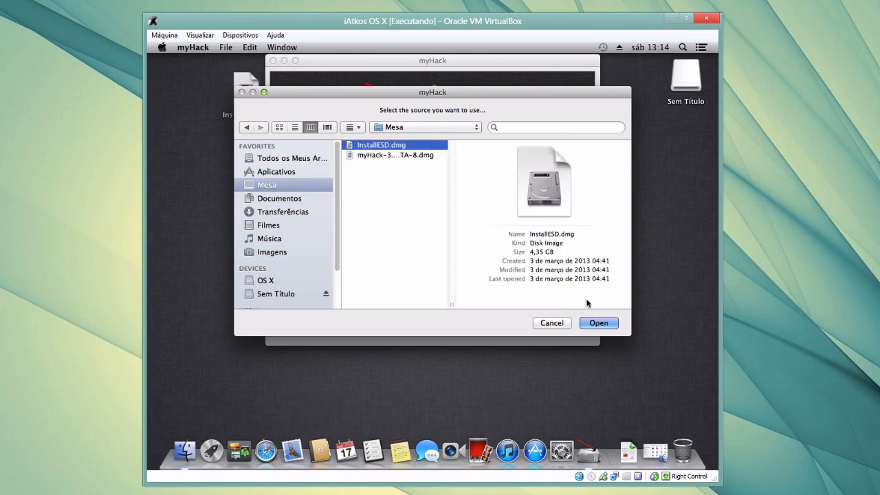
click(596, 322)
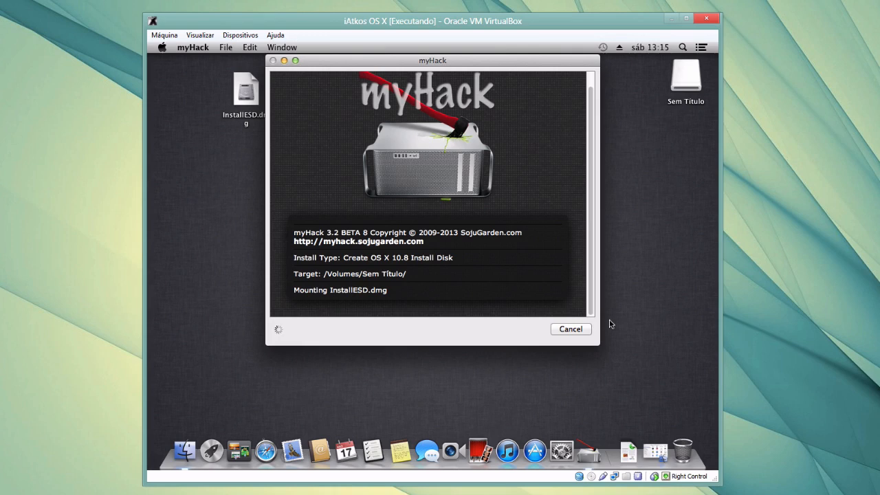
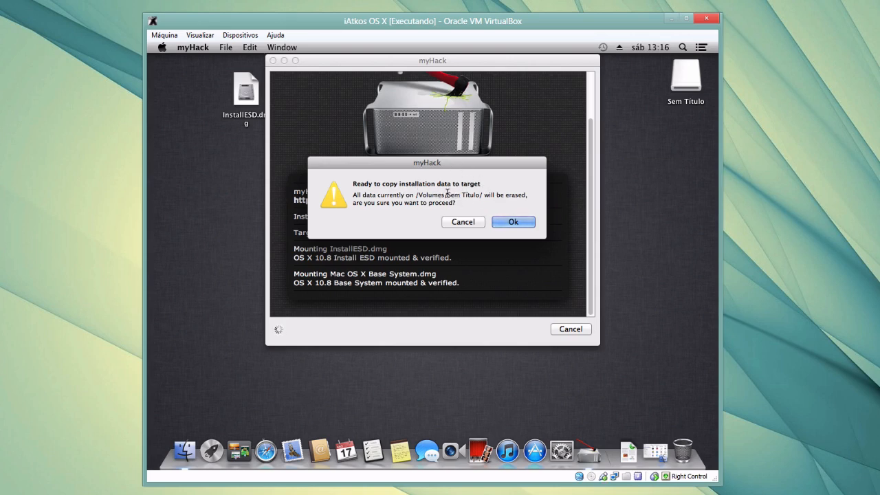
Confirm erasing /Volumes/Sem Título so myHack begins writing the installer
drag(448, 195, 524, 195)
click(517, 223)
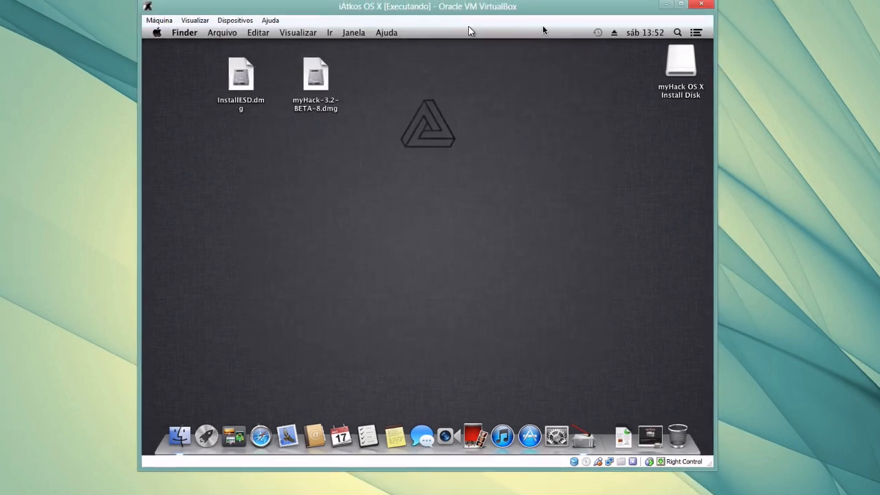
drag(473, 26, 458, 27)
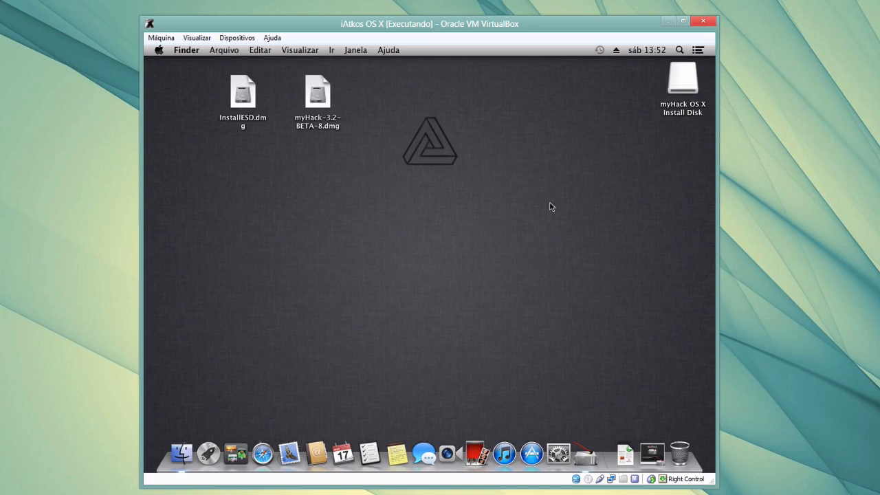
Open the myHack OS X Install Disk in Finder and make its window taller
click(683, 81)
double_click(682, 81)
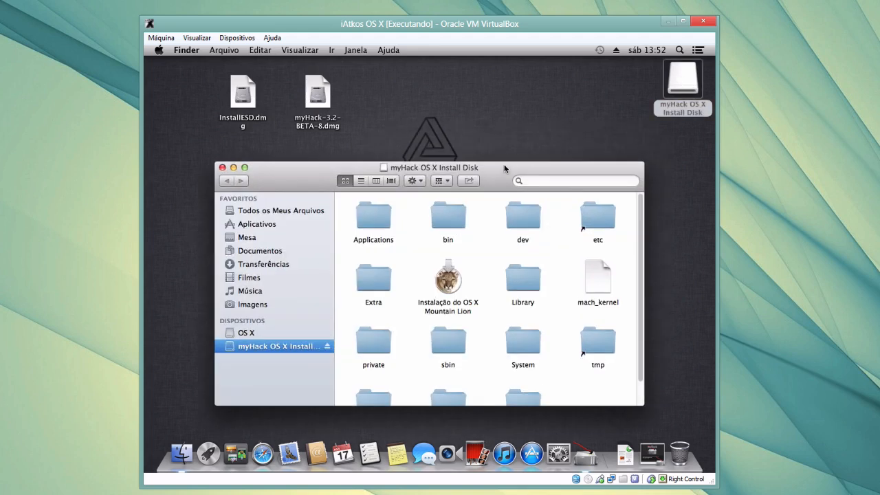
drag(506, 163, 507, 82)
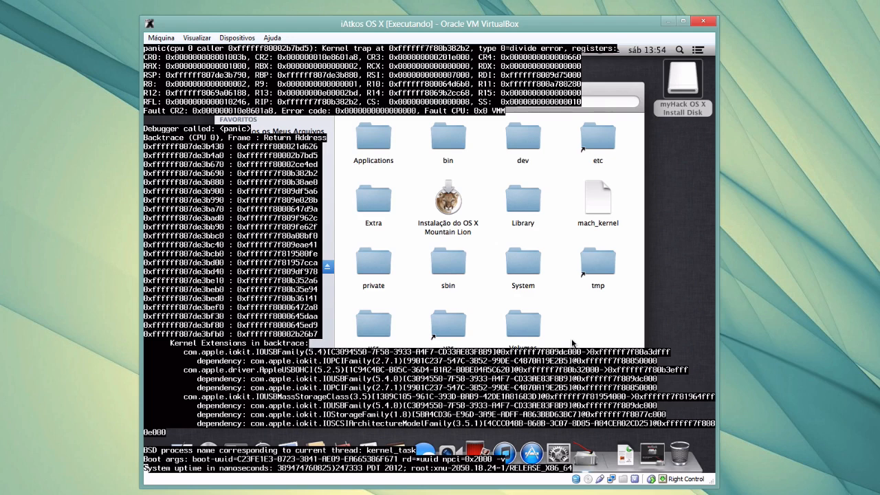
Minimize the VM window, restore it from the taskbar, and open the Máquina menu
click(669, 22)
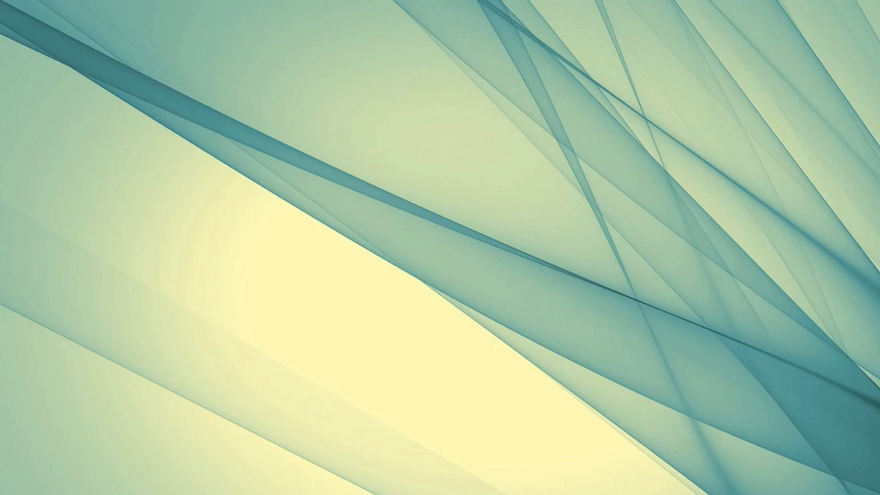
click(450, 494)
click(451, 494)
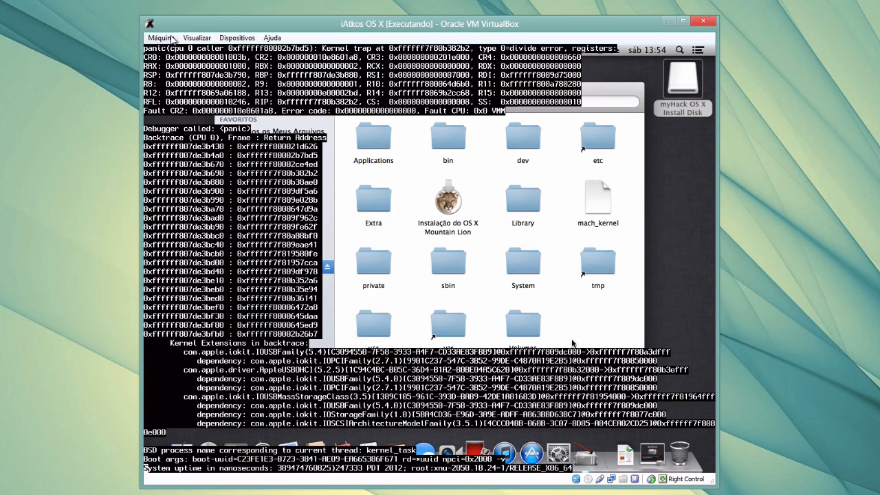
click(160, 37)
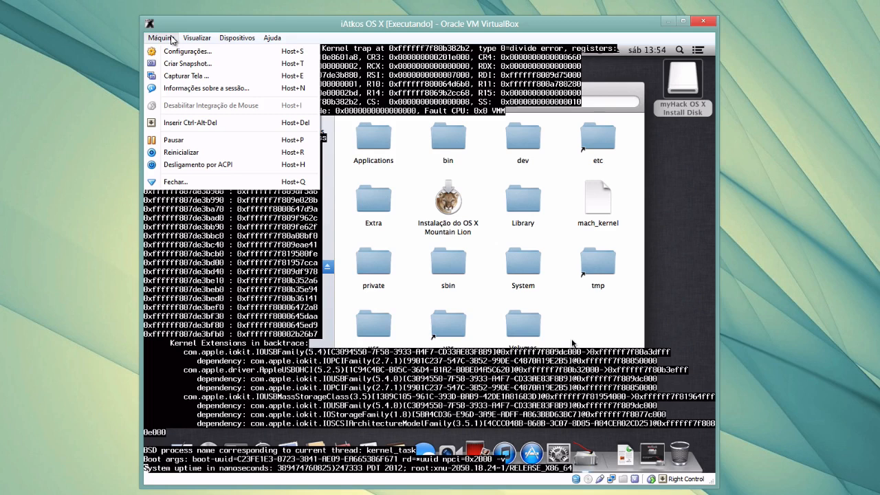
Restart the VM with Máquina > Reiniciar and boot OS X in verbose mode
click(206, 154)
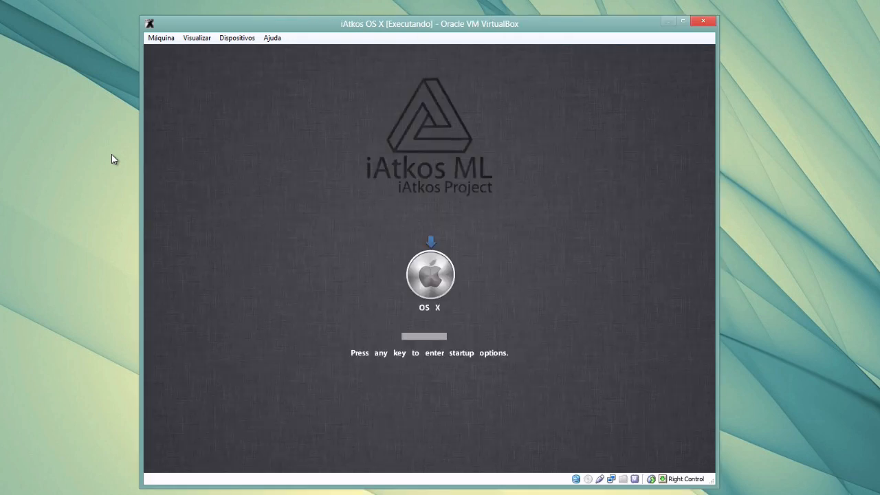
key(Down)
key(Down)
key(Down)
key(Return)
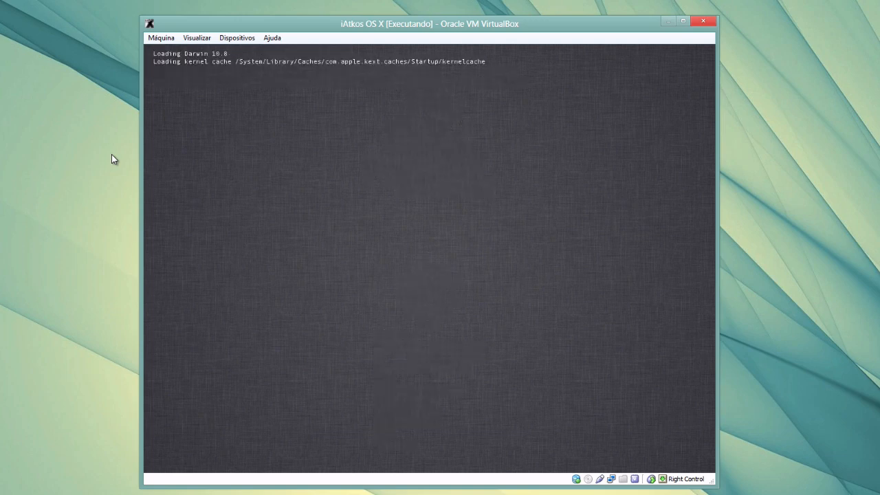